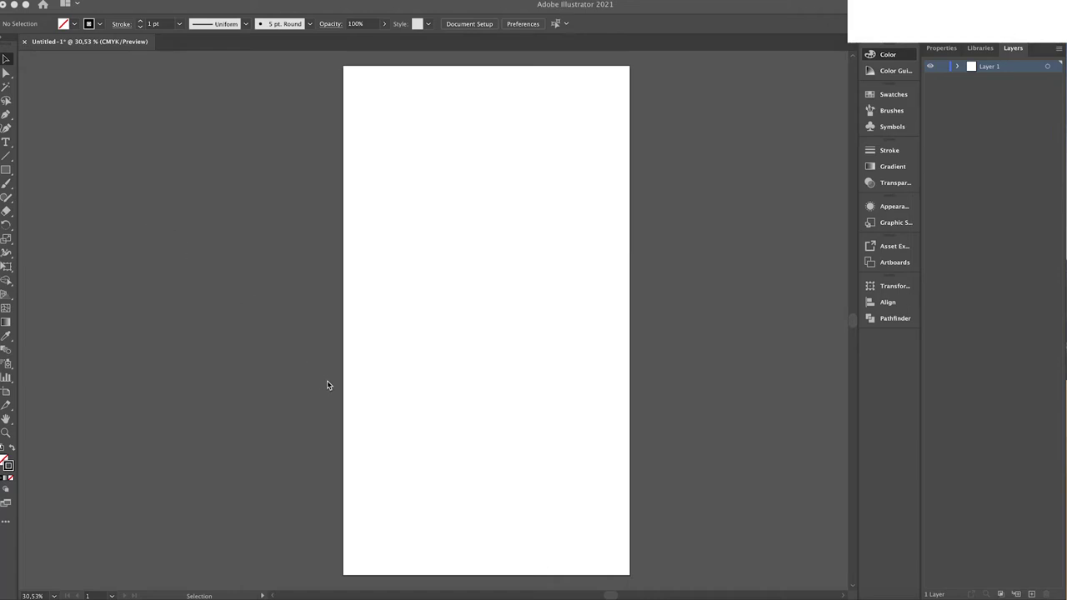
Draw a closed, jagged, flame-like polygon across the artboard with the Pen tool
{"action": "key", "text": "F6"}
{"action": "key", "text": "p"}
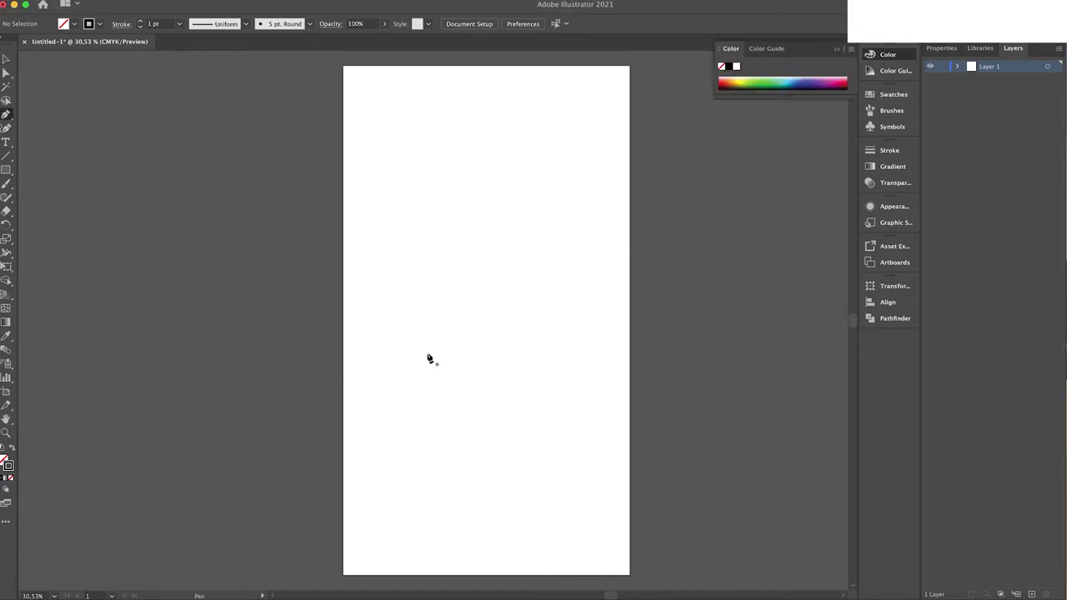
{"action": "left_click", "coordinate": [357, 358]}
{"action": "left_click", "coordinate": [487, 479]}
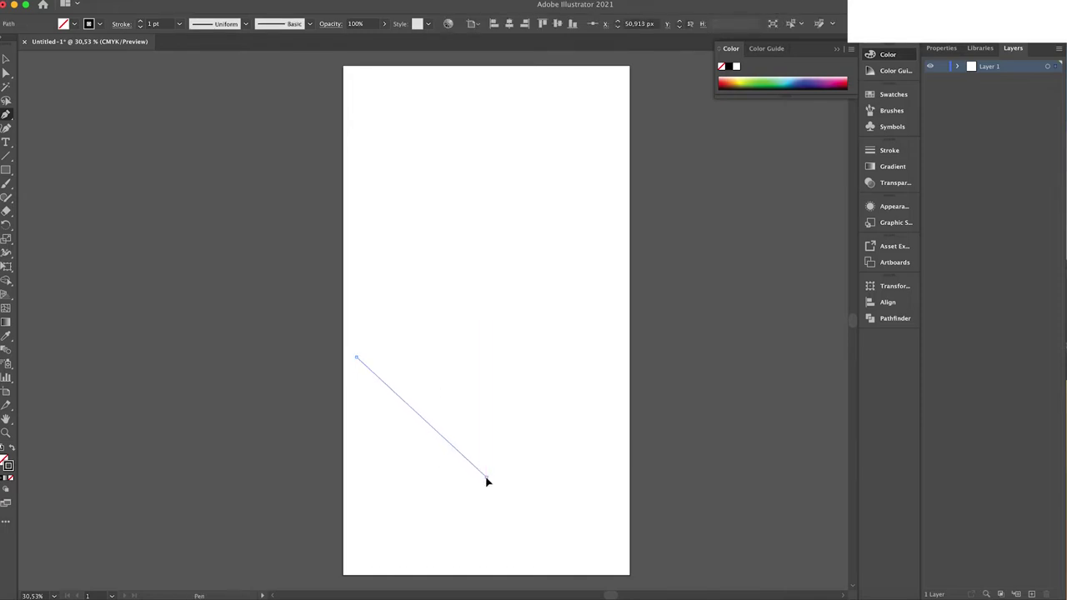
{"action": "left_click", "coordinate": [617, 402]}
{"action": "left_click", "coordinate": [583, 268]}
{"action": "left_click", "coordinate": [551, 289]}
{"action": "left_click", "coordinate": [493, 165]}
{"action": "left_click", "coordinate": [475, 212]}
{"action": "left_click", "coordinate": [435, 107]}
{"action": "left_click", "coordinate": [357, 358], "text": "super"}
{"action": "left_click", "coordinate": [357, 358]}
Fill the polygon solid black with no outline, then deselect it
{"action": "key", "text": "v"}
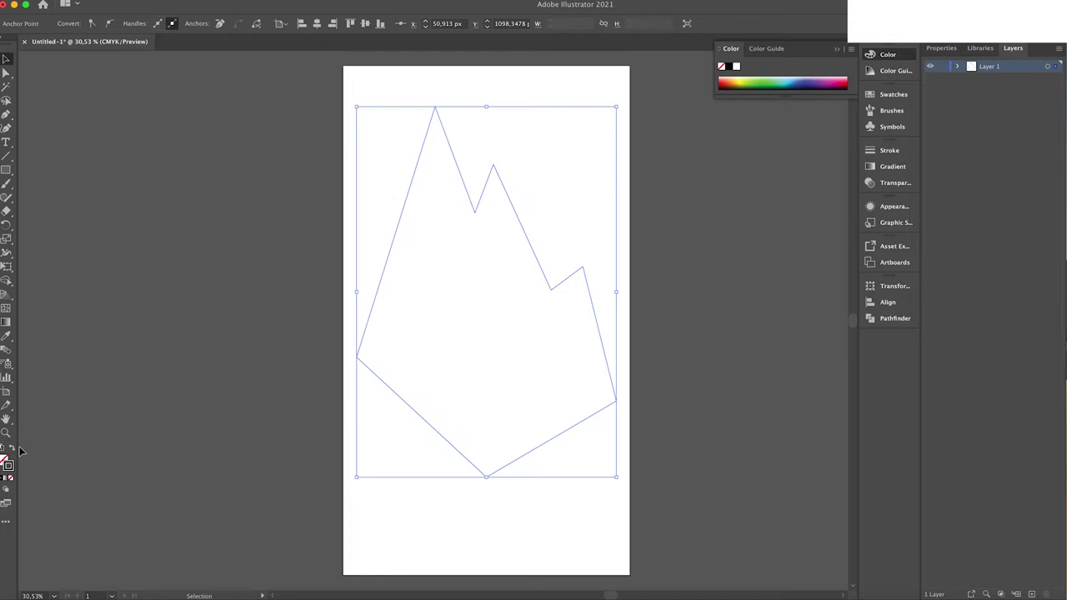
{"action": "left_click", "coordinate": [11, 450]}
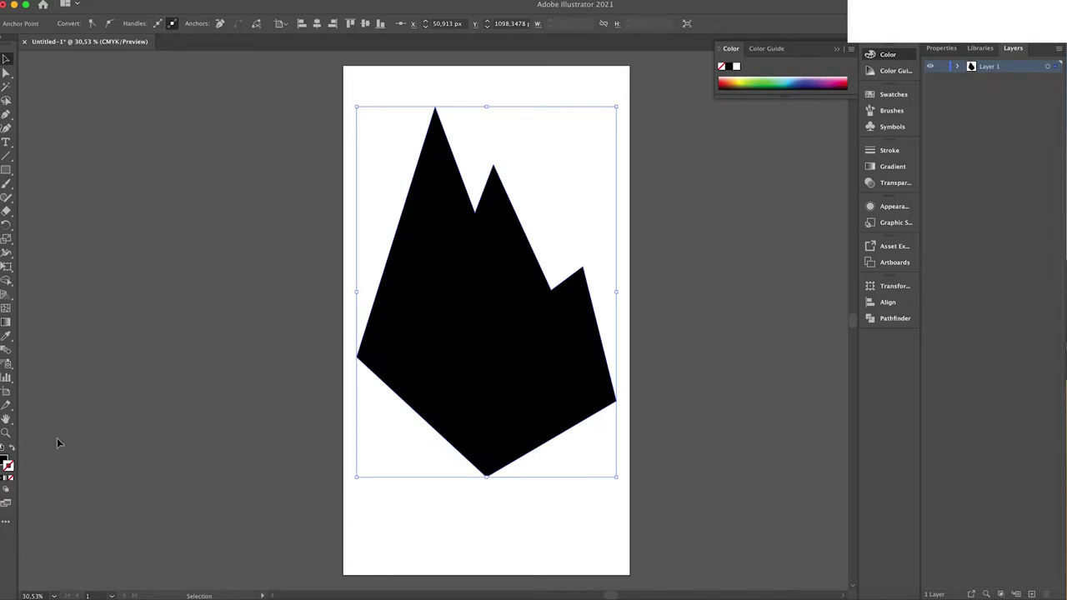
{"action": "left_click", "coordinate": [132, 412]}
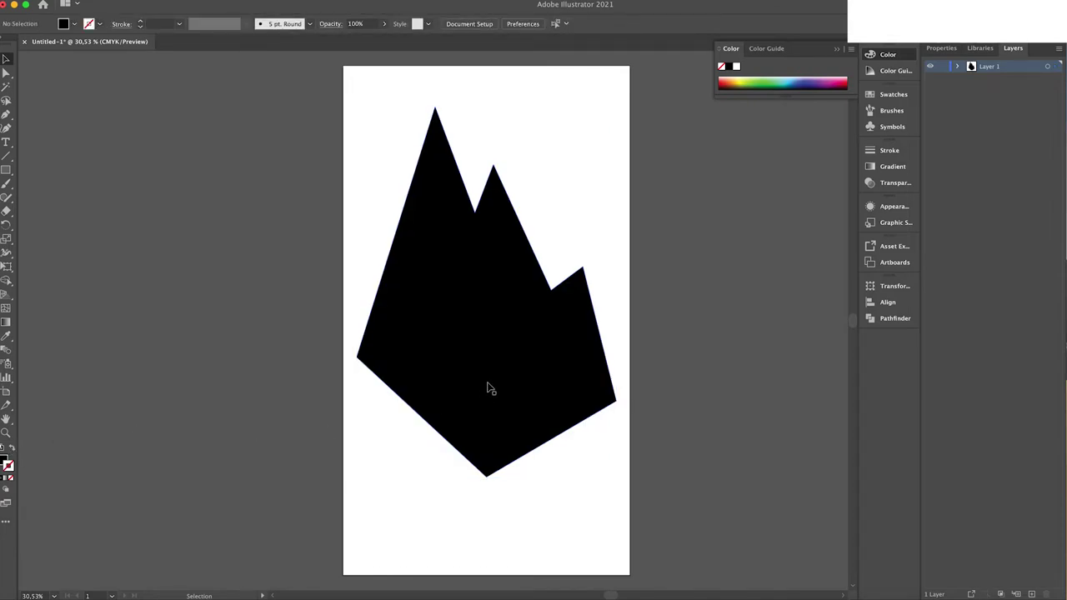
Nudge the black polygon lower and draw a rectangle covering the whole artboard
{"action": "left_click_drag", "start_coordinate": [489, 378], "coordinate": [473, 381]}
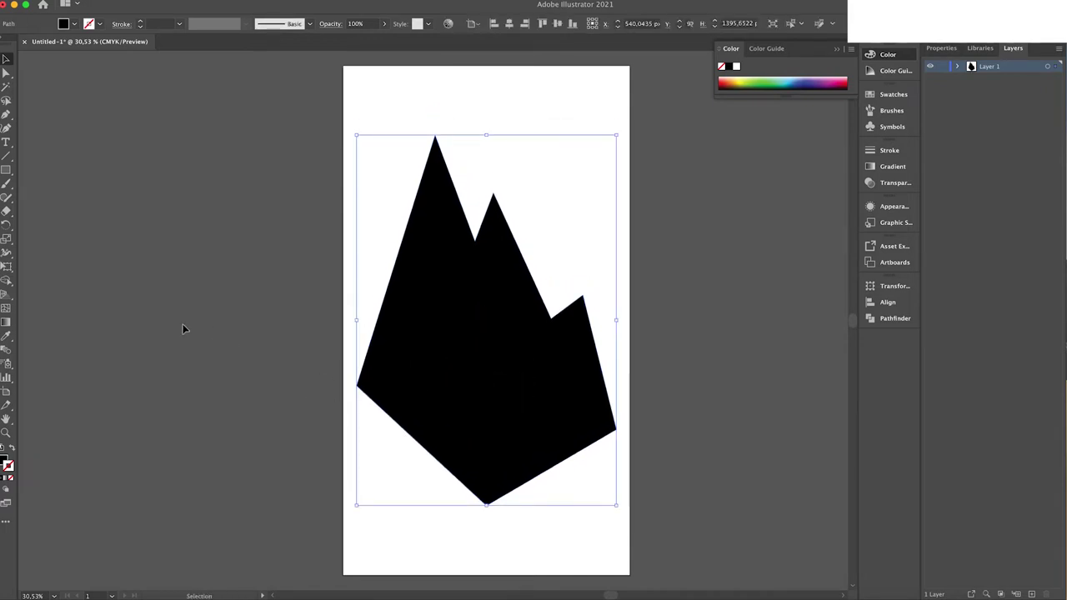
{"action": "left_click", "coordinate": [6, 171]}
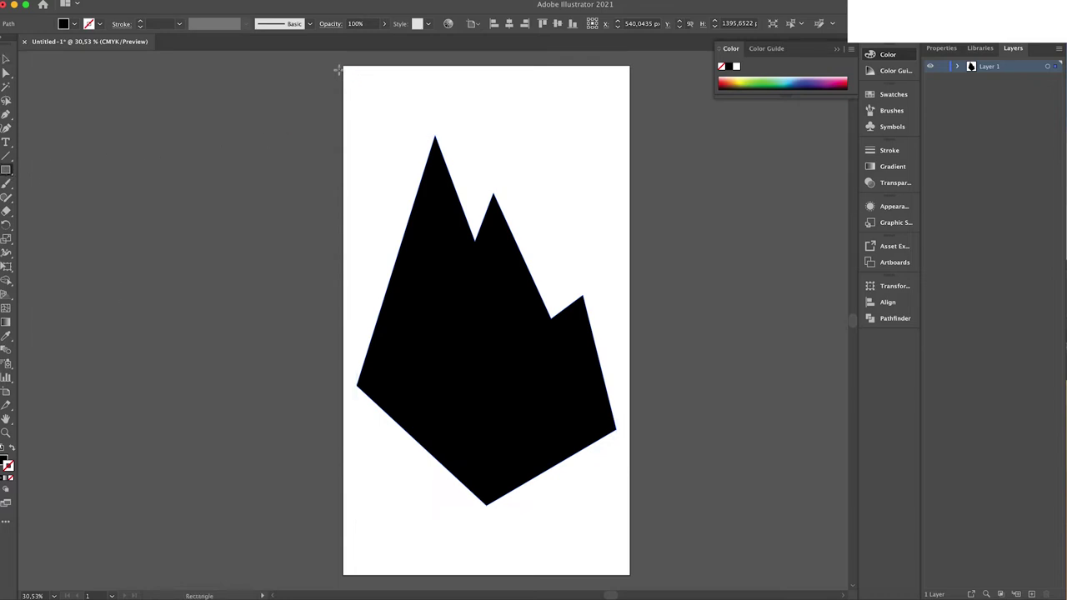
{"action": "left_click_drag", "start_coordinate": [344, 68], "coordinate": [631, 575]}
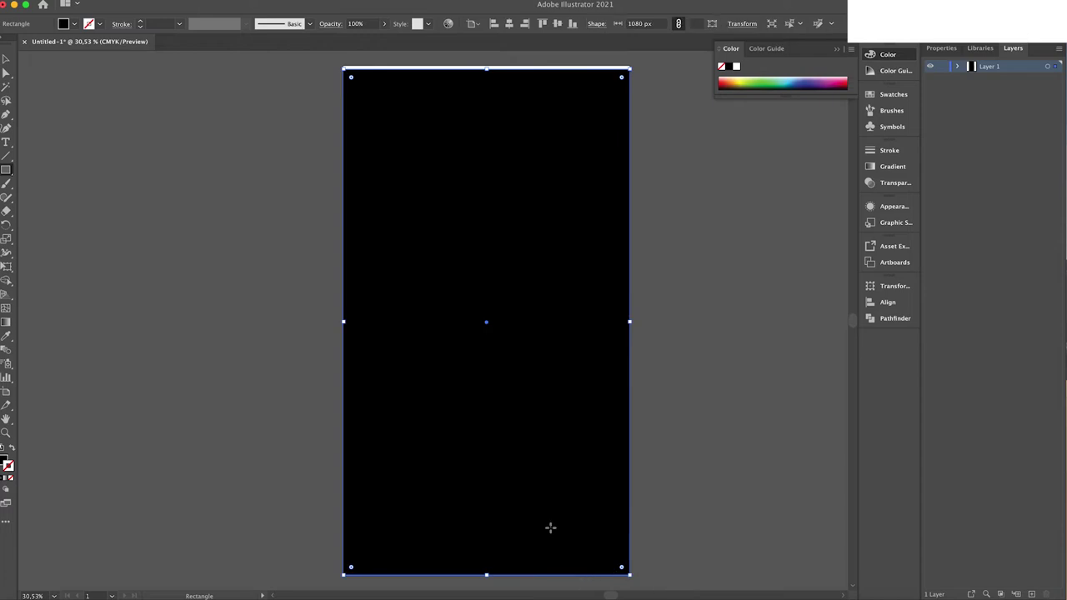
{"action": "key", "text": "v"}
{"action": "left_click_drag", "start_coordinate": [488, 70], "coordinate": [486, 65]}
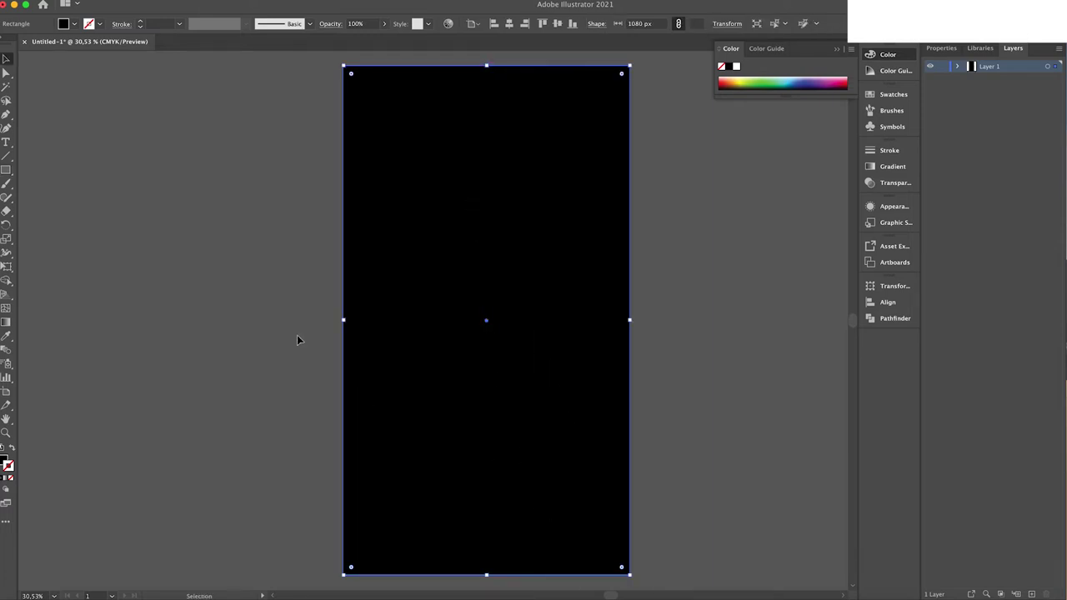
Cut the polygon out of the rectangle with Pathfinder Minus Front, leaving a black frame
{"action": "left_click_drag", "start_coordinate": [280, 234], "coordinate": [606, 451]}
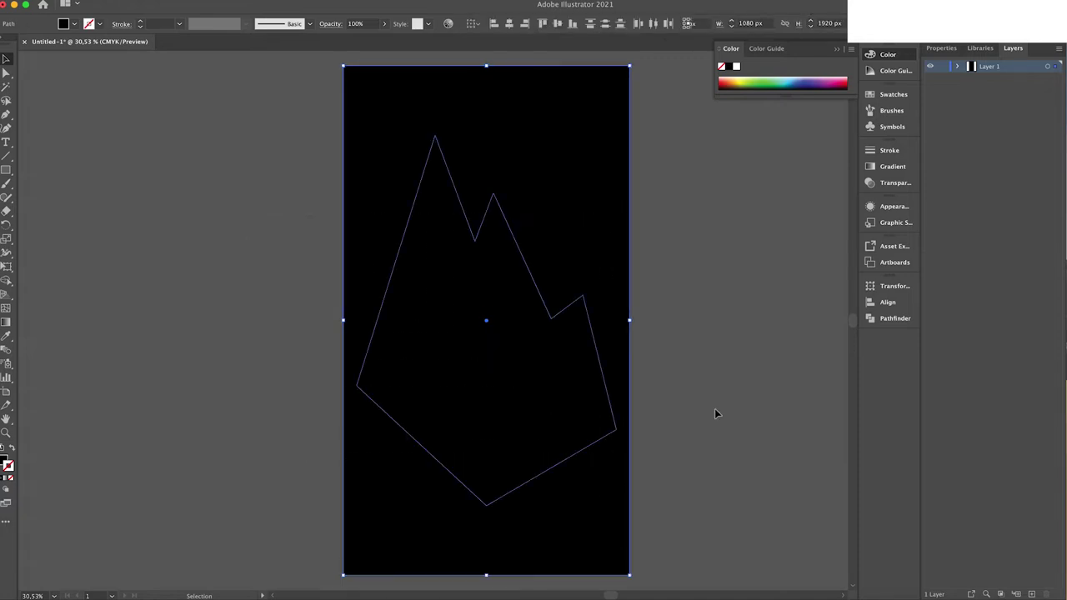
{"action": "left_click", "coordinate": [906, 320]}
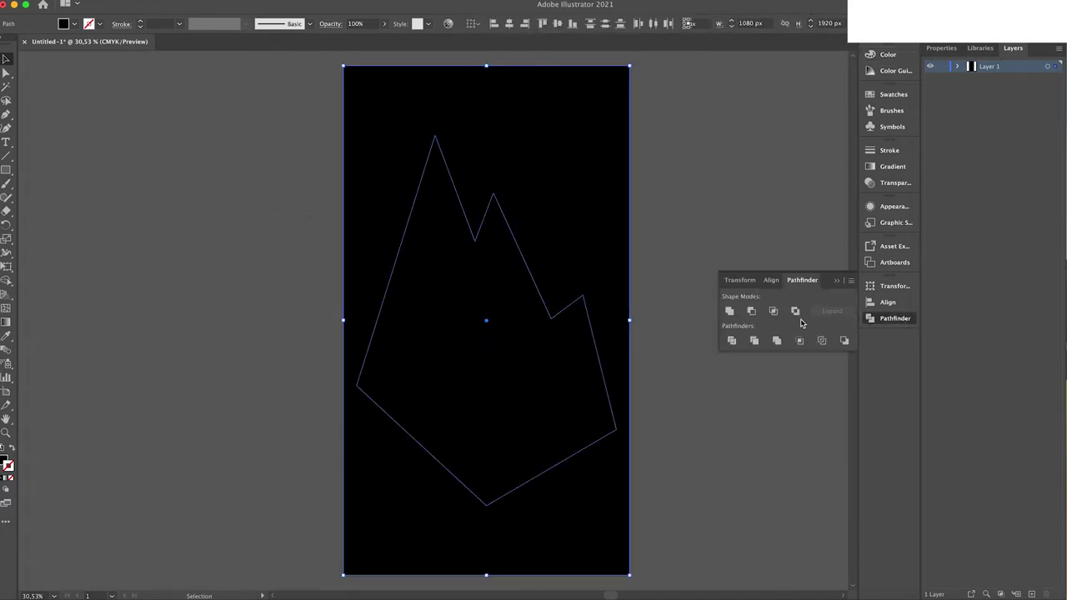
{"action": "left_click", "coordinate": [796, 311]}
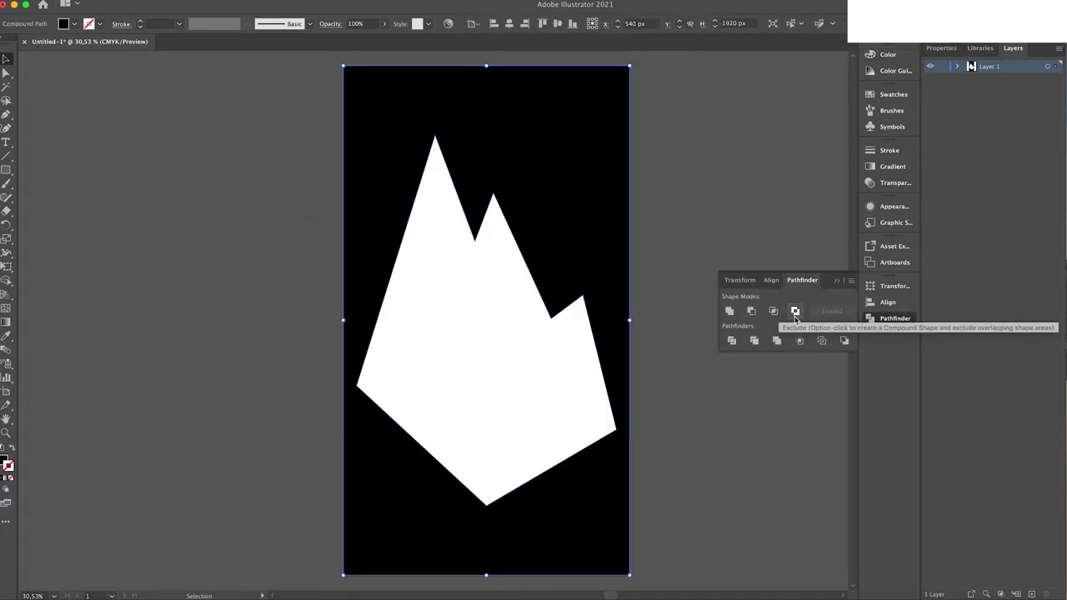
{"action": "left_click", "coordinate": [730, 474]}
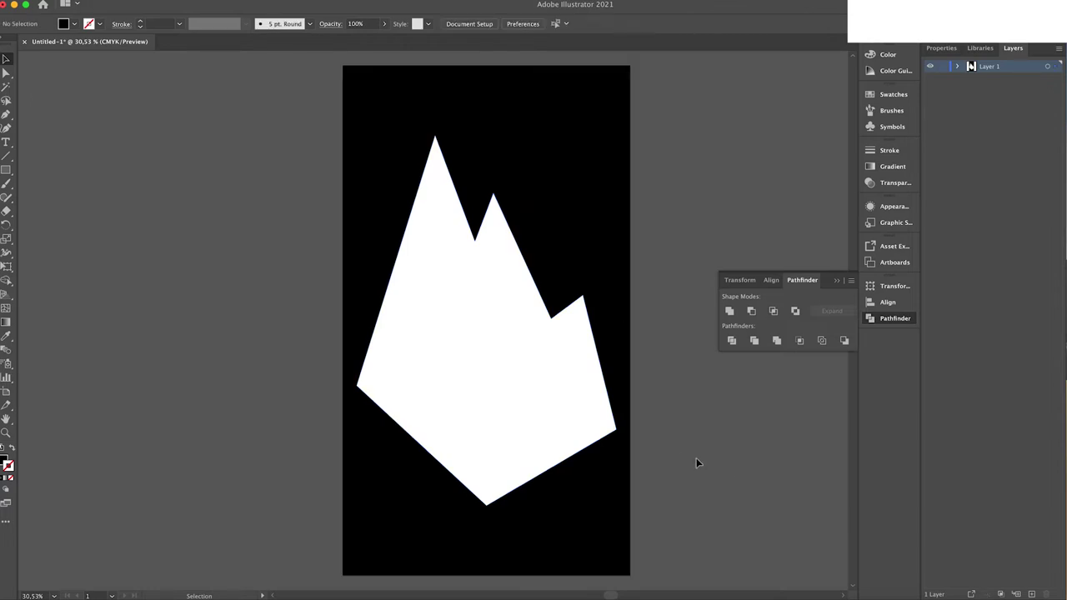
Add Layer 2 below Layer 1 and draw a volcano cone with a scalloped, drippy rim
{"action": "left_click", "coordinate": [1031, 593]}
{"action": "left_click_drag", "start_coordinate": [990, 73], "coordinate": [970, 113]}
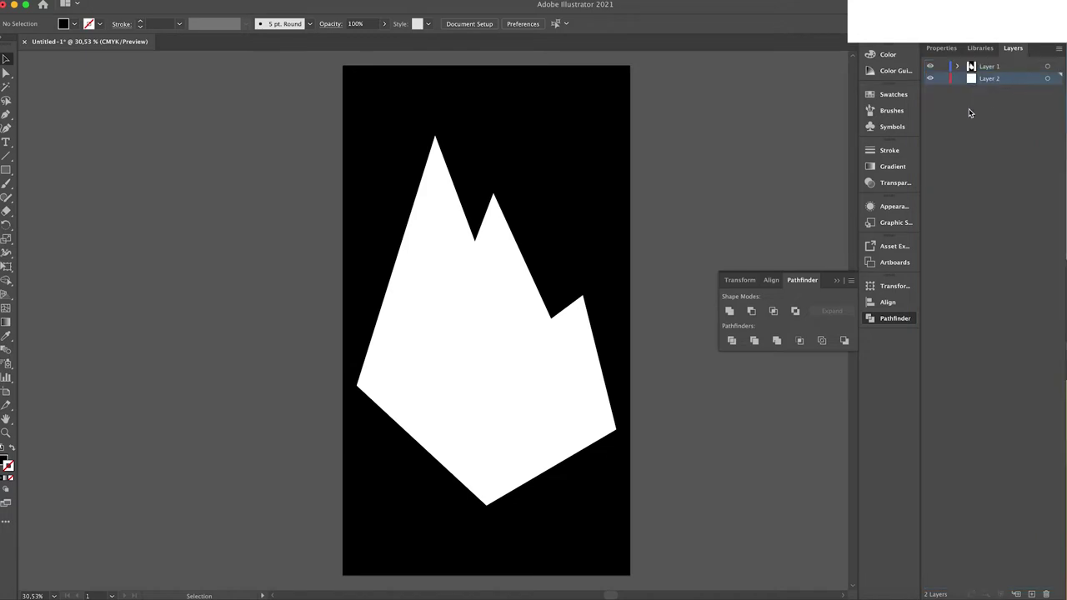
{"action": "key", "text": "p"}
{"action": "left_click", "coordinate": [343, 538]}
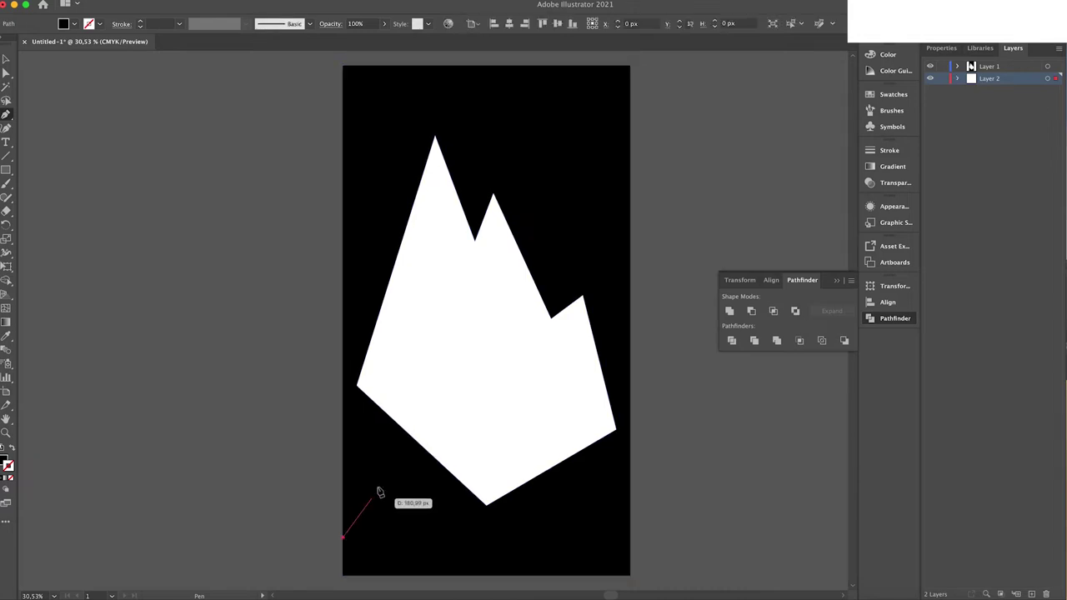
{"action": "left_click", "coordinate": [462, 349]}
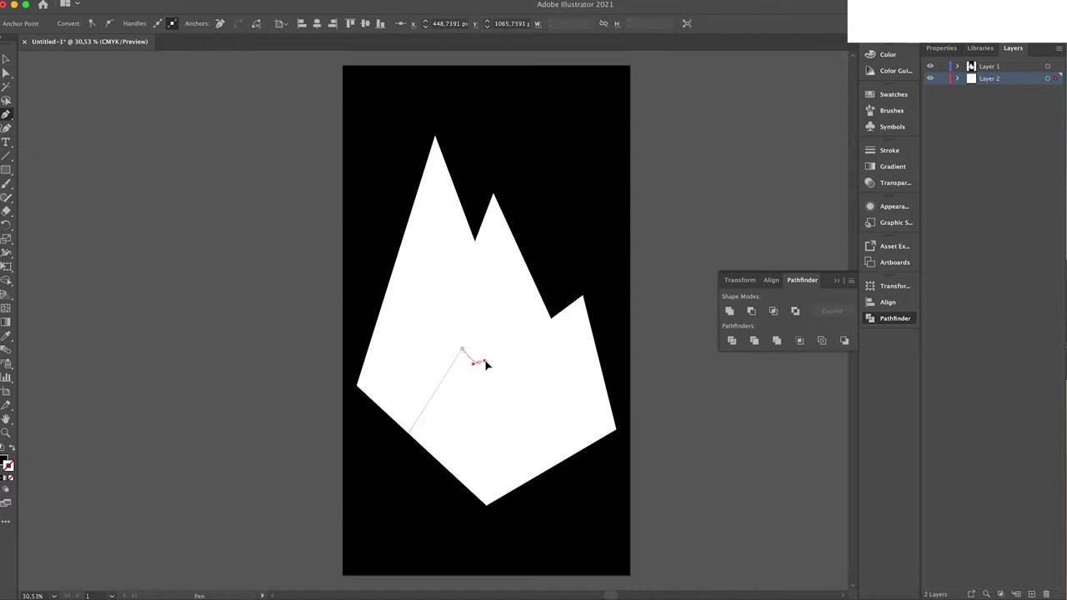
{"action": "left_click", "coordinate": [478, 362]}
{"action": "left_click", "coordinate": [489, 353]}
{"action": "left_click", "coordinate": [496, 361]}
{"action": "left_click", "coordinate": [505, 354]}
{"action": "left_click", "coordinate": [507, 349]}
{"action": "left_click", "coordinate": [515, 365]}
{"action": "left_click", "coordinate": [531, 355]}
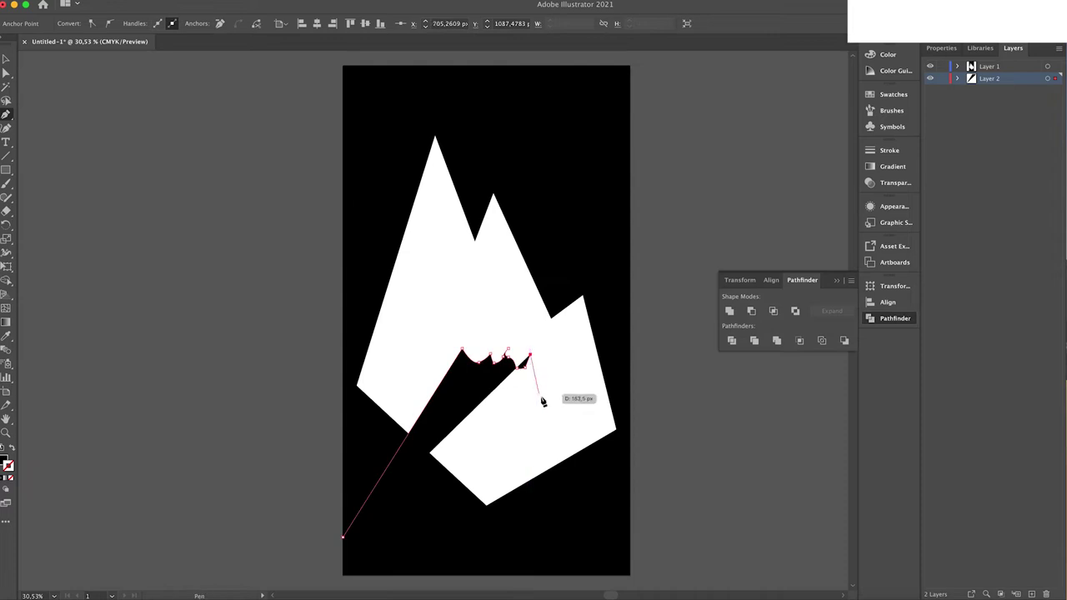
{"action": "left_click", "coordinate": [612, 549]}
{"action": "left_click", "coordinate": [345, 537]}
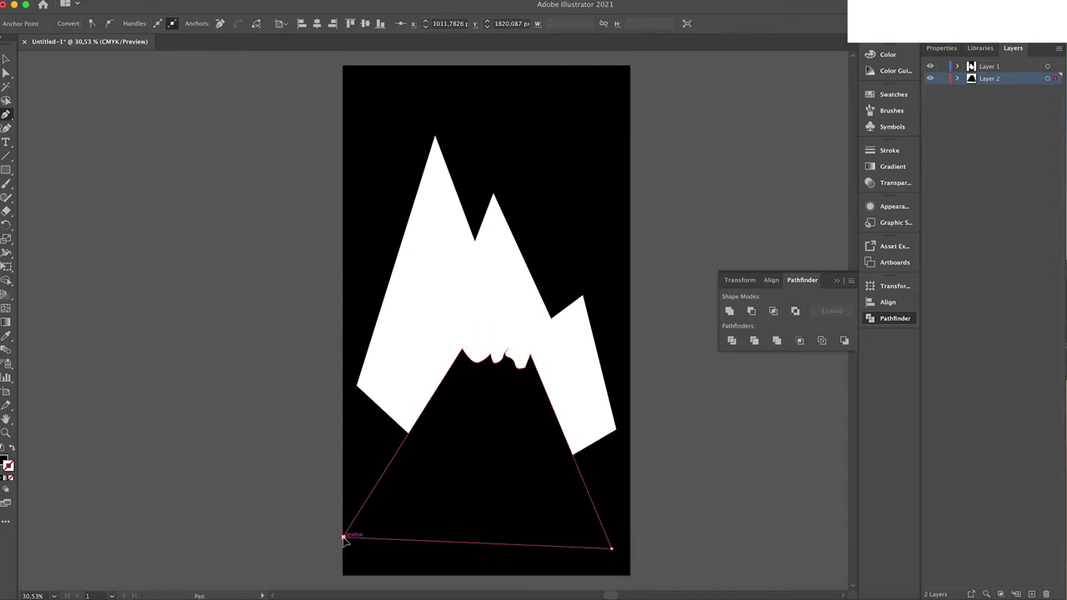
Fill the cone dark brown #5B2F11 and deselect it
{"action": "key", "text": "v"}
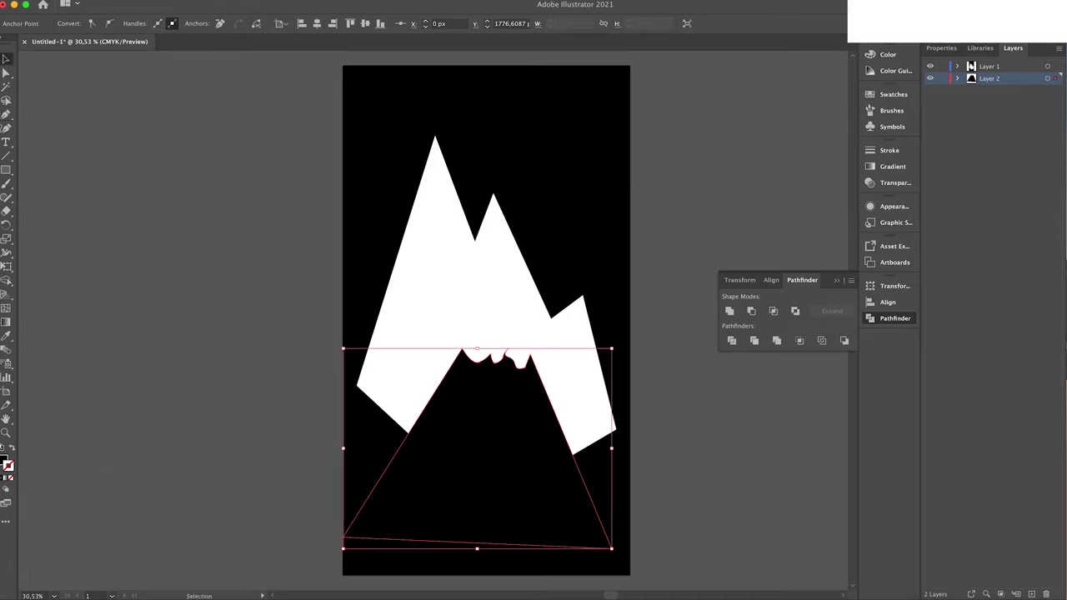
{"action": "double_click", "coordinate": [5, 461]}
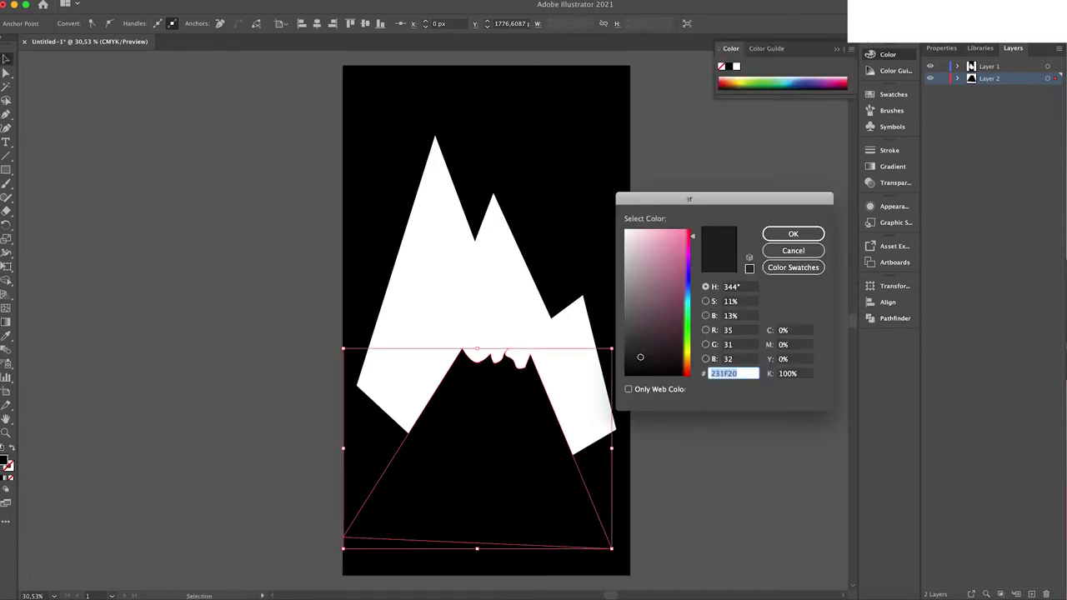
{"action": "left_click", "coordinate": [684, 365]}
{"action": "type", "text": "5B2F11"}
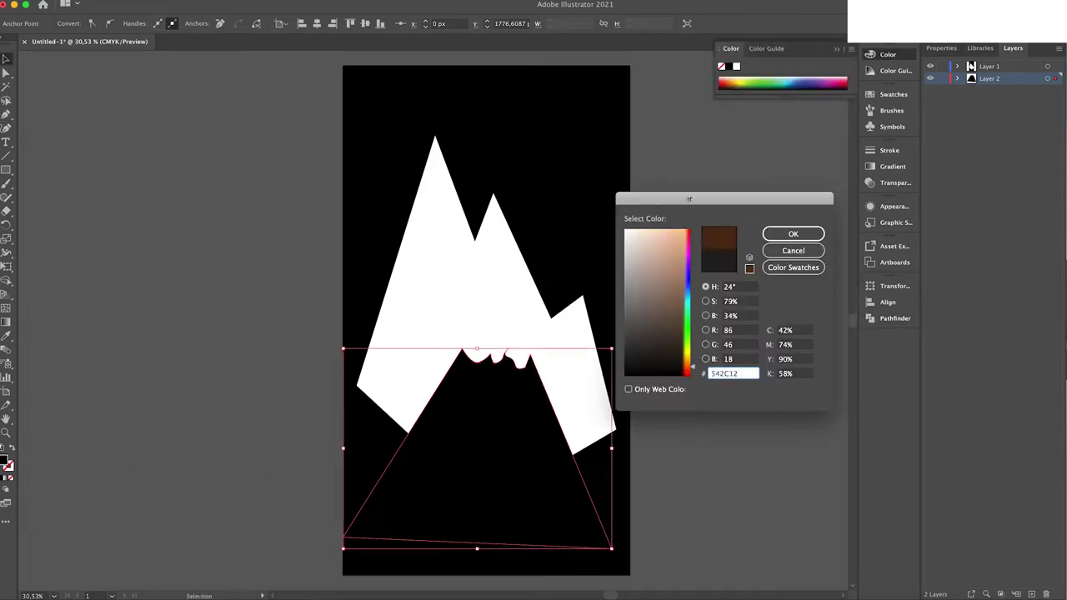
{"action": "key", "text": "Return"}
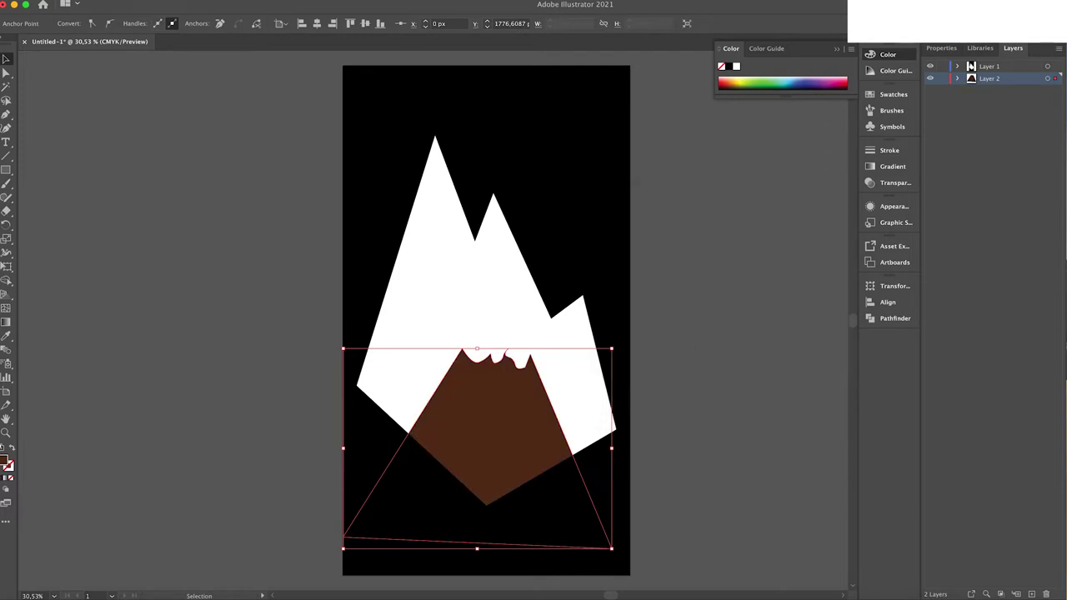
{"action": "key", "text": "ctrl+shift+a"}
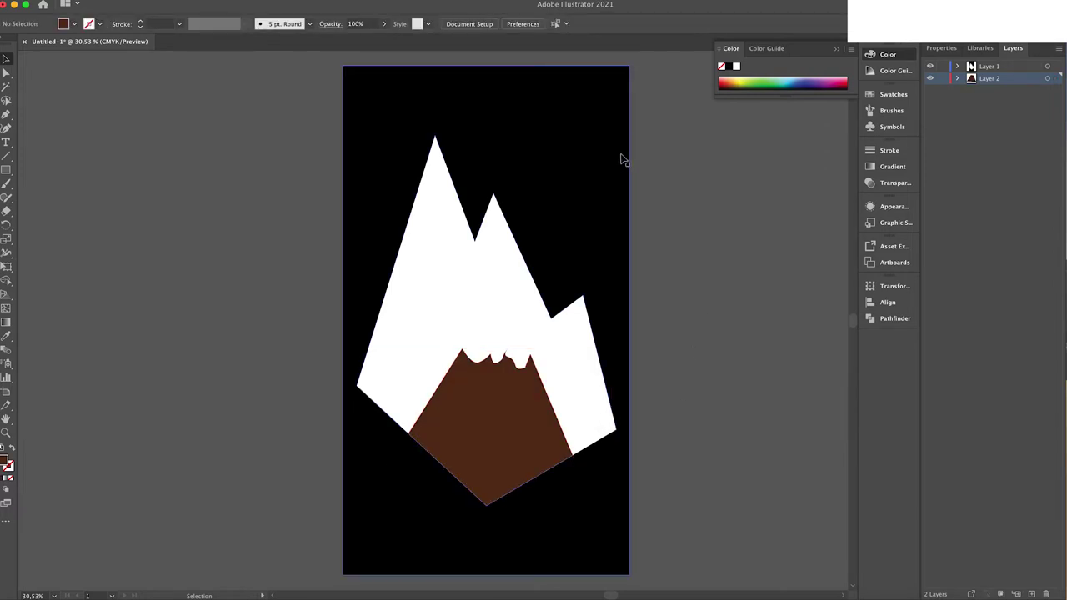
Change the black frame's fill to light pink #EAACBD
{"action": "left_click", "coordinate": [585, 204]}
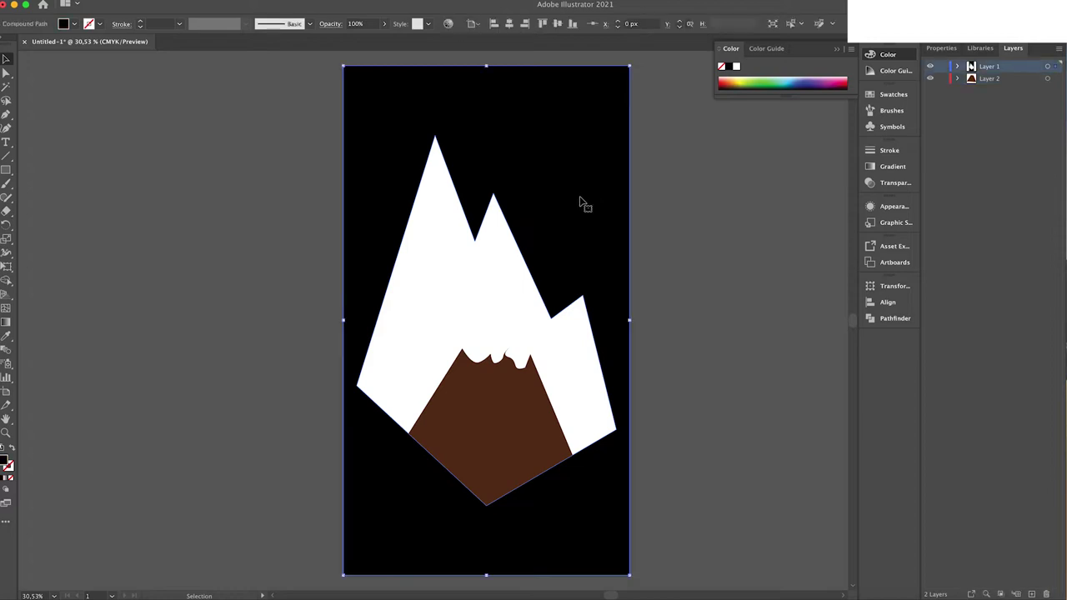
{"action": "double_click", "coordinate": [6, 463]}
{"action": "left_click", "coordinate": [672, 236]}
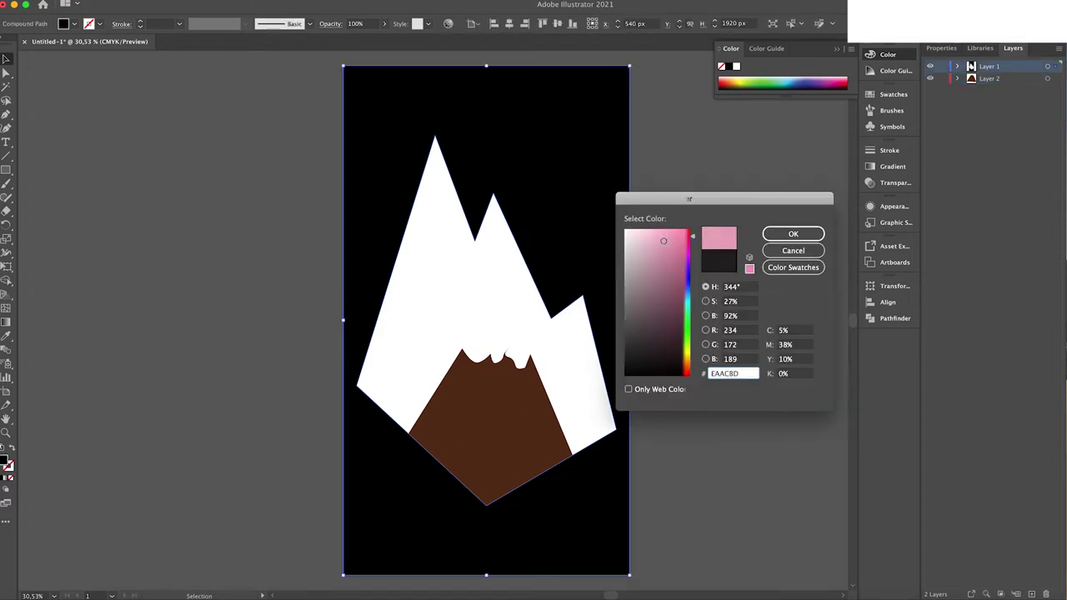
{"action": "key", "text": "Return"}
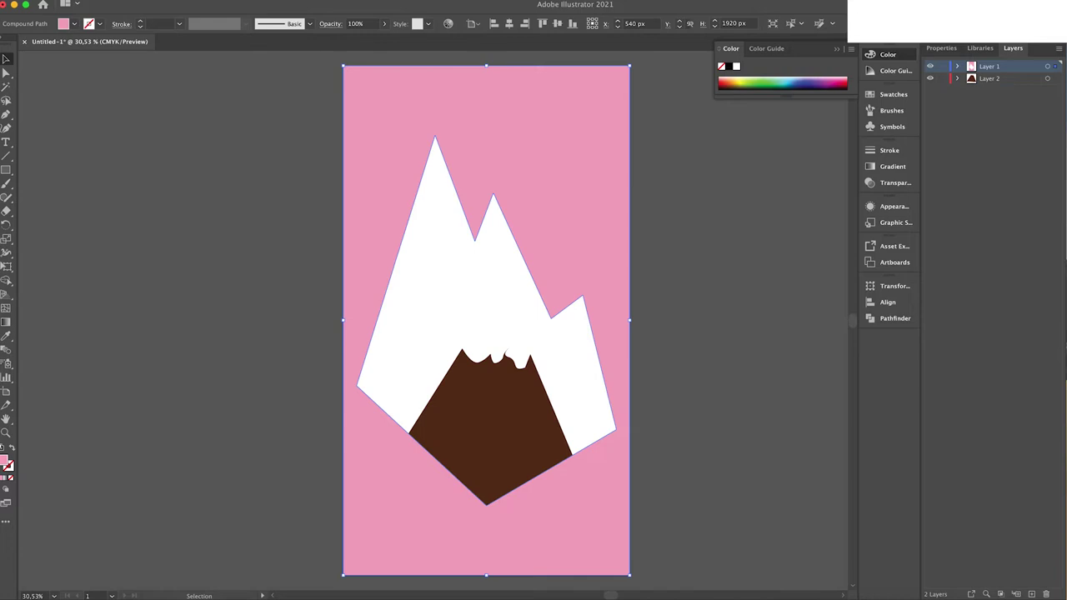
{"action": "left_click", "coordinate": [107, 0]}
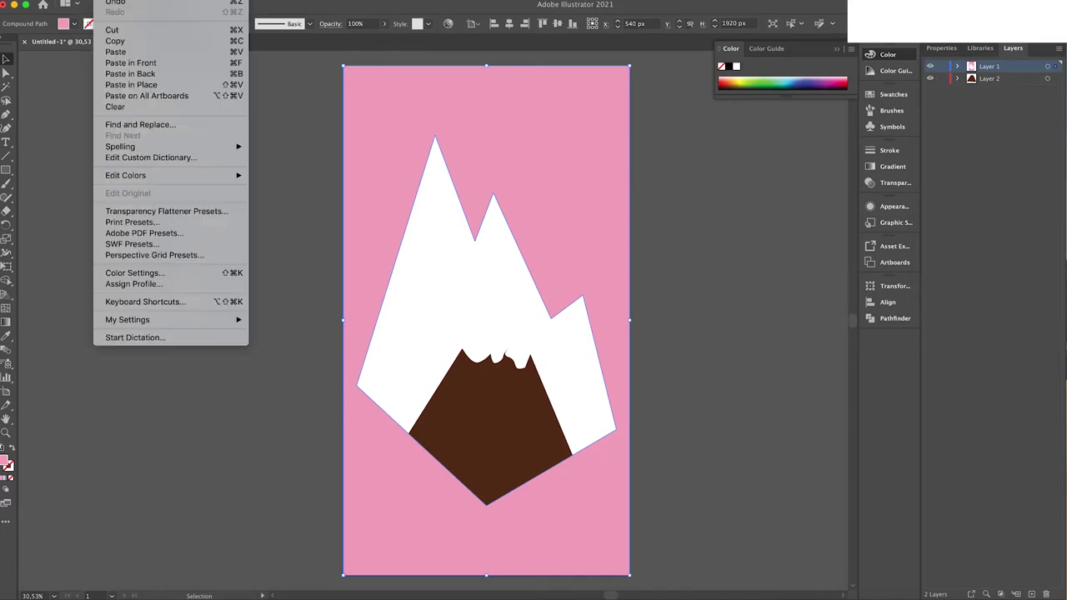
Paste a slightly smaller copy of the frame, fill it #cd5a8e, and place it below the white mountain path
{"action": "left_click", "coordinate": [111, 64]}
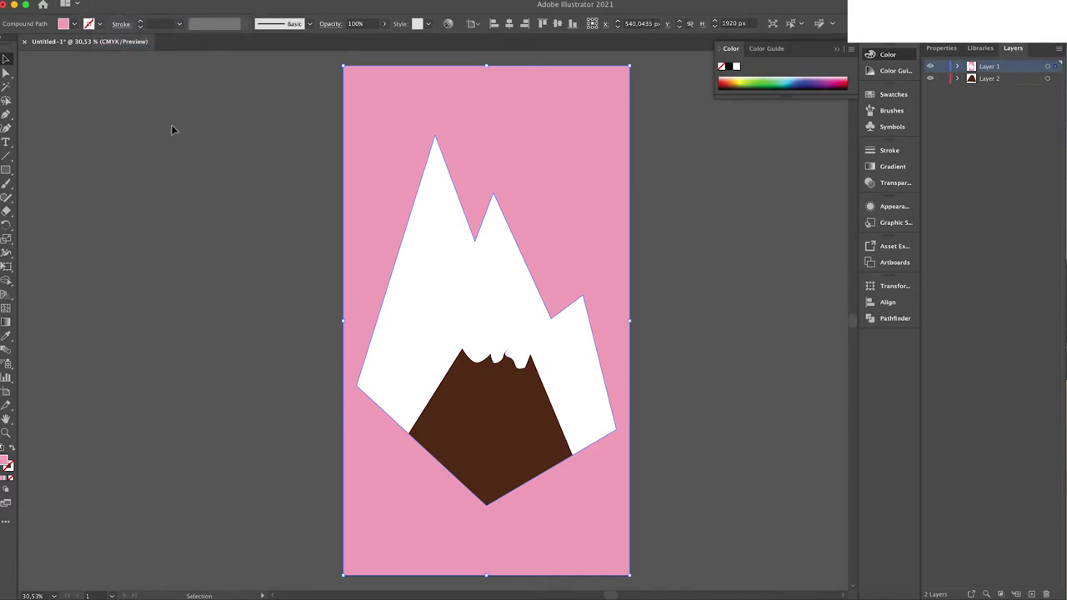
{"action": "mouse_move", "coordinate": [486, 577]}
{"action": "left_mouse_down"}
{"action": "mouse_move", "coordinate": [489, 538]}
{"action": "mouse_move", "coordinate": [482, 560]}
{"action": "left_mouse_up"}
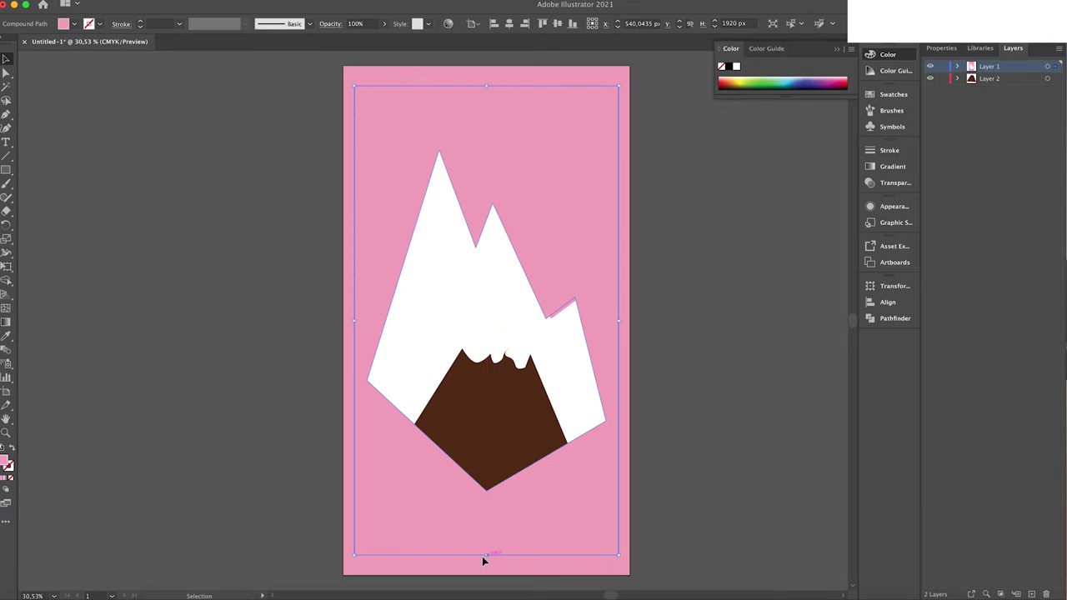
{"action": "double_click", "coordinate": [6, 464]}
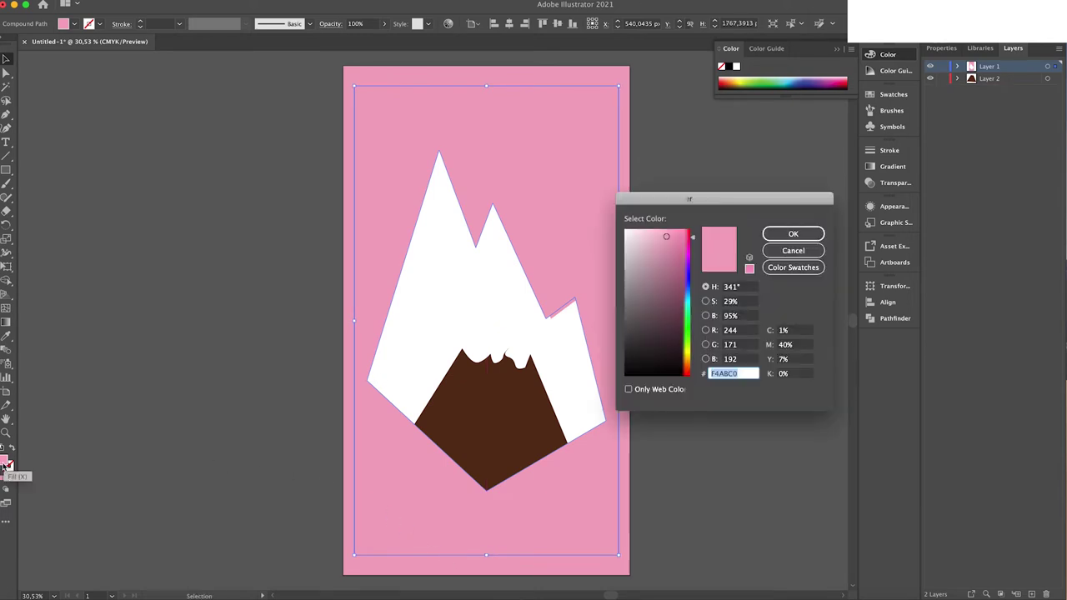
{"action": "type", "text": "cd5a8e"}
{"action": "key", "text": "Return"}
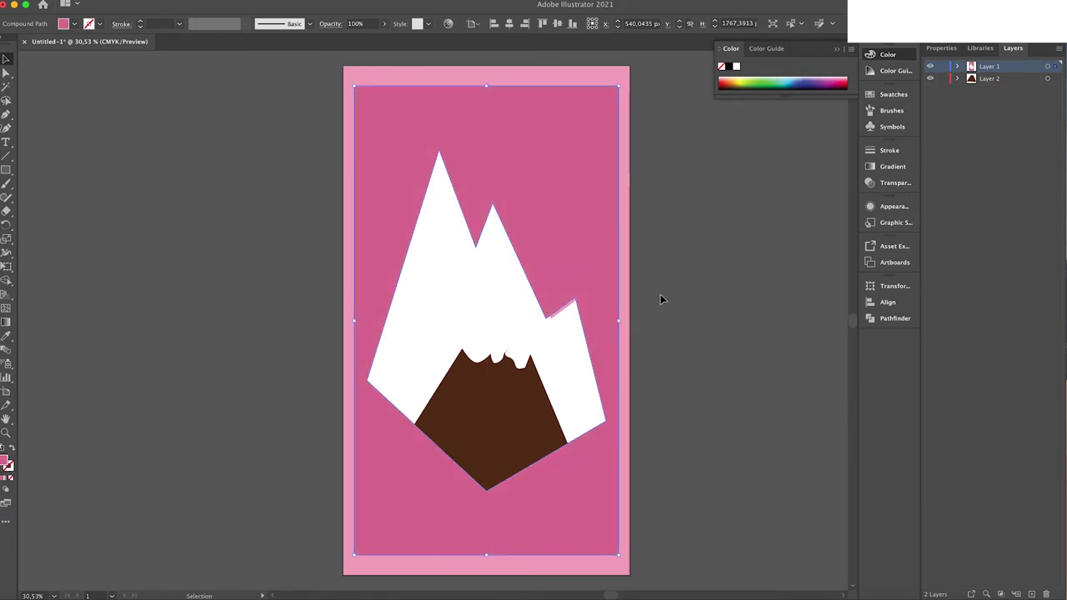
{"action": "left_click", "coordinate": [957, 66]}
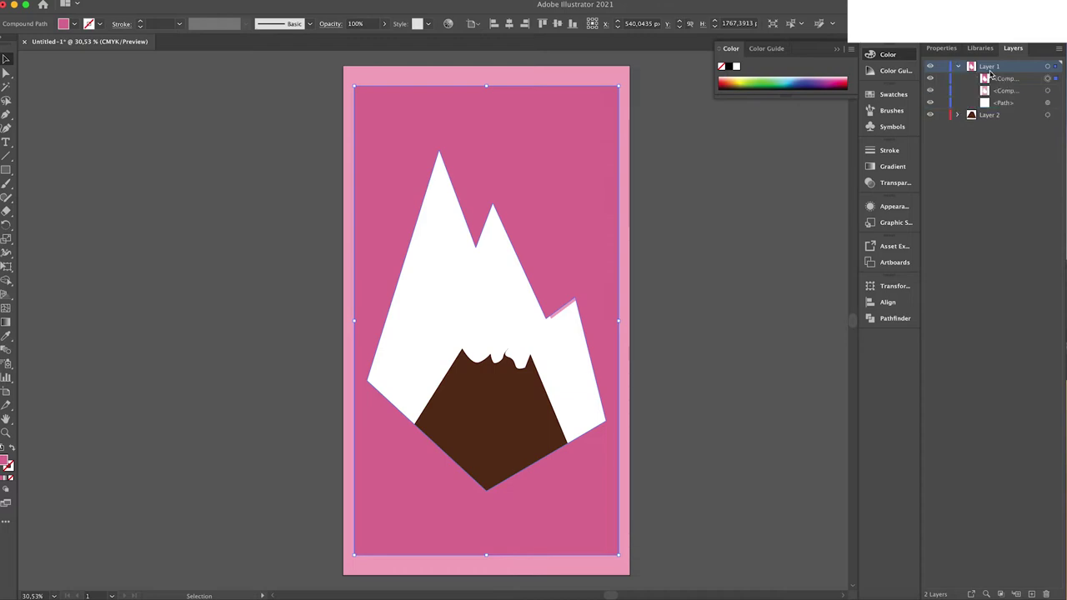
{"action": "left_click_drag", "start_coordinate": [1000, 80], "coordinate": [991, 123]}
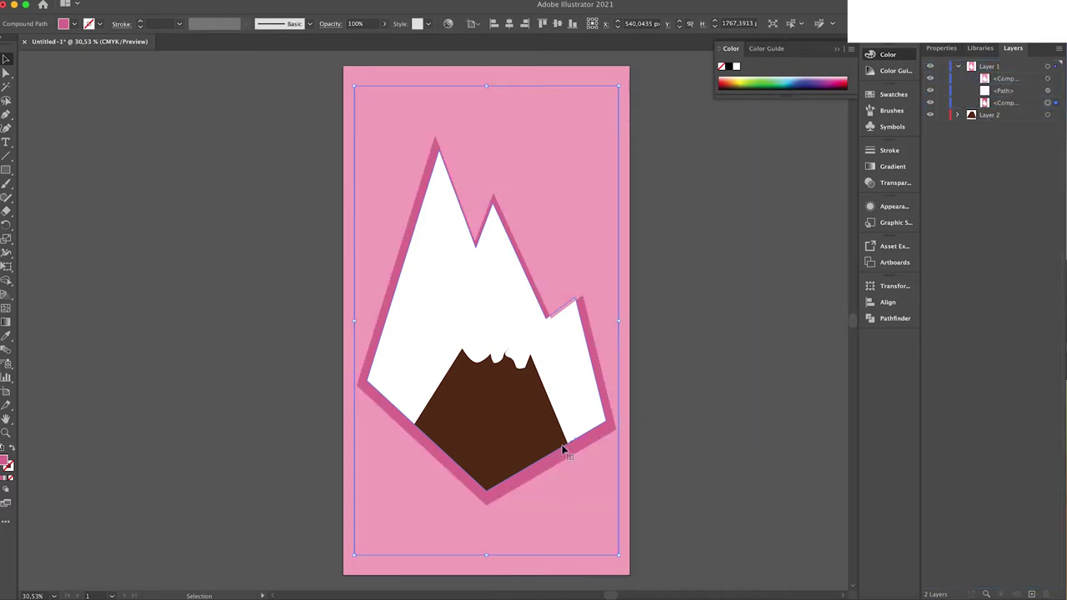
Duplicate the magenta band, shrink it from the top, move it lower in Layers, and fill it darker pink
{"action": "left_click", "coordinate": [105, 1]}
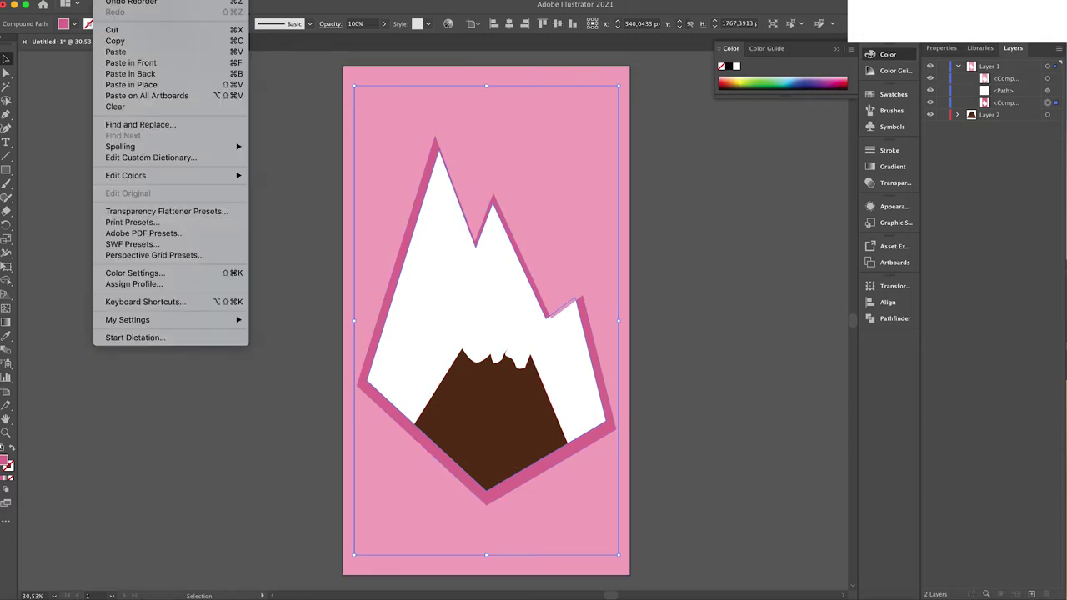
{"action": "left_click", "coordinate": [115, 41]}
{"action": "left_click", "coordinate": [105, 1]}
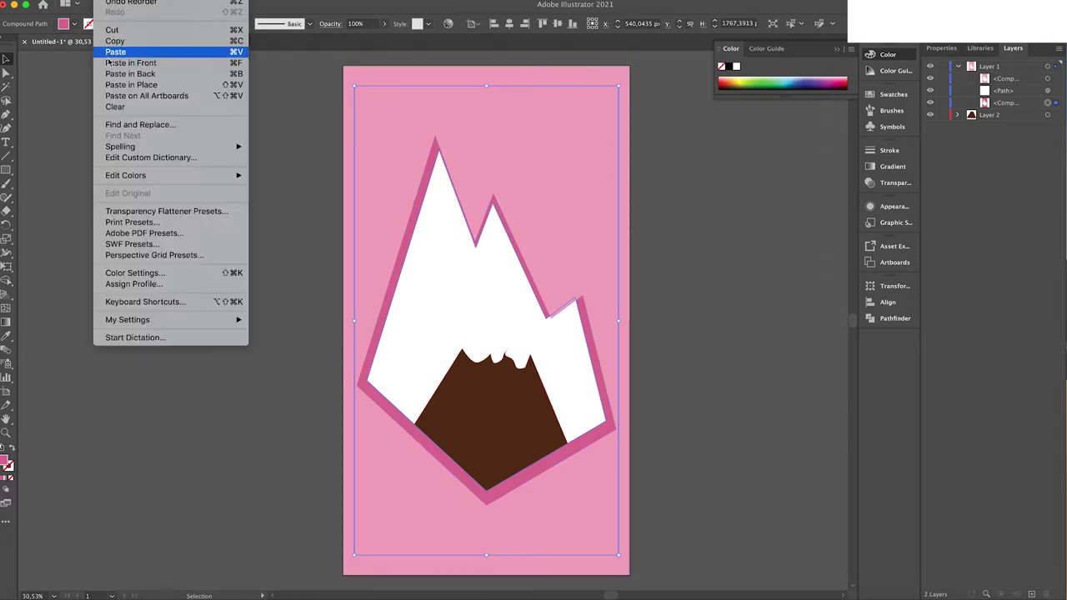
{"action": "left_click", "coordinate": [109, 62]}
{"action": "left_click_drag", "start_coordinate": [486, 86], "coordinate": [488, 109]}
{"action": "left_click_drag", "start_coordinate": [1006, 82], "coordinate": [1004, 118]}
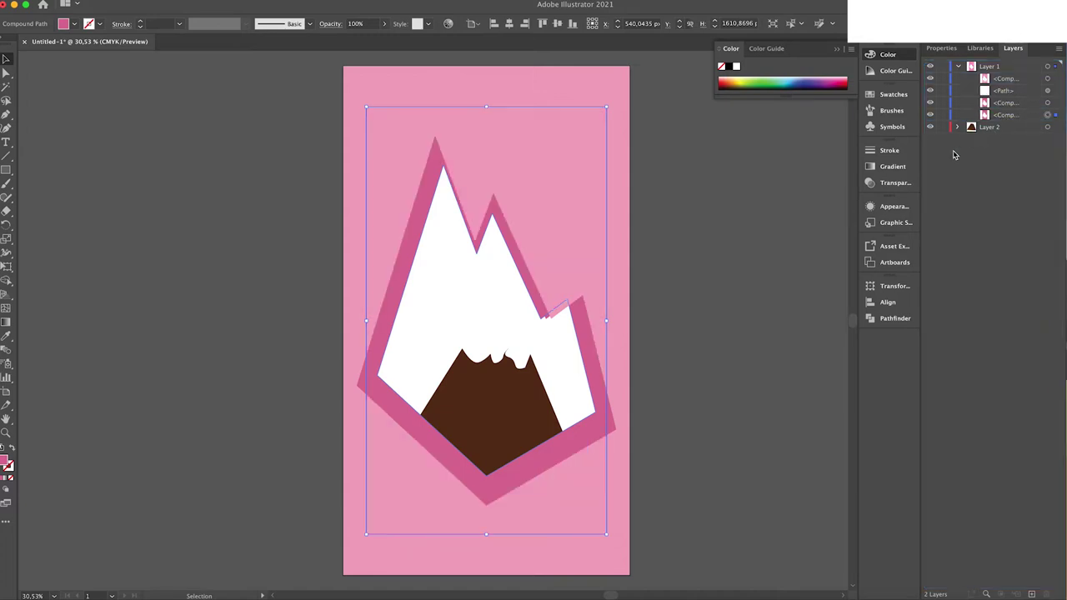
{"action": "double_click", "coordinate": [6, 463]}
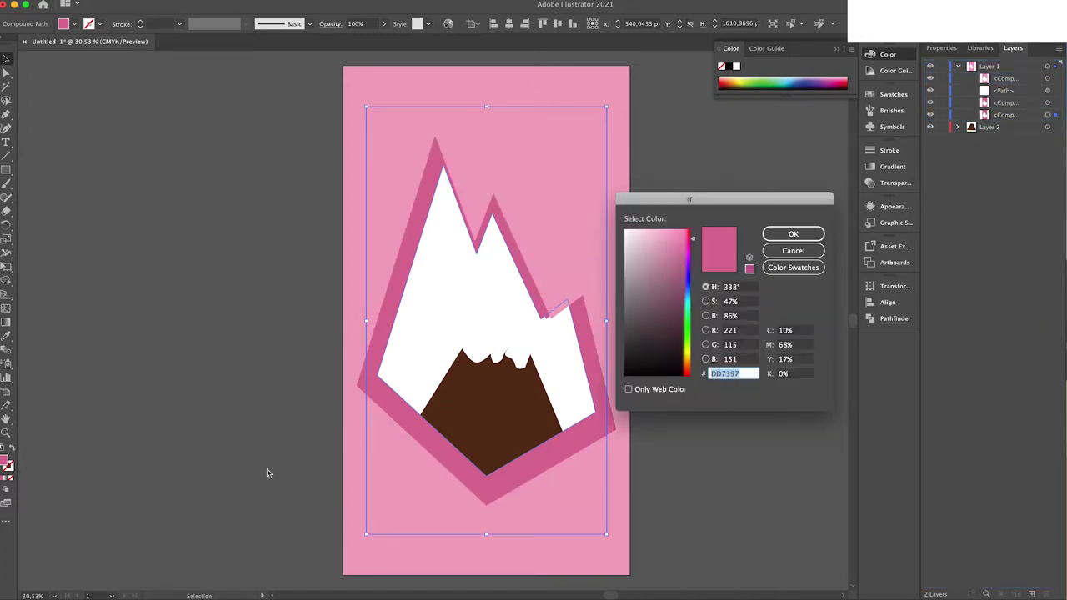
{"action": "type", "text": "C64A79"}
{"action": "key", "text": "Return"}
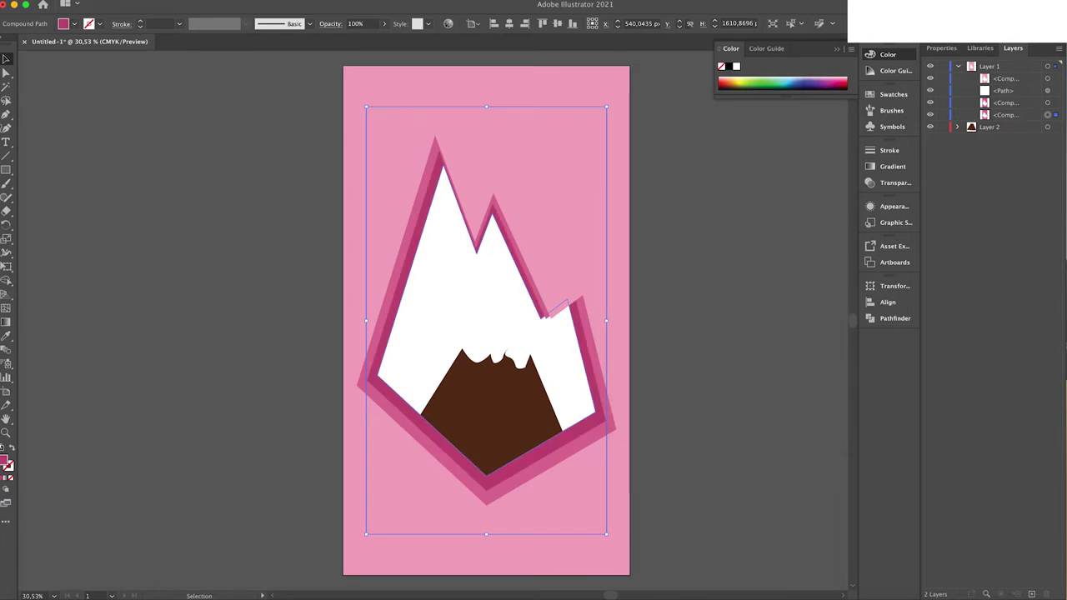
Add a smaller, deeper-magenta band copy behind the mountain, then drag the brown cone up-left
{"action": "left_click", "coordinate": [137, 0]}
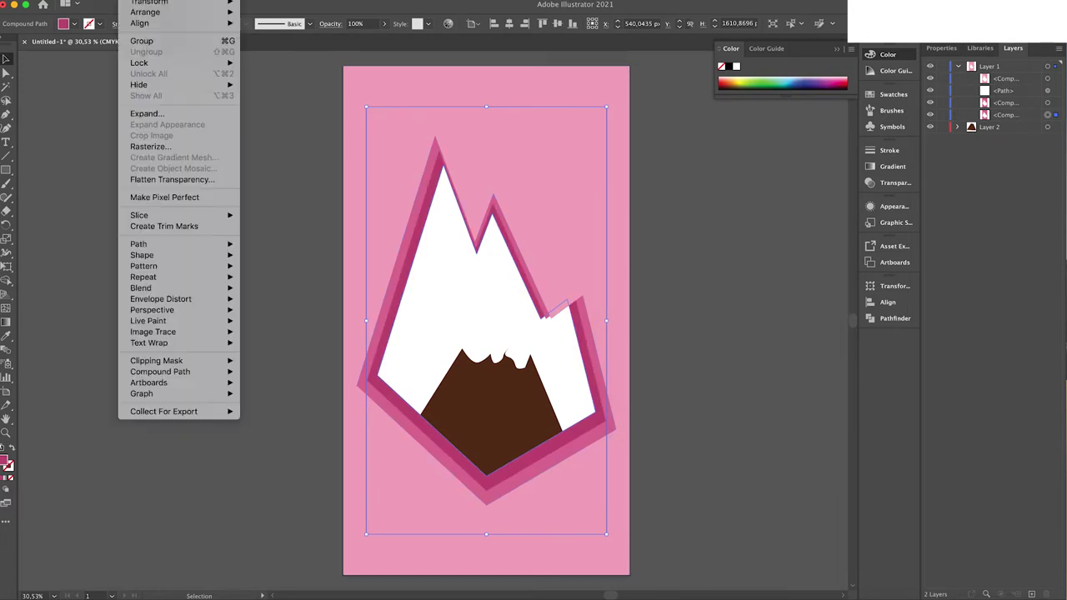
{"action": "left_click", "coordinate": [114, 41]}
{"action": "left_click", "coordinate": [108, 0]}
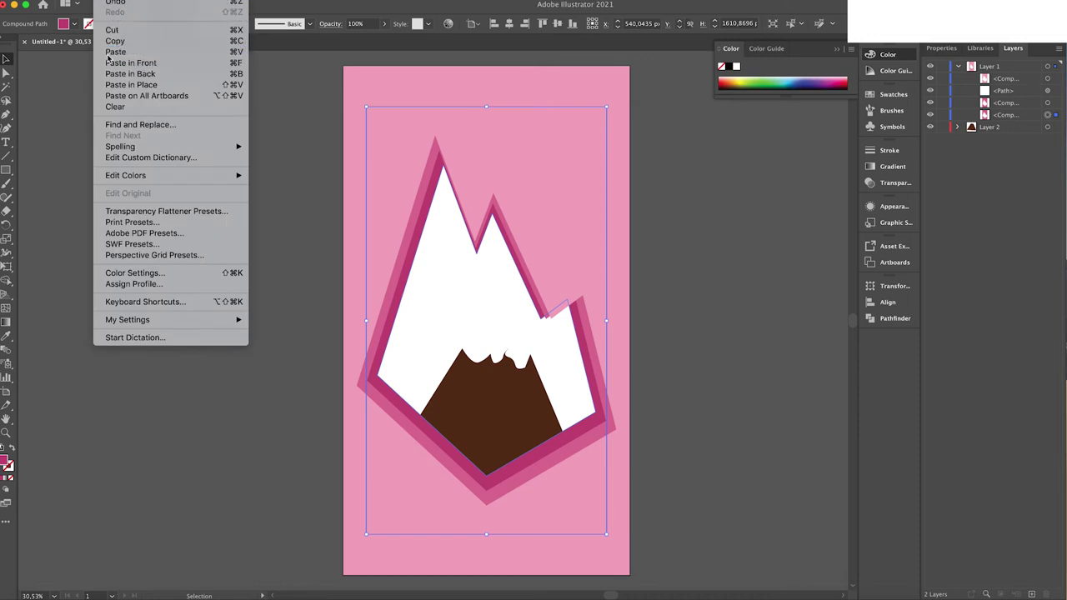
{"action": "left_click", "coordinate": [111, 62]}
{"action": "left_click_drag", "start_coordinate": [485, 109], "coordinate": [487, 126]}
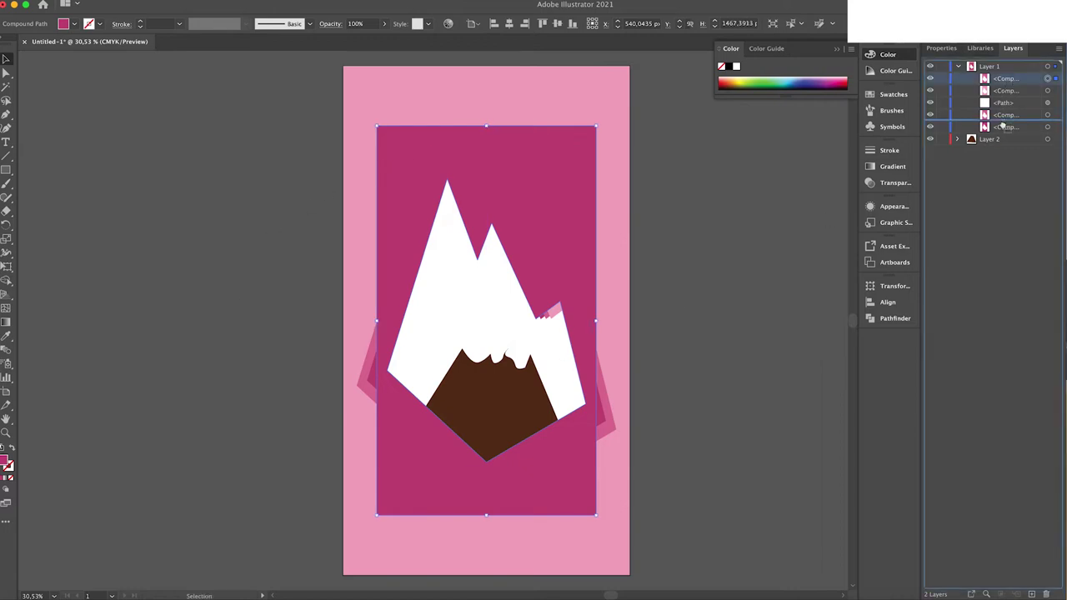
{"action": "left_click_drag", "start_coordinate": [1007, 80], "coordinate": [1005, 133]}
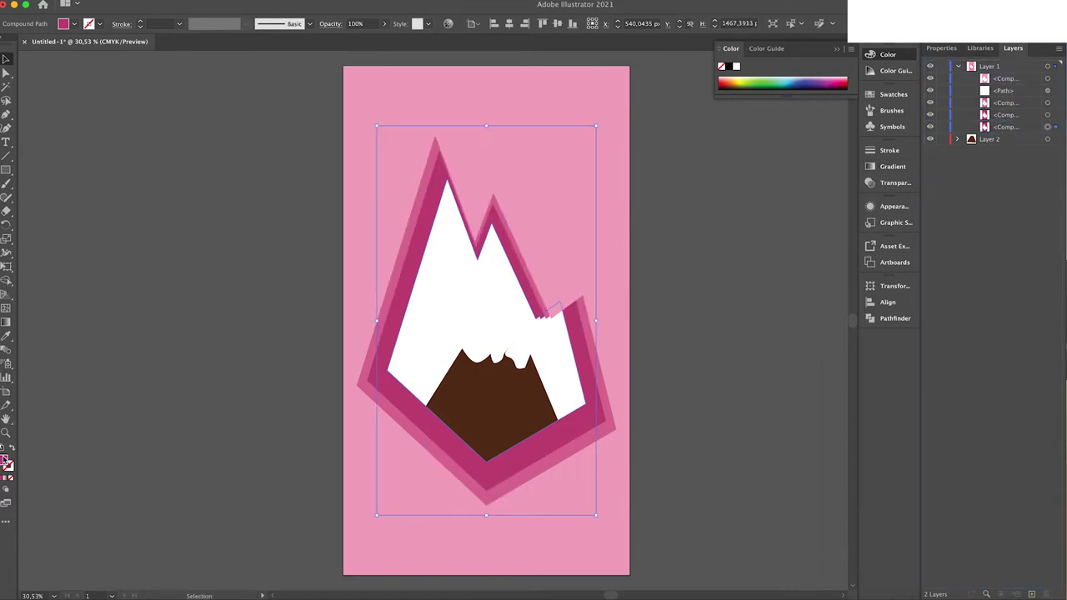
{"action": "double_click", "coordinate": [5, 461]}
{"action": "key", "text": "ctrl+v"}
{"action": "key", "text": "Return"}
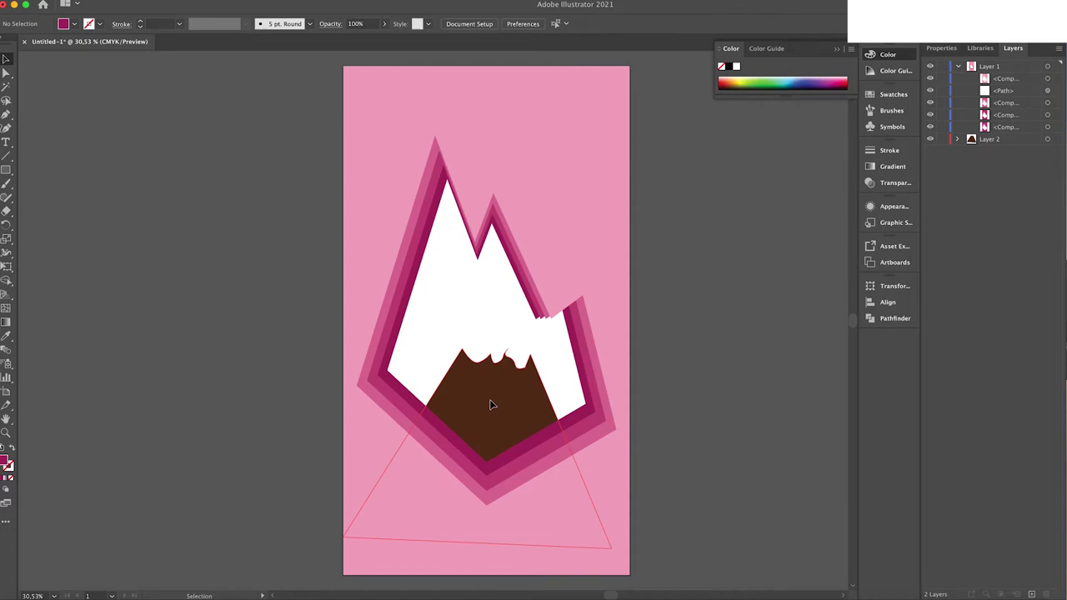
{"action": "left_click_drag", "start_coordinate": [489, 399], "coordinate": [465, 411]}
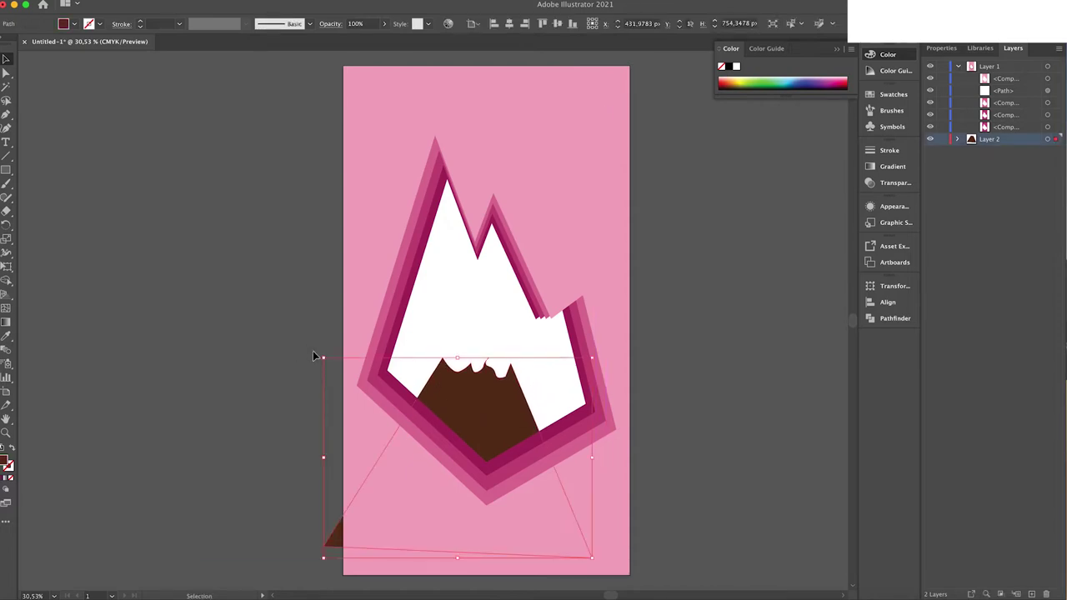
Narrow the brown cone from its left handle, recentre it under the white peaks, and deselect
{"action": "left_click_drag", "start_coordinate": [464, 401], "coordinate": [491, 400]}
{"action": "left_click_drag", "start_coordinate": [333, 470], "coordinate": [381, 462]}
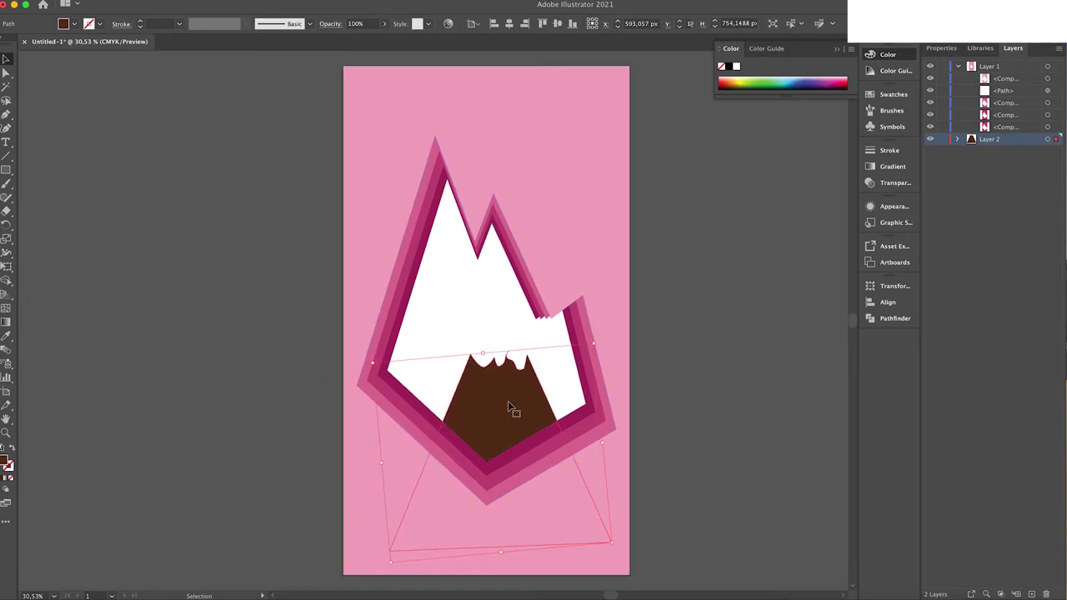
{"action": "left_click_drag", "start_coordinate": [508, 401], "coordinate": [492, 402]}
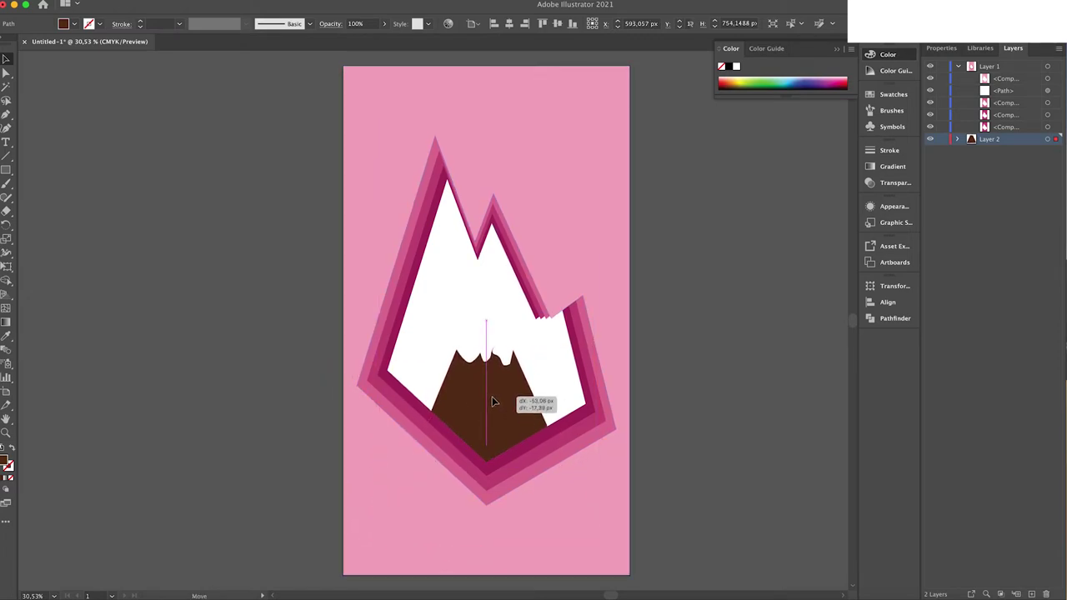
{"action": "left_click", "coordinate": [245, 324]}
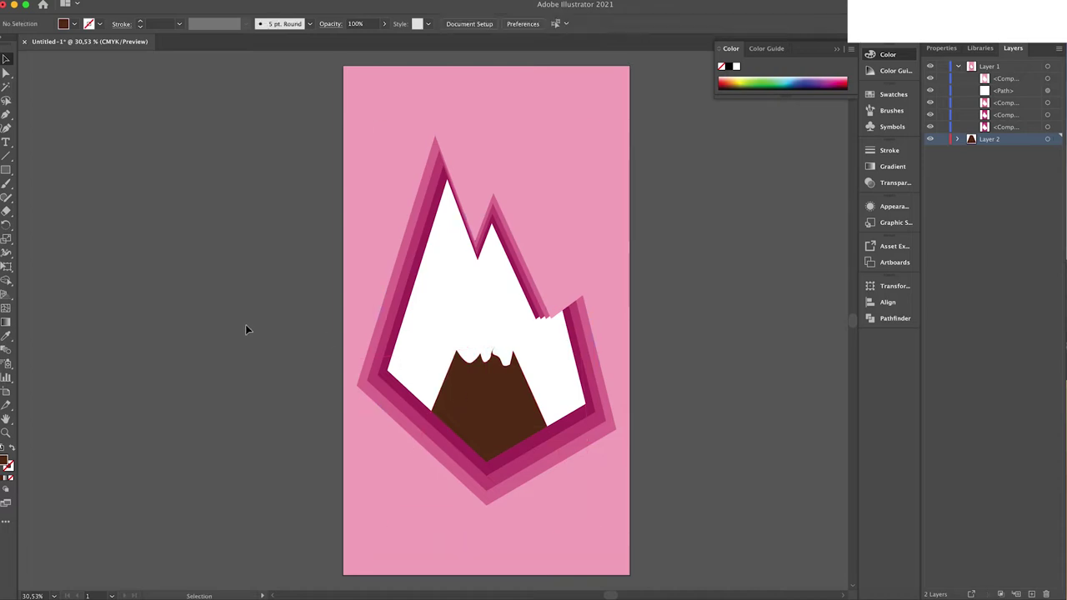
Paste a smaller band copy behind the mountain, fill it #821145, and nudge it down
{"action": "left_click", "coordinate": [413, 305]}
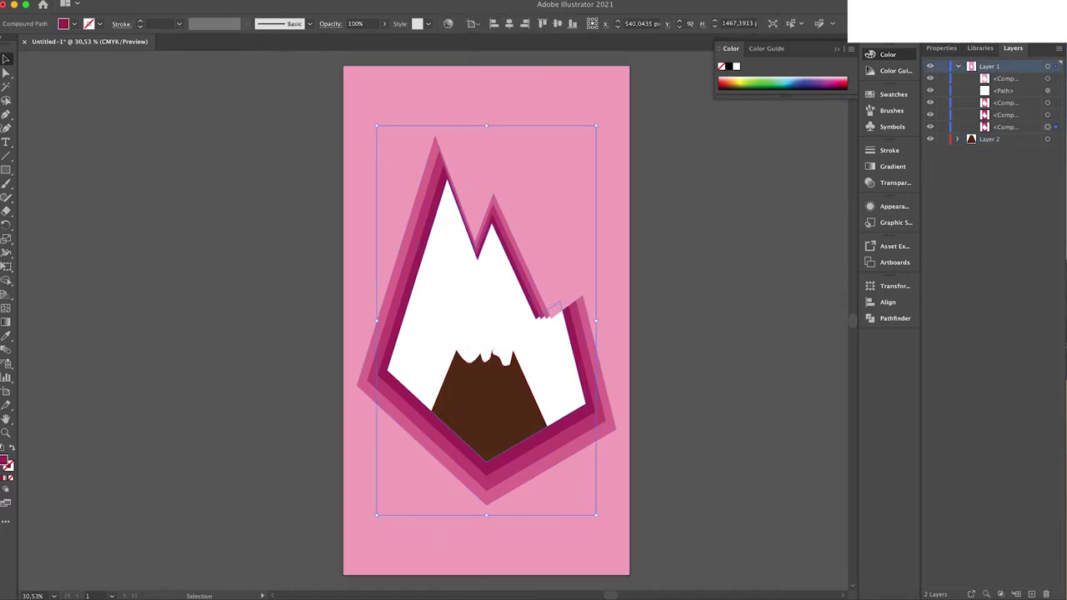
{"action": "left_click", "coordinate": [107, 2]}
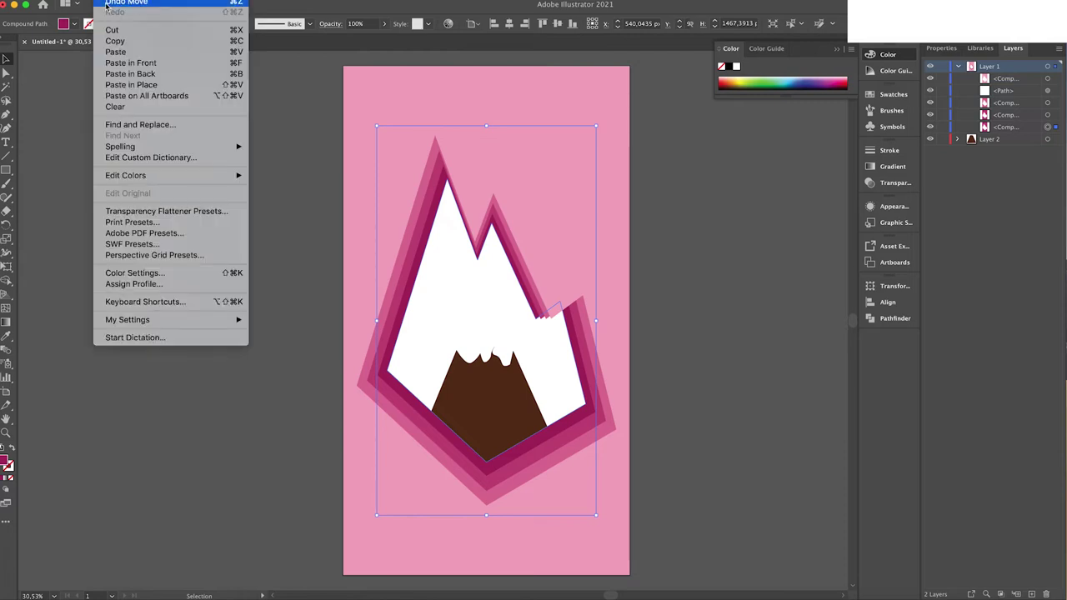
{"action": "left_click", "coordinate": [112, 52]}
{"action": "left_click_drag", "start_coordinate": [485, 126], "coordinate": [487, 145]}
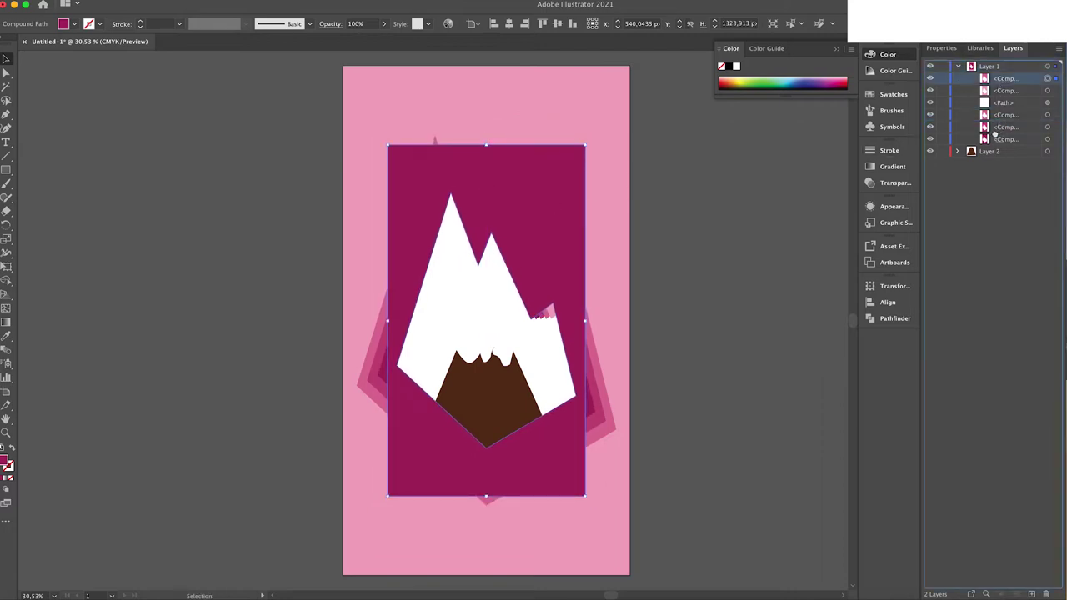
{"action": "left_click_drag", "start_coordinate": [1000, 82], "coordinate": [1001, 144]}
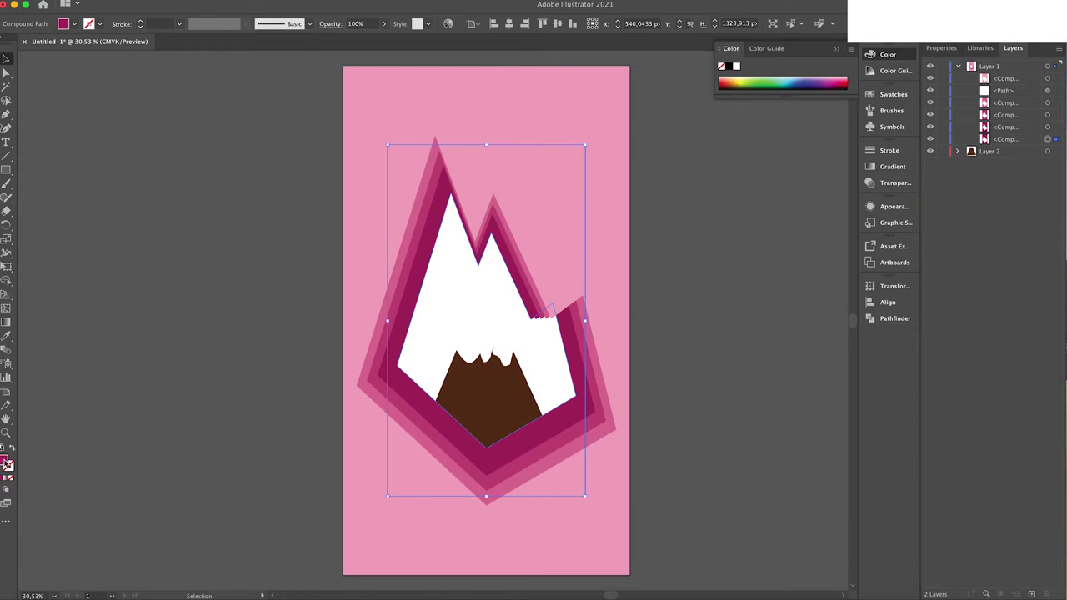
{"action": "double_click", "coordinate": [7, 465]}
{"action": "type", "text": "821145"}
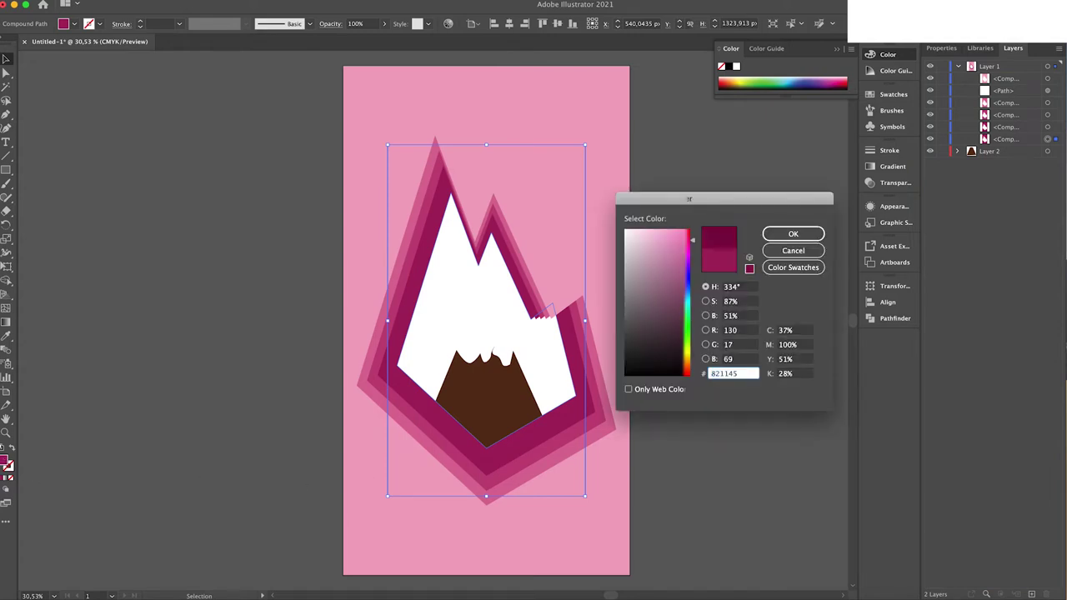
{"action": "key", "text": "Return"}
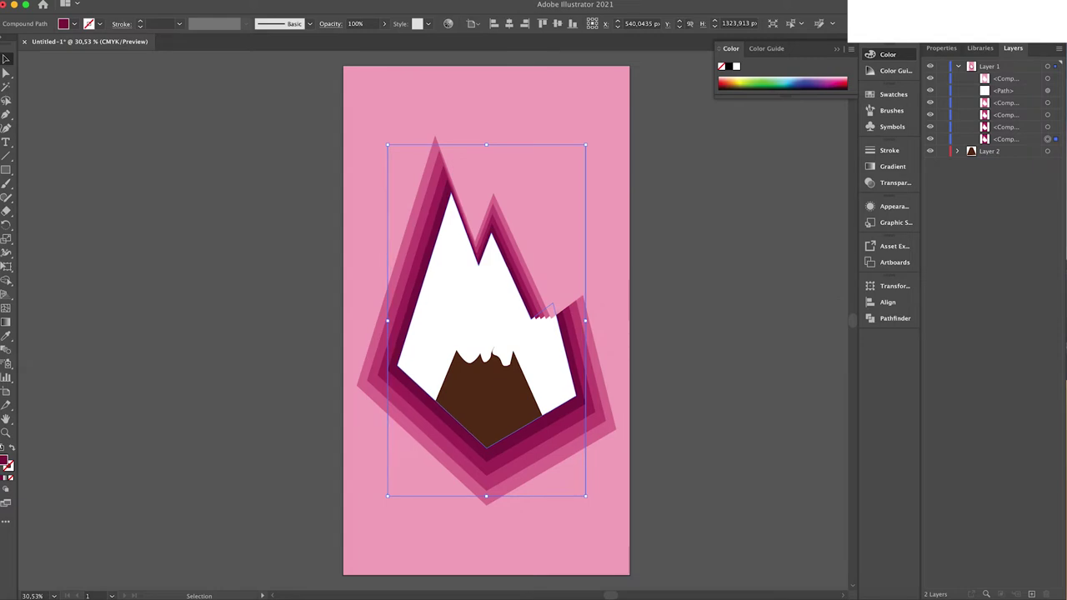
{"action": "key", "text": "Down"}
{"action": "key", "text": "Down"}
{"action": "key", "text": "Down"}
{"action": "key", "text": "Down"}
{"action": "key", "text": "Down"}
{"action": "key", "text": "Down"}
{"action": "key", "text": "Down"}
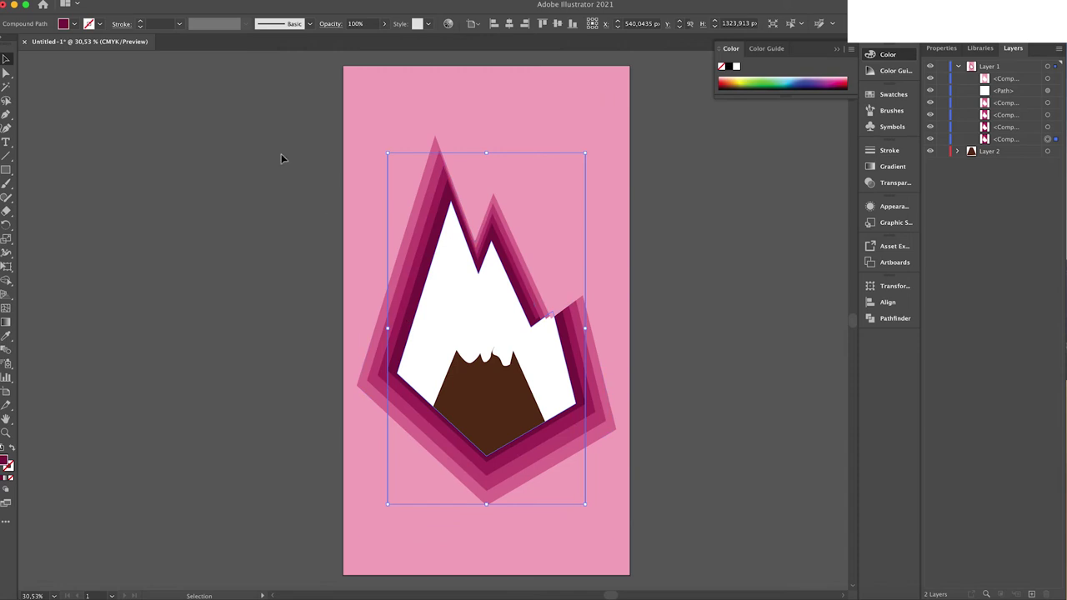
Paste a smaller band copy, fill it darker plum, and send it behind the mountain in Layers
{"action": "left_click", "coordinate": [104, 0]}
{"action": "left_click", "coordinate": [109, 39]}
{"action": "left_click", "coordinate": [105, 3]}
{"action": "left_click", "coordinate": [116, 48]}
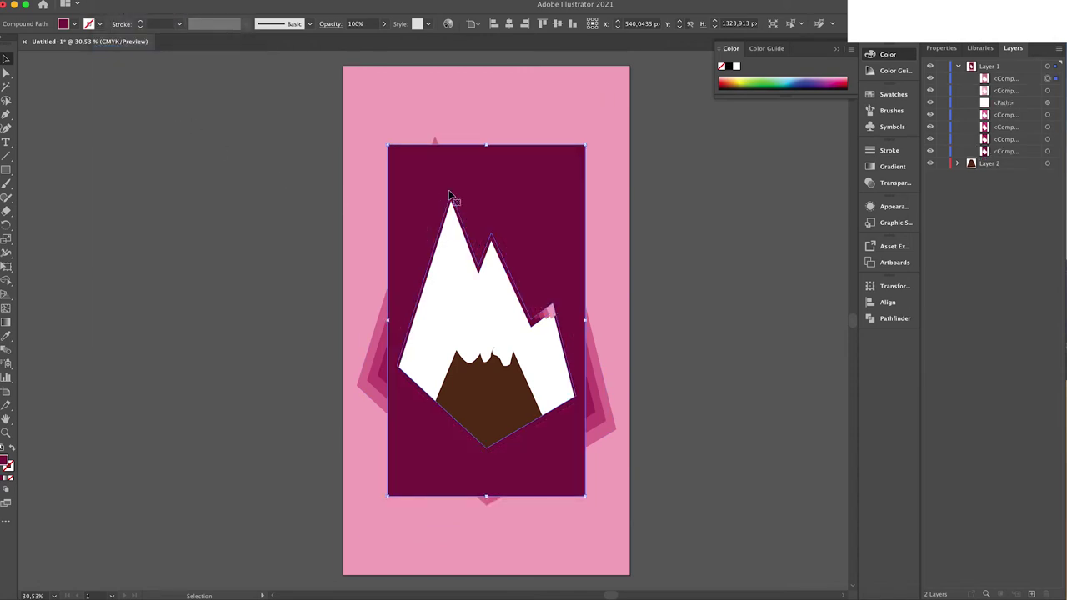
{"action": "mouse_move", "coordinate": [488, 145]}
{"action": "left_mouse_down"}
{"action": "mouse_move", "coordinate": [484, 185]}
{"action": "mouse_move", "coordinate": [483, 175]}
{"action": "left_mouse_up"}
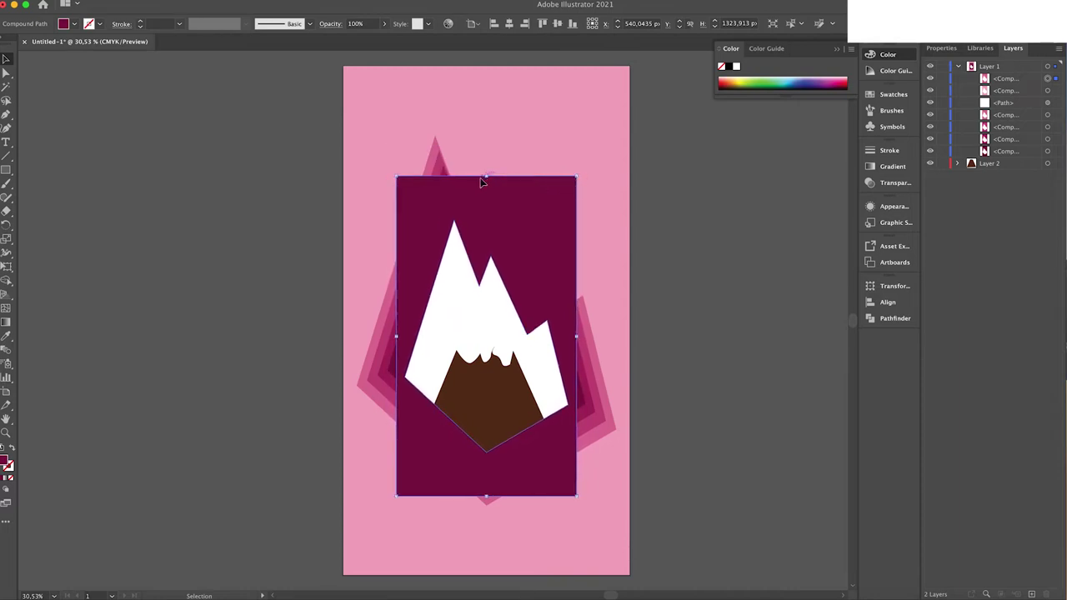
{"action": "double_click", "coordinate": [6, 465]}
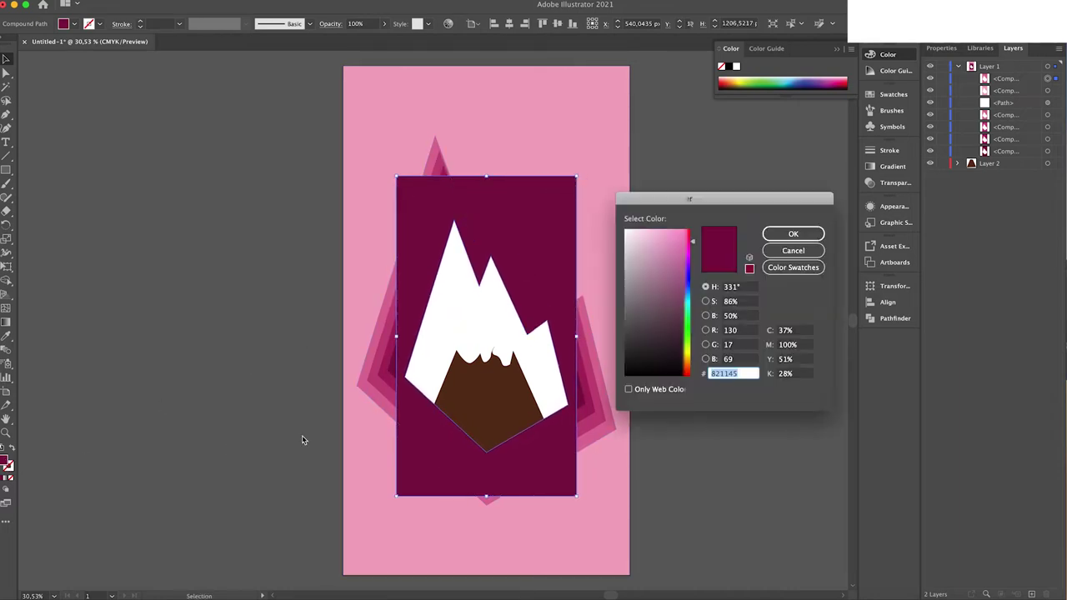
{"action": "key", "text": "ctrl+v"}
{"action": "key", "text": "Return"}
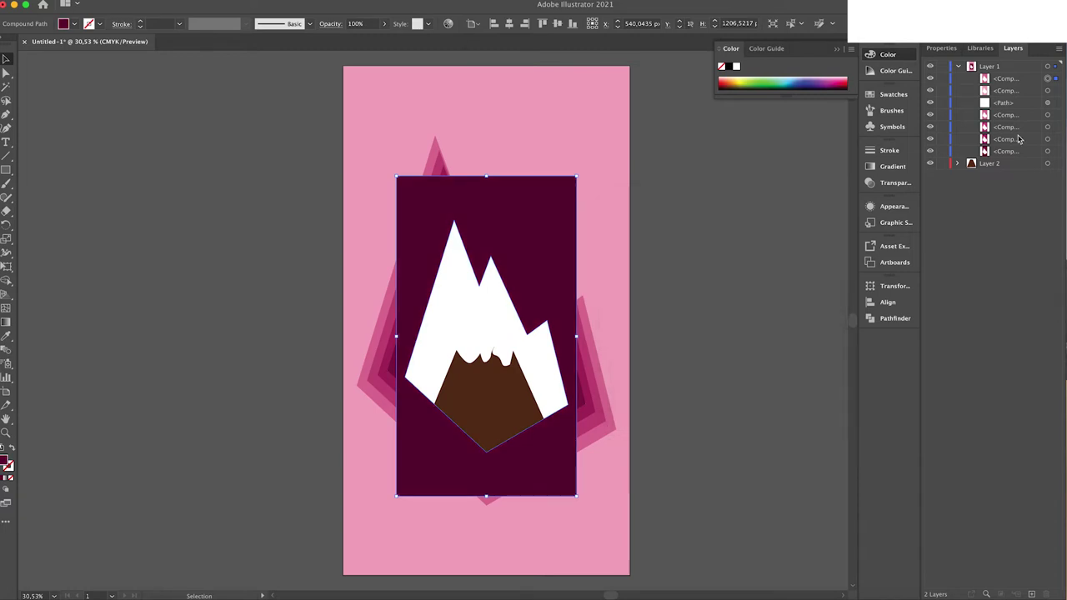
{"action": "left_click_drag", "start_coordinate": [1006, 80], "coordinate": [994, 157]}
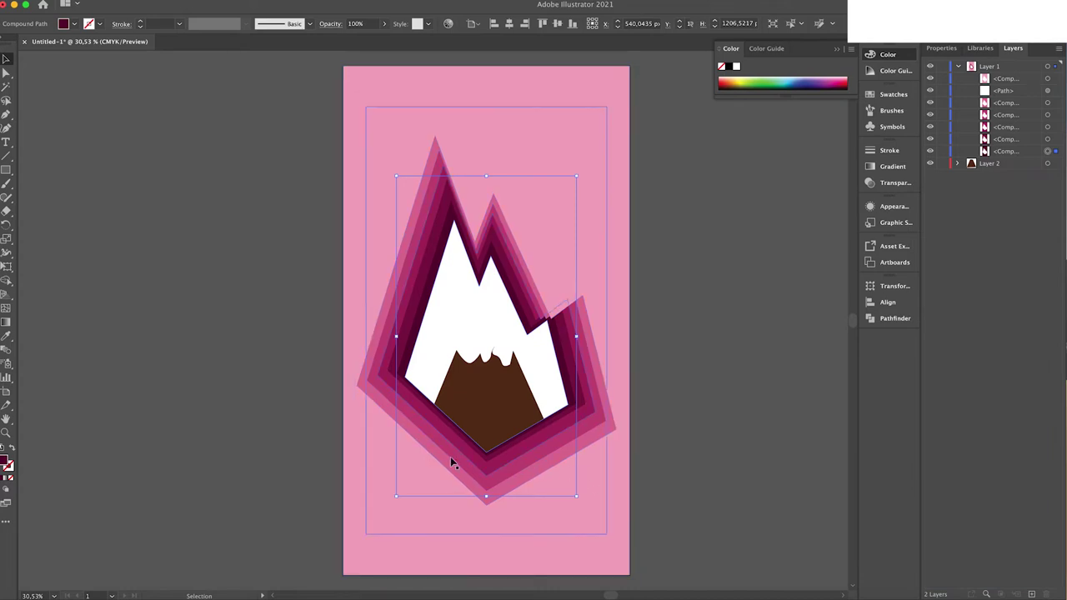
Widen a larger outer mountain band slightly toward the left
{"action": "left_click", "coordinate": [392, 366]}
{"action": "left_click", "coordinate": [375, 348]}
{"action": "left_click_drag", "start_coordinate": [377, 321], "coordinate": [374, 321]}
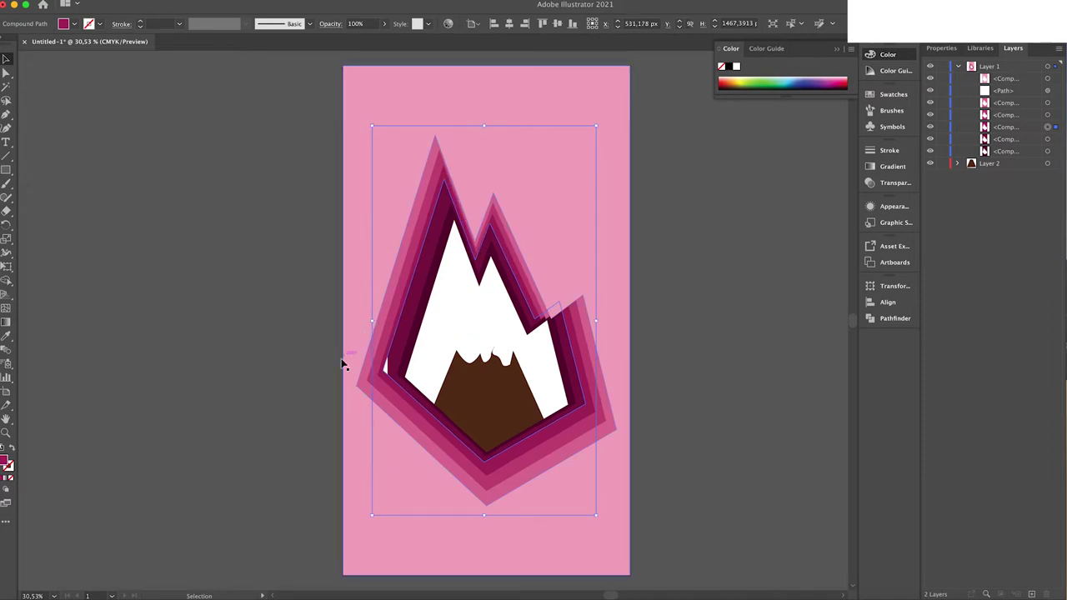
{"action": "left_click", "coordinate": [270, 421]}
Pull the lower-left corner anchors of the inner band and inner outline outward with Direct Selection
{"action": "left_click", "coordinate": [393, 374]}
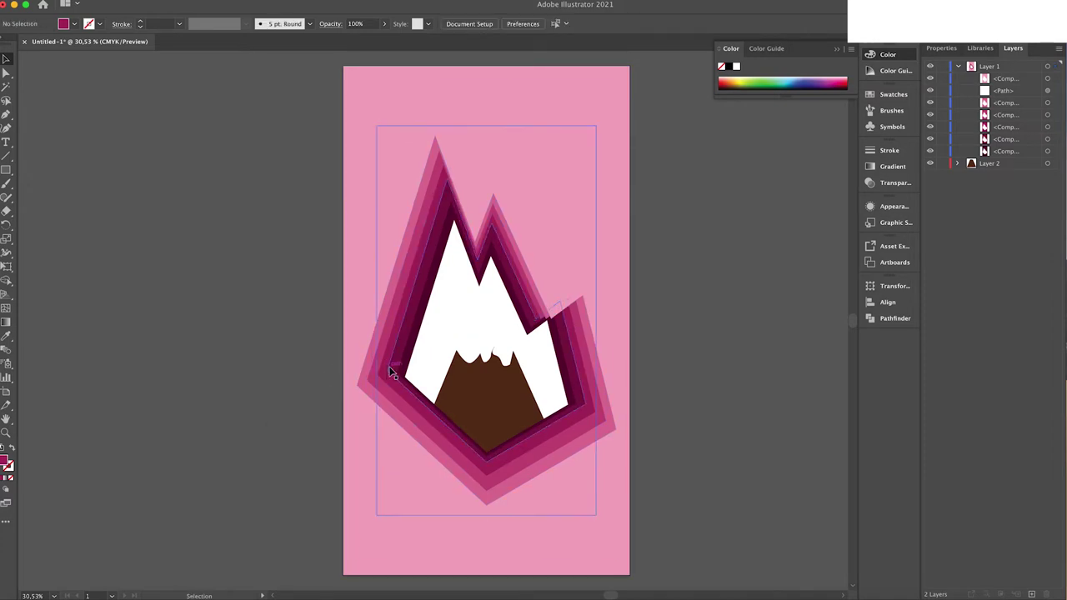
{"action": "left_click", "coordinate": [395, 376]}
{"action": "key", "text": "a"}
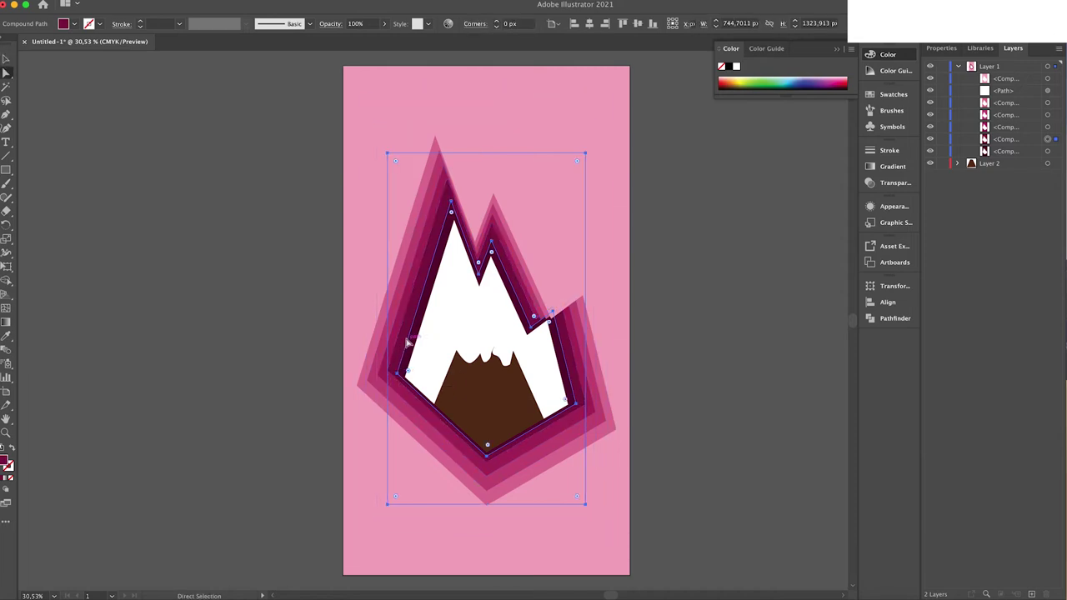
{"action": "left_click_drag", "start_coordinate": [397, 375], "coordinate": [388, 371]}
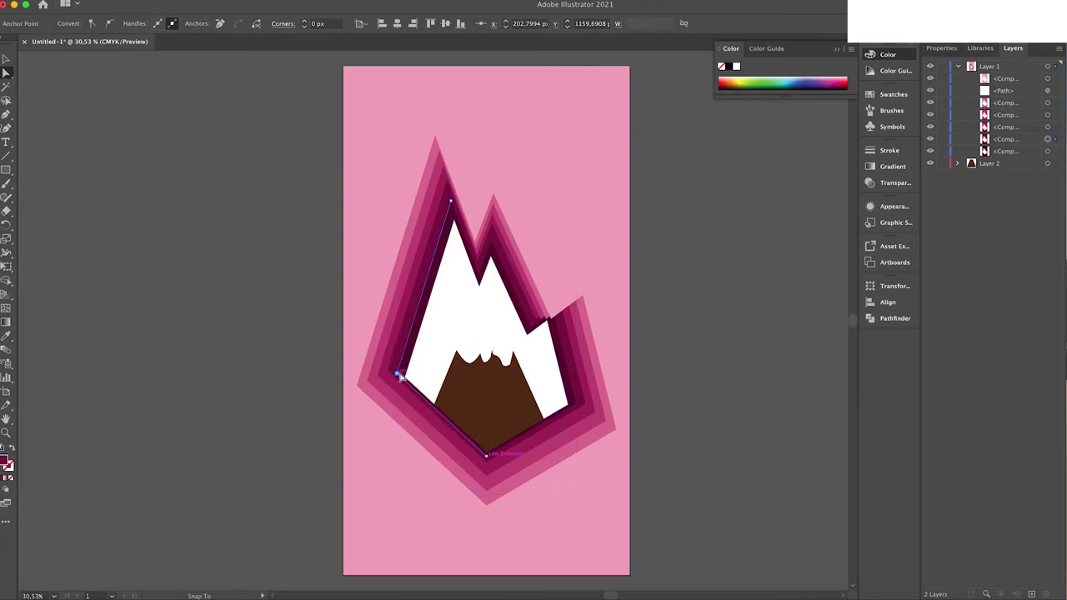
{"action": "left_click", "coordinate": [390, 374], "text": "super"}
{"action": "left_click", "coordinate": [388, 374]}
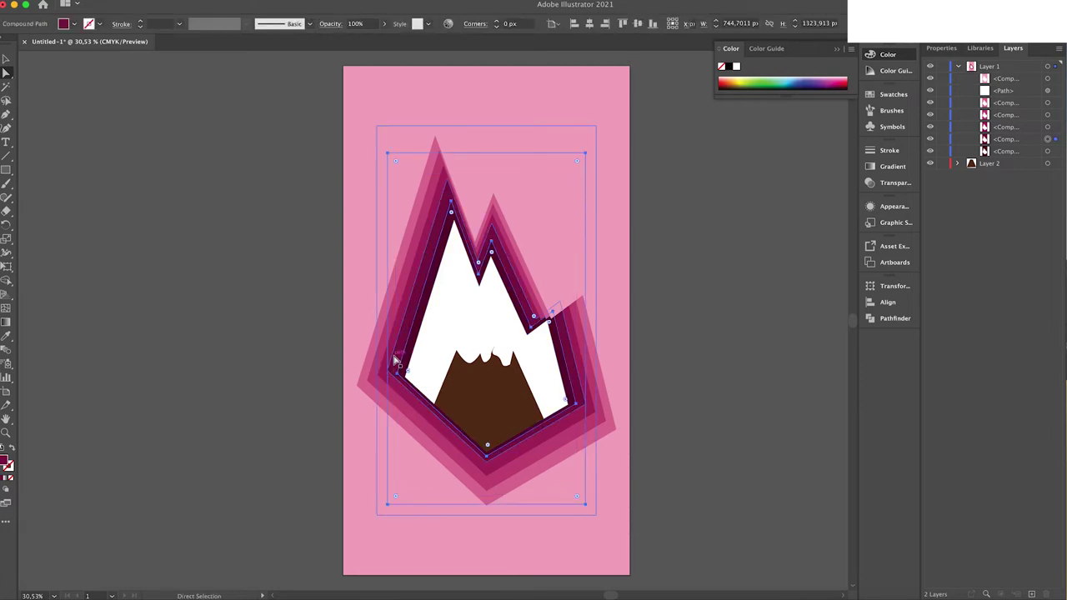
{"action": "left_click_drag", "start_coordinate": [386, 374], "coordinate": [394, 376]}
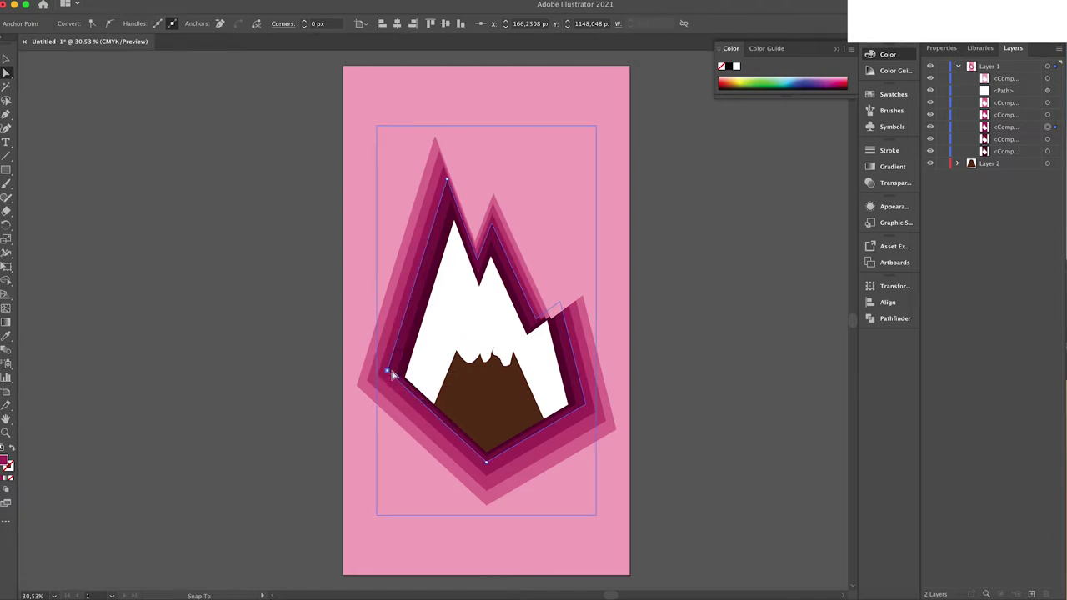
{"action": "left_click", "coordinate": [236, 384]}
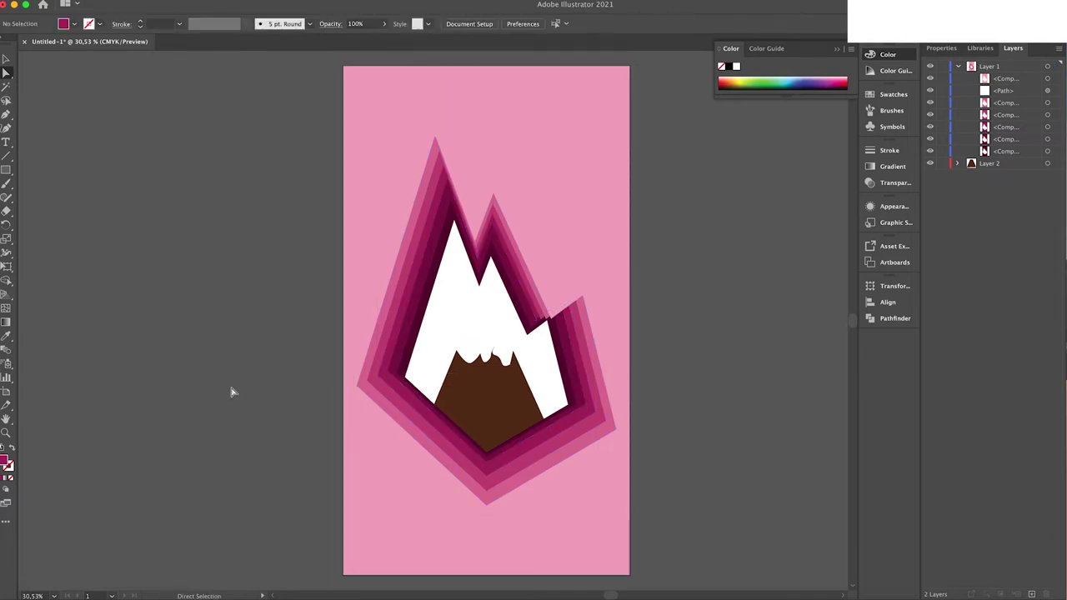
Nudge a right-side corner of the inner mountain outline so the rims sit evenly
{"action": "left_click", "coordinate": [586, 410]}
{"action": "left_click_drag", "start_coordinate": [584, 404], "coordinate": [586, 416]}
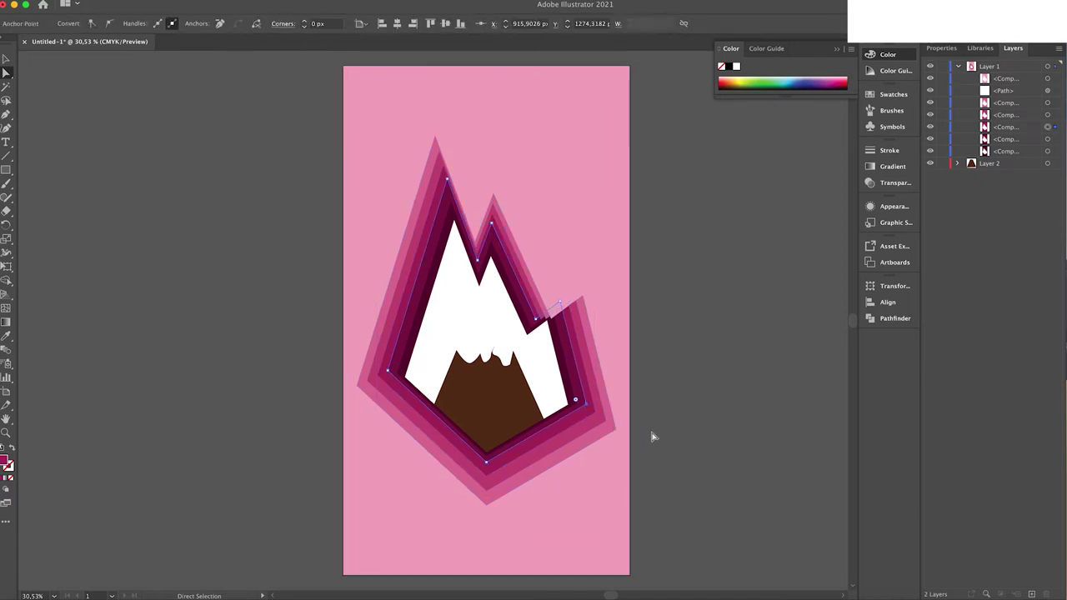
{"action": "left_click", "coordinate": [585, 417]}
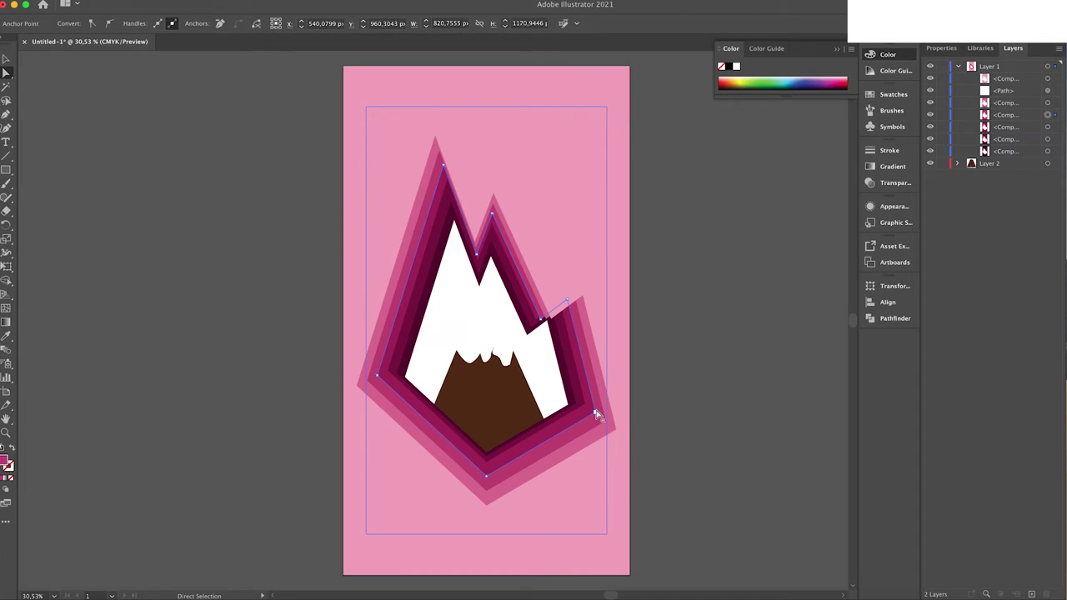
{"action": "left_click", "coordinate": [638, 434]}
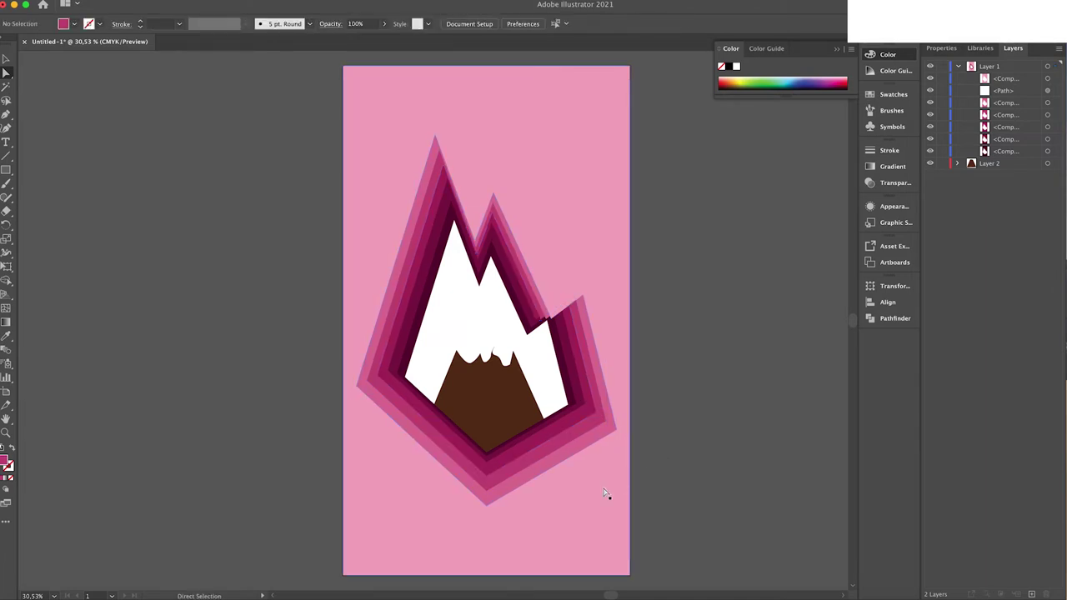
{"action": "key", "text": "v"}
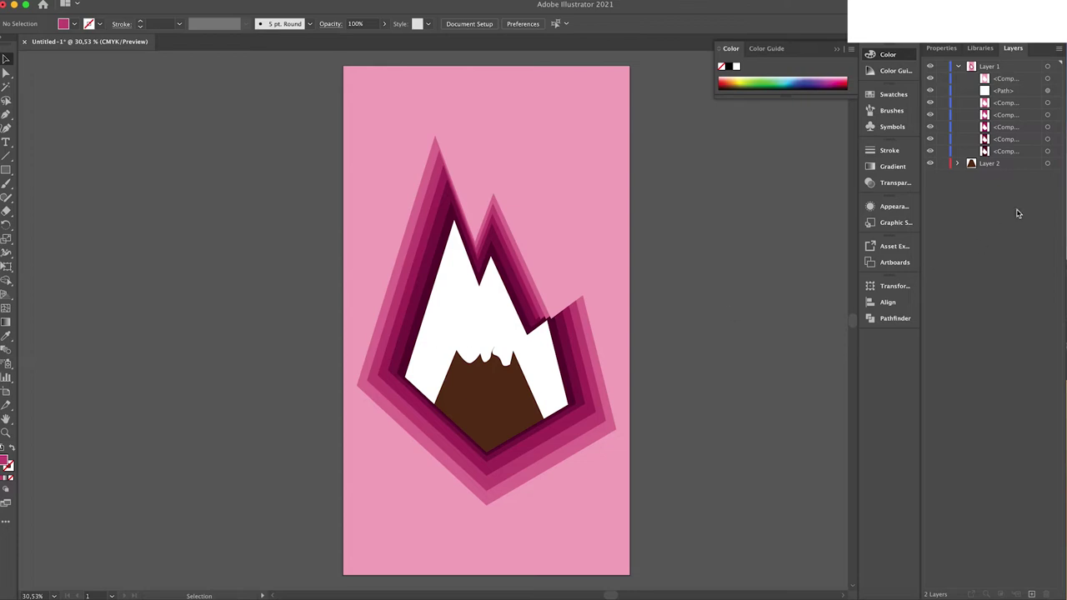
Add a new layer above Layer 2 and set the rectangle fill to dark maroon #47001D
{"action": "left_click", "coordinate": [1027, 165]}
{"action": "left_click", "coordinate": [1032, 593]}
{"action": "left_click", "coordinate": [5, 169]}
{"action": "double_click", "coordinate": [5, 462]}
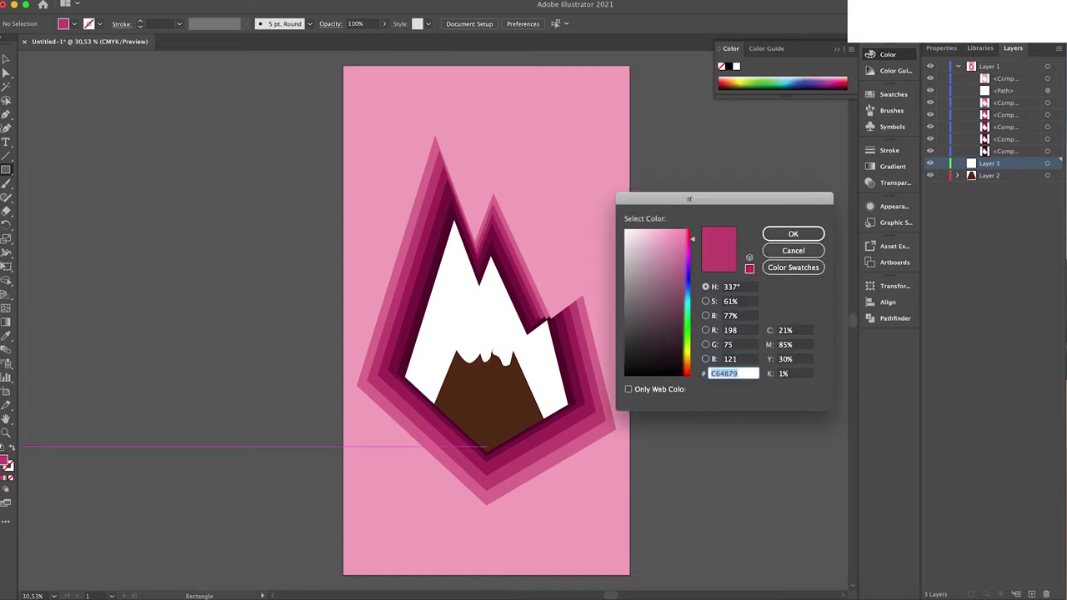
{"action": "type", "text": "560325"}
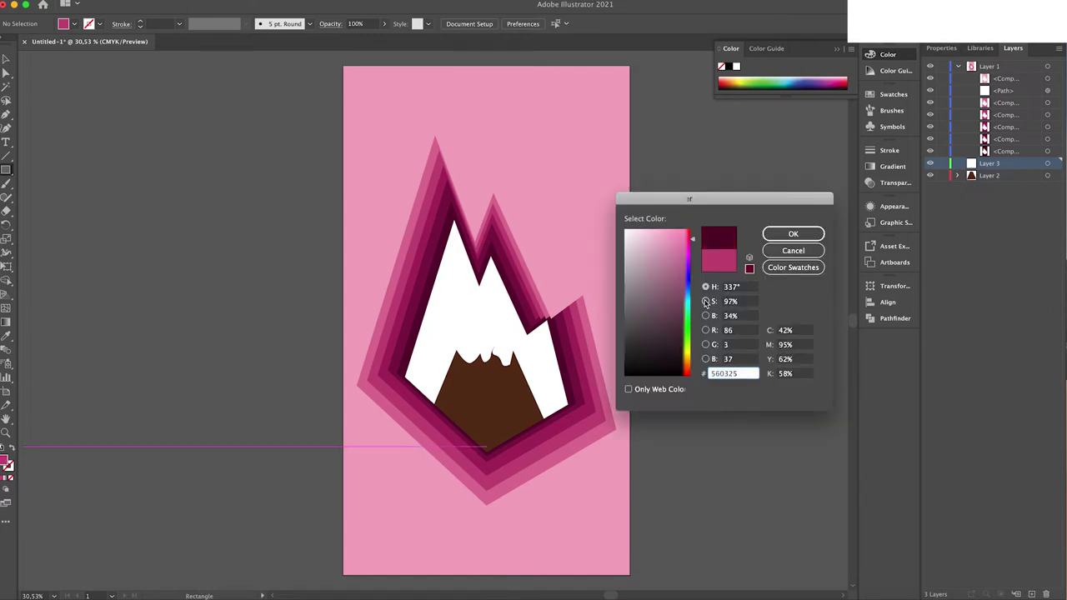
{"action": "left_click", "coordinate": [793, 234]}
Draw an artboard-sized maroon rectangle and move Layer 3 below Layer 2
{"action": "mouse_move", "coordinate": [344, 66]}
{"action": "left_mouse_down"}
{"action": "mouse_move", "coordinate": [606, 559]}
{"action": "mouse_move", "coordinate": [624, 568]}
{"action": "left_mouse_up"}
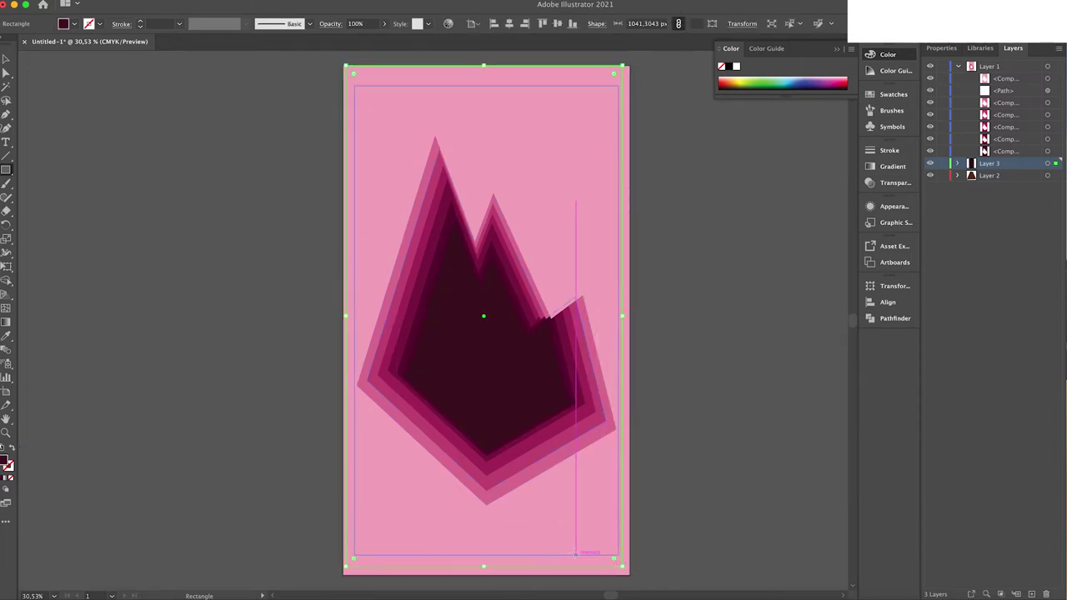
{"action": "key", "text": "v"}
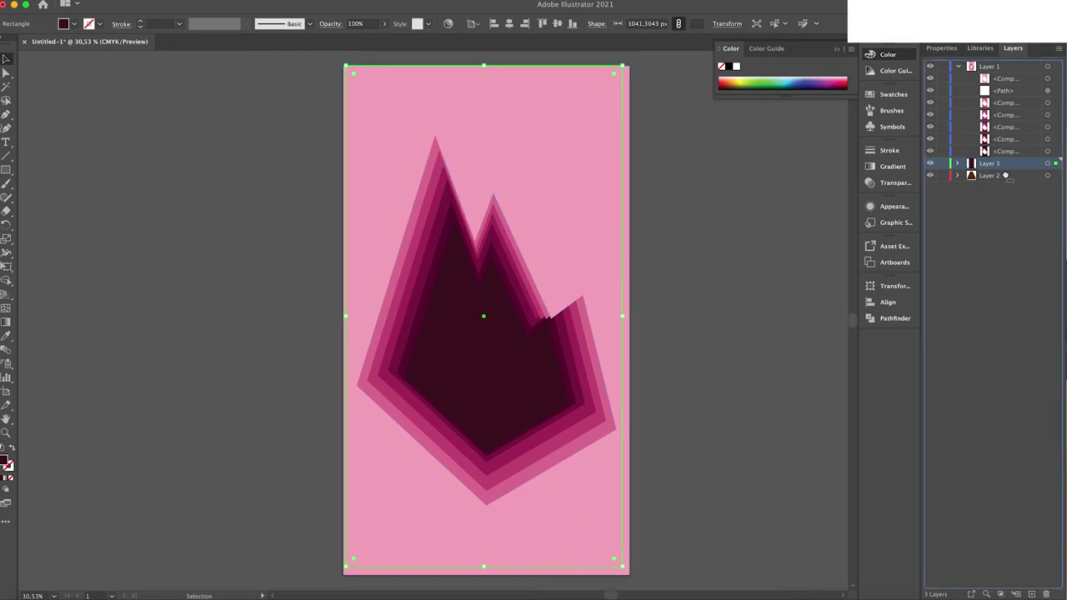
{"action": "left_click_drag", "start_coordinate": [1021, 178], "coordinate": [999, 190]}
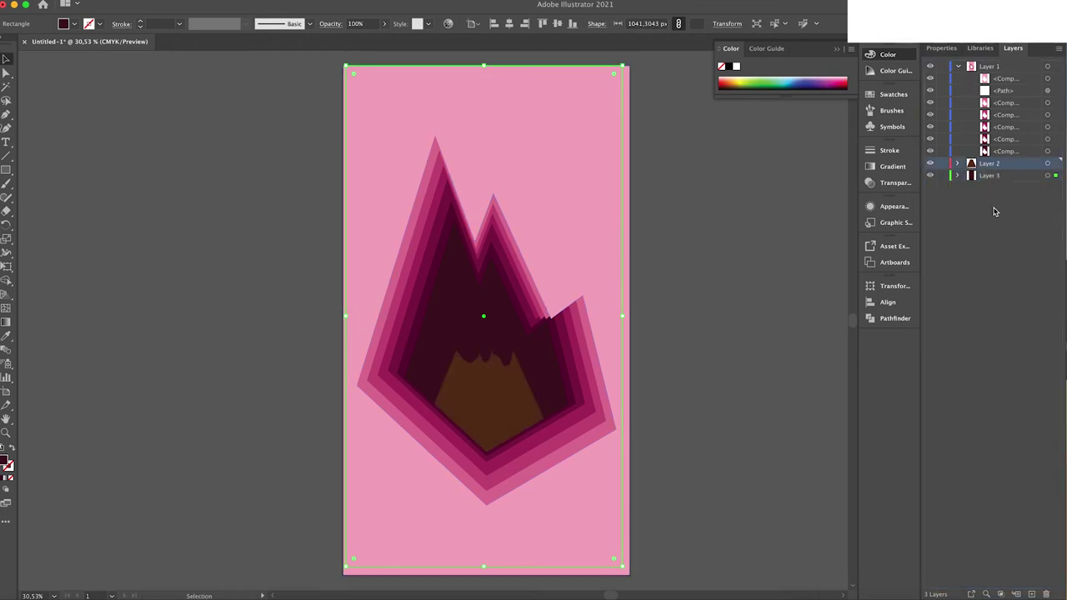
Recolour the volcano cone from dark brown to light terracotta orange #D8895D
{"action": "left_click", "coordinate": [474, 406]}
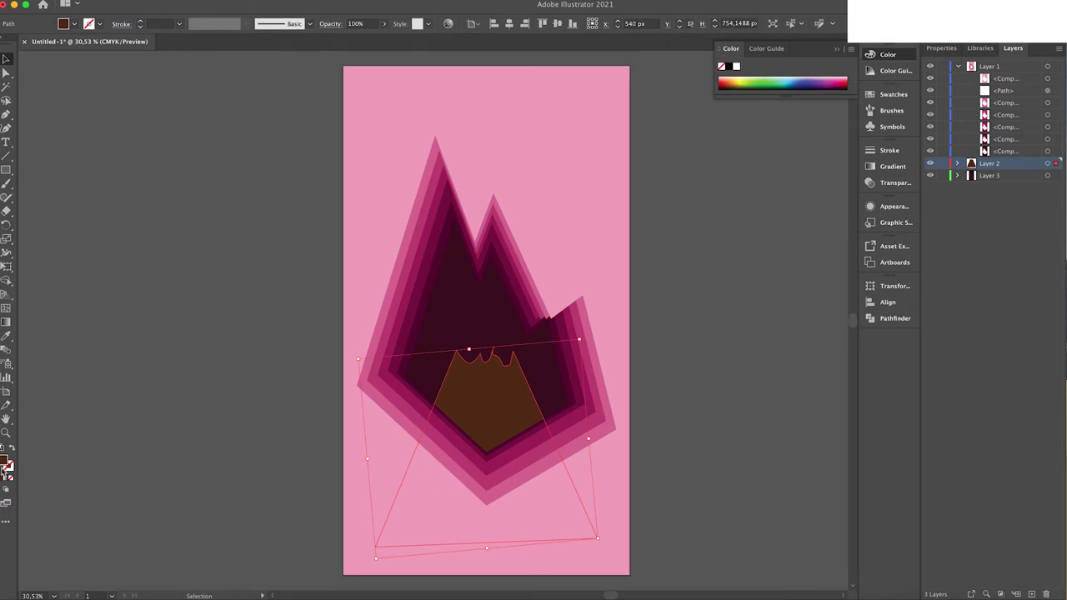
{"action": "double_click", "coordinate": [5, 464]}
{"action": "type", "text": "9B6A50"}
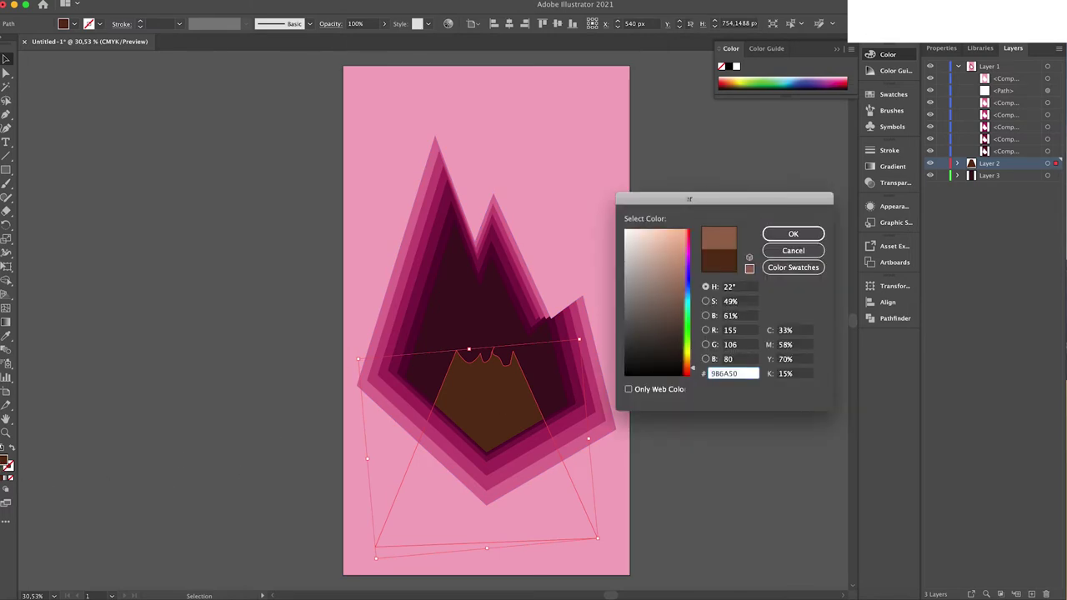
{"action": "type", "text": "C8825A"}
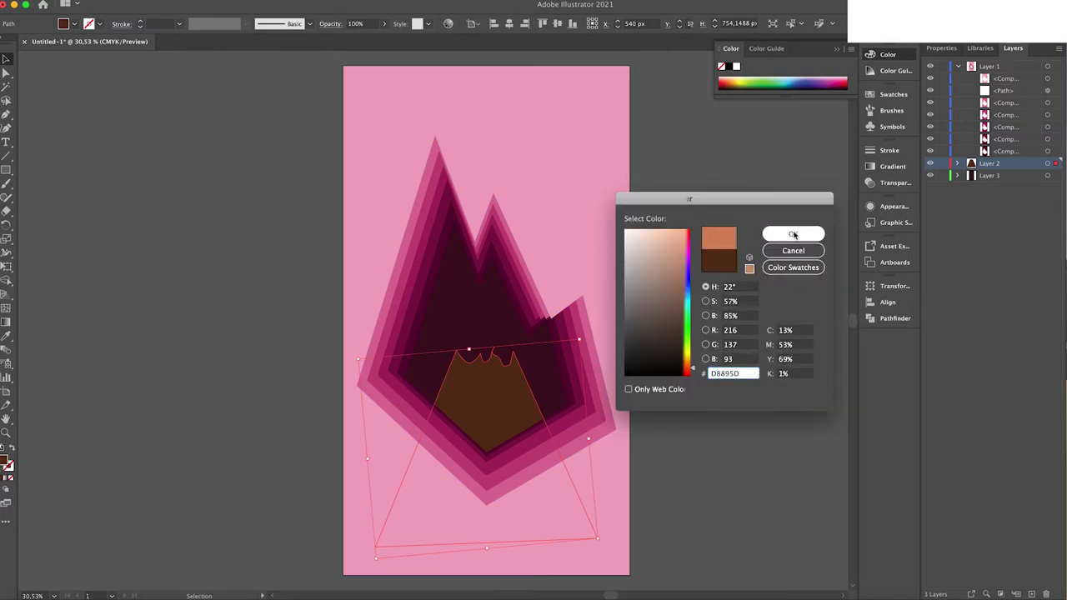
{"action": "left_click", "coordinate": [793, 234]}
{"action": "left_click", "coordinate": [751, 277]}
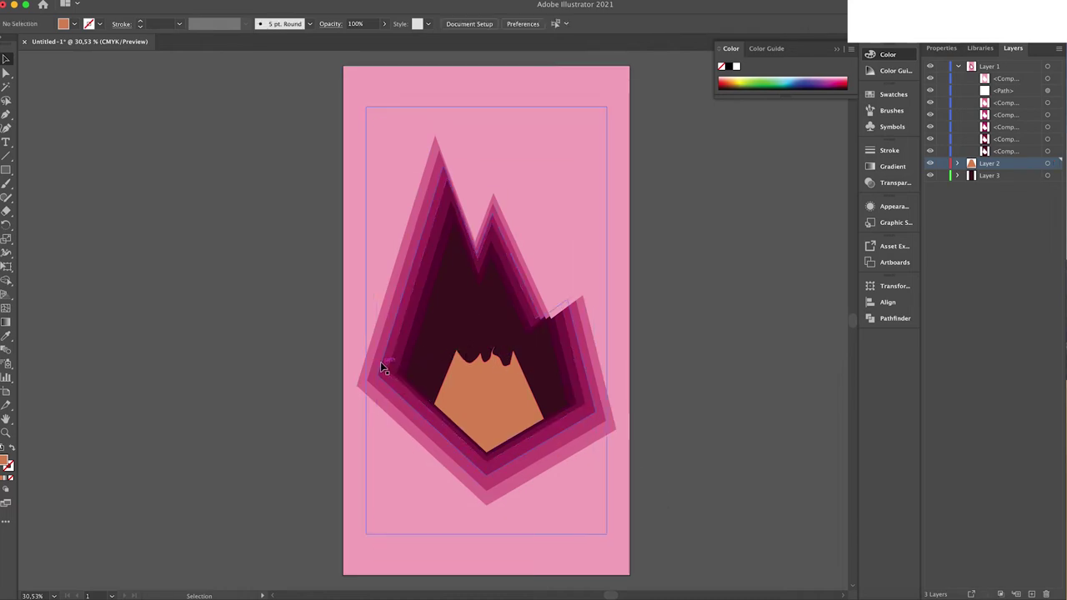
Set up the Paintbrush with a red-orange stroke colour
{"action": "key", "text": "b"}
{"action": "left_click_drag", "start_coordinate": [252, 296], "coordinate": [223, 338]}
{"action": "key", "text": "shift+x"}
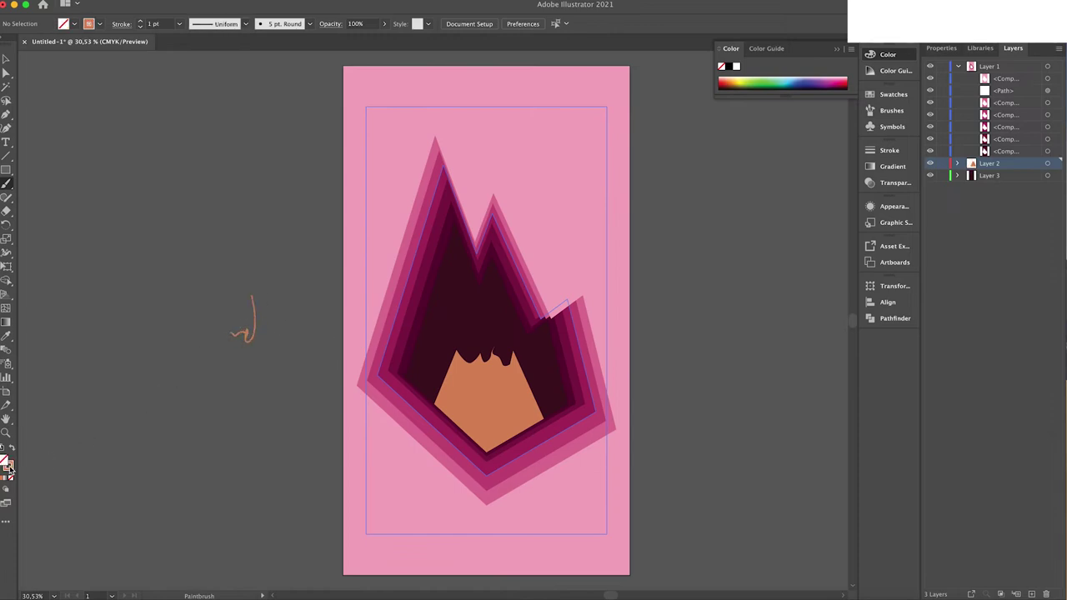
{"action": "double_click", "coordinate": [10, 470]}
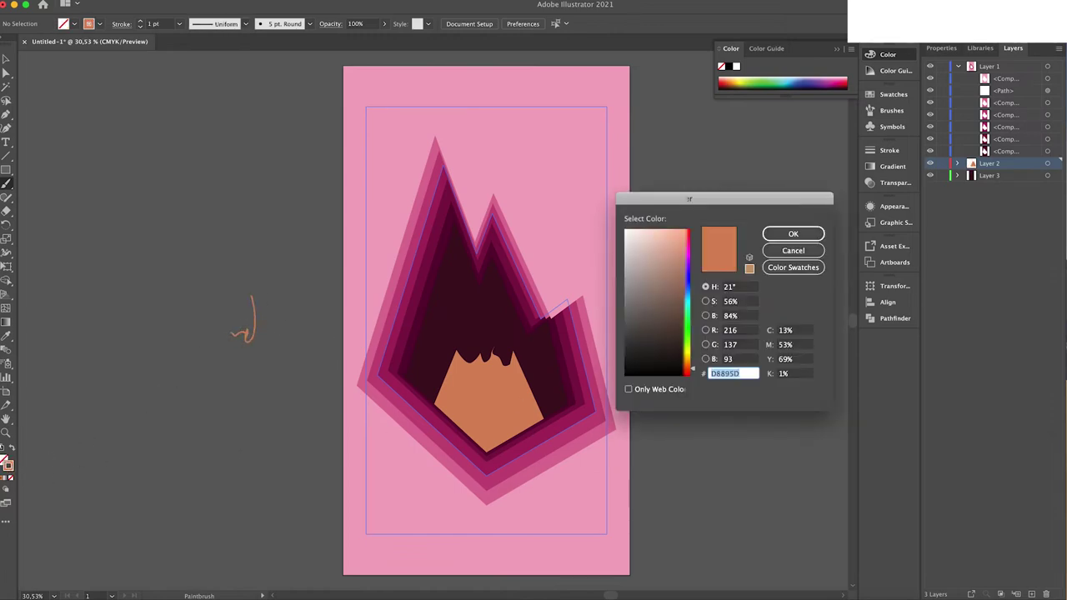
{"action": "left_click", "coordinate": [793, 234]}
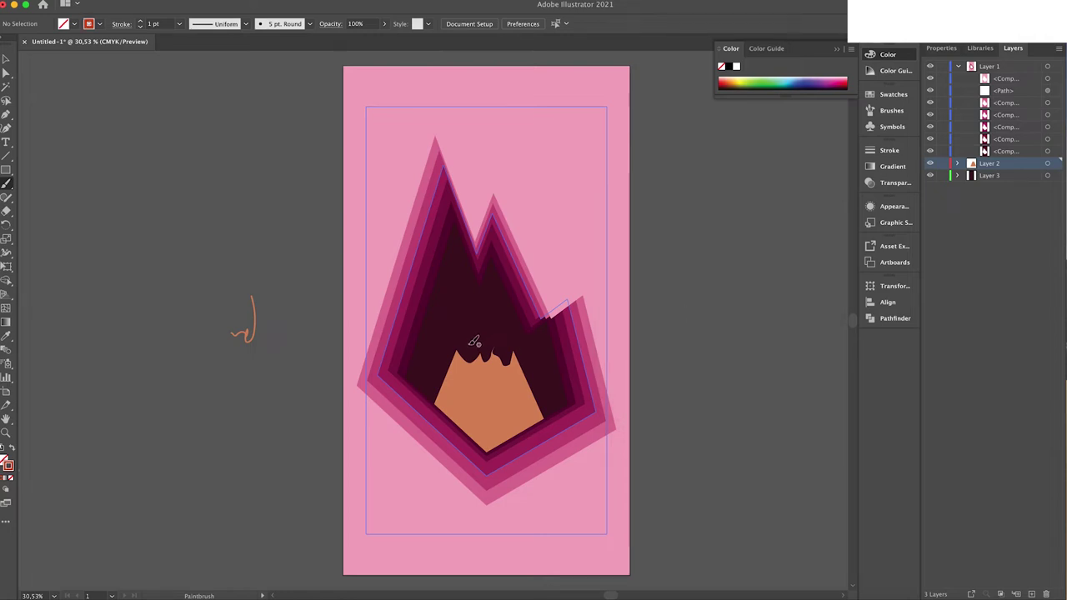
Paint red-orange lava splash strokes and droplets above the volcano's crater
{"action": "mouse_move", "coordinate": [469, 334]}
{"action": "left_mouse_down"}
{"action": "mouse_move", "coordinate": [474, 316]}
{"action": "mouse_move", "coordinate": [467, 338]}
{"action": "left_mouse_up"}
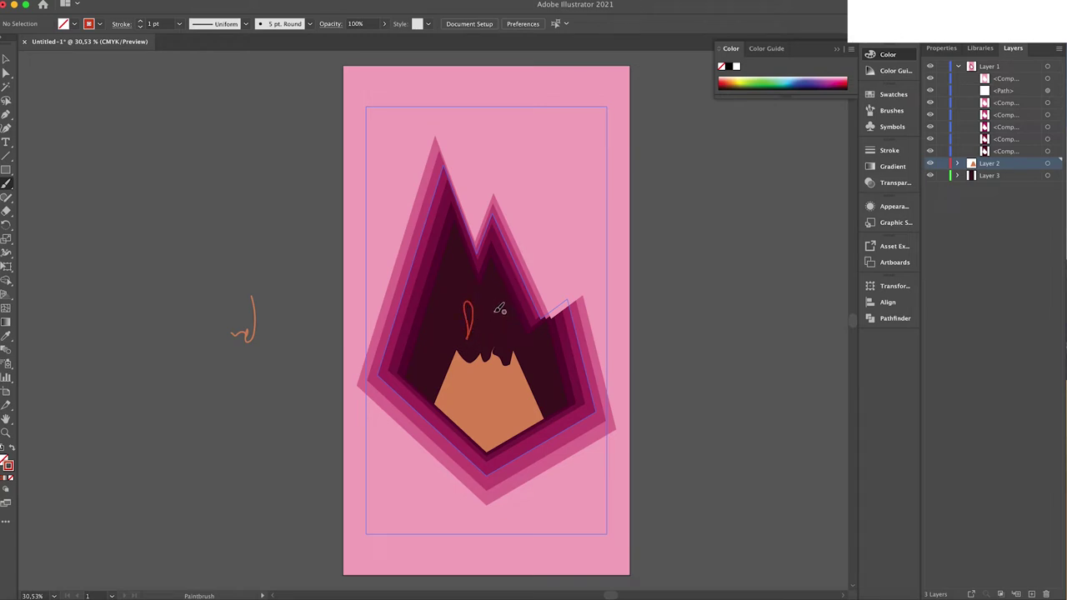
{"action": "mouse_move", "coordinate": [500, 296]}
{"action": "left_mouse_down"}
{"action": "mouse_move", "coordinate": [499, 277]}
{"action": "mouse_move", "coordinate": [501, 301]}
{"action": "left_mouse_up"}
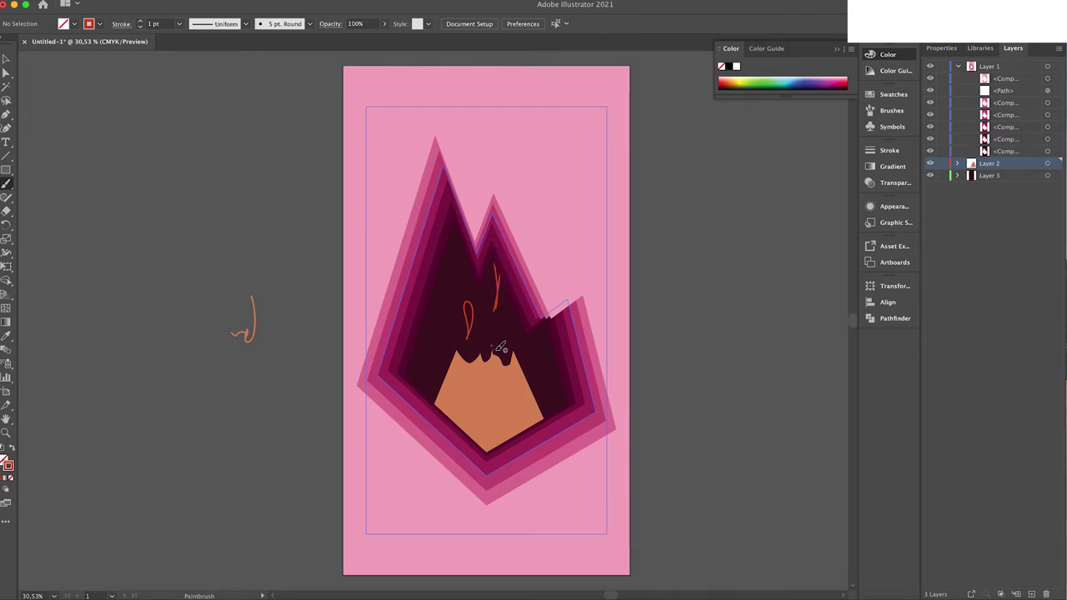
{"action": "key", "text": "ctrl+z"}
{"action": "mouse_move", "coordinate": [491, 305]}
{"action": "left_mouse_down"}
{"action": "mouse_move", "coordinate": [499, 265]}
{"action": "mouse_move", "coordinate": [492, 305]}
{"action": "mouse_move", "coordinate": [541, 328]}
{"action": "mouse_move", "coordinate": [548, 344]}
{"action": "mouse_move", "coordinate": [538, 332]}
{"action": "left_mouse_up"}
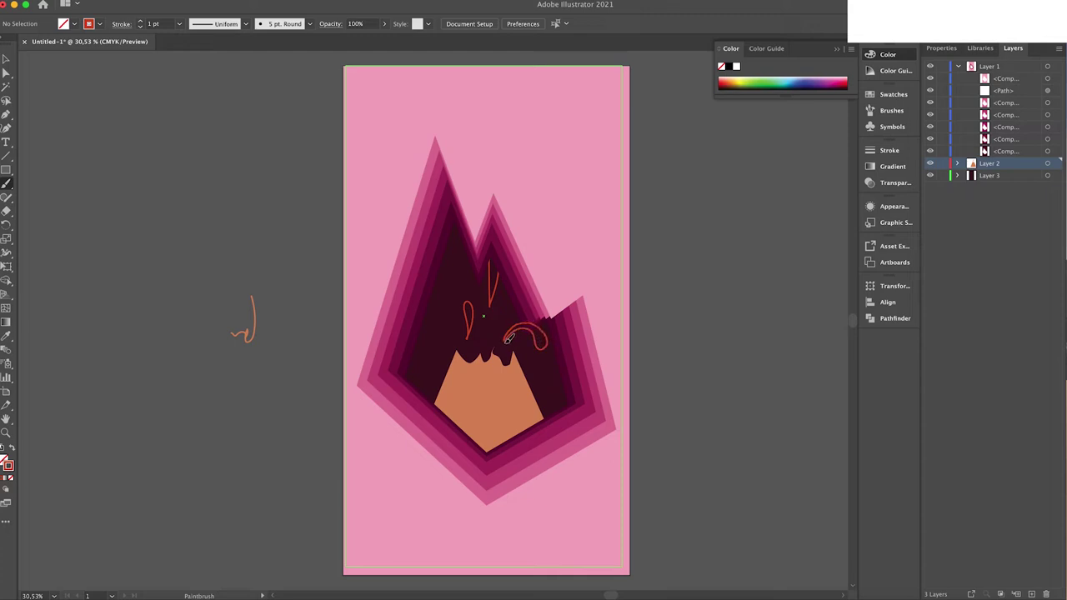
{"action": "left_click_drag", "start_coordinate": [511, 330], "coordinate": [505, 342]}
{"action": "left_click_drag", "start_coordinate": [444, 289], "coordinate": [450, 299]}
{"action": "mouse_move", "coordinate": [450, 320]}
{"action": "left_mouse_down"}
{"action": "mouse_move", "coordinate": [425, 288]}
{"action": "mouse_move", "coordinate": [435, 310]}
{"action": "left_mouse_up"}
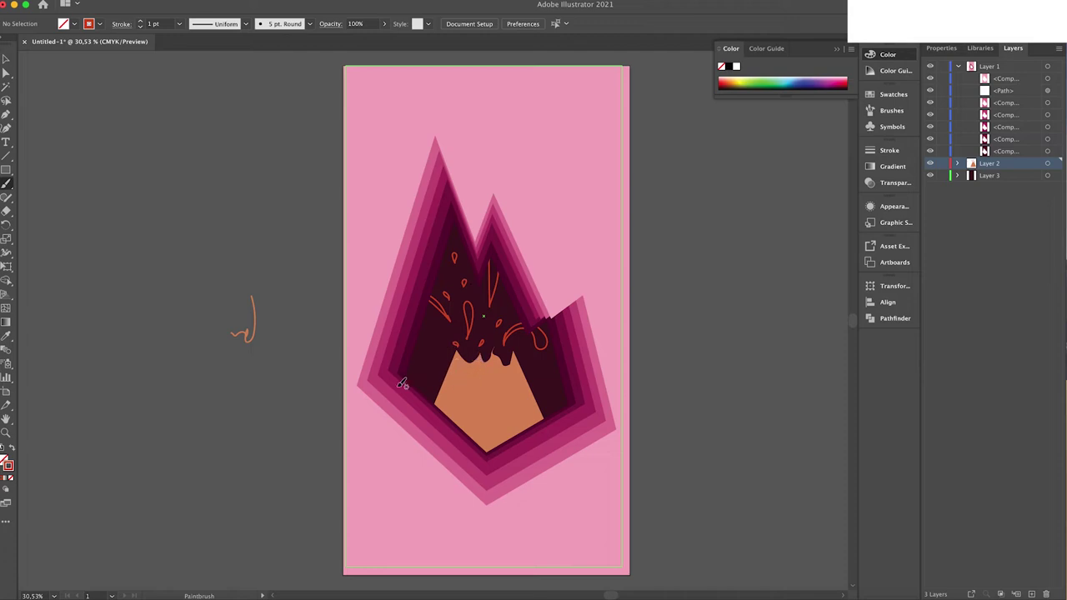
{"action": "key", "text": "v"}
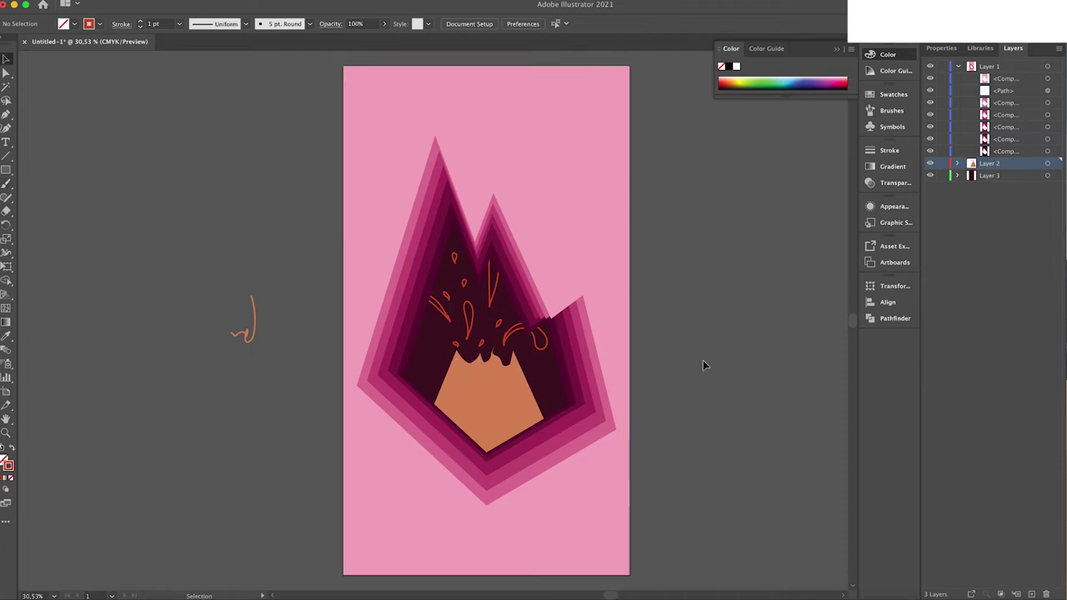
{"action": "left_click", "coordinate": [957, 165]}
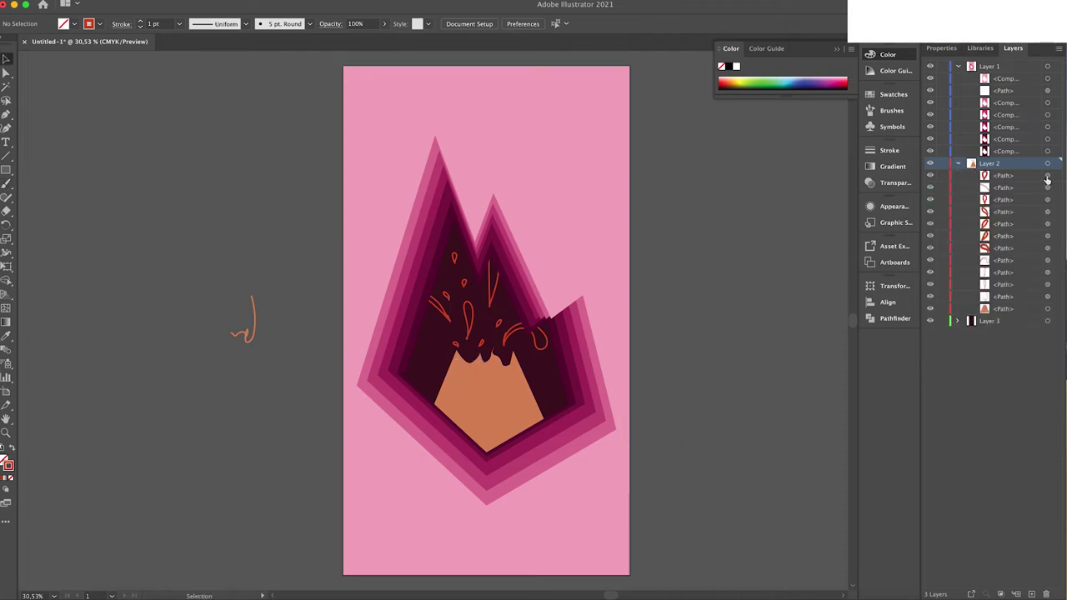
Select all ten splash paths in Layer 2, group them, and move the group into Layer 1
{"action": "left_click", "coordinate": [1048, 176]}
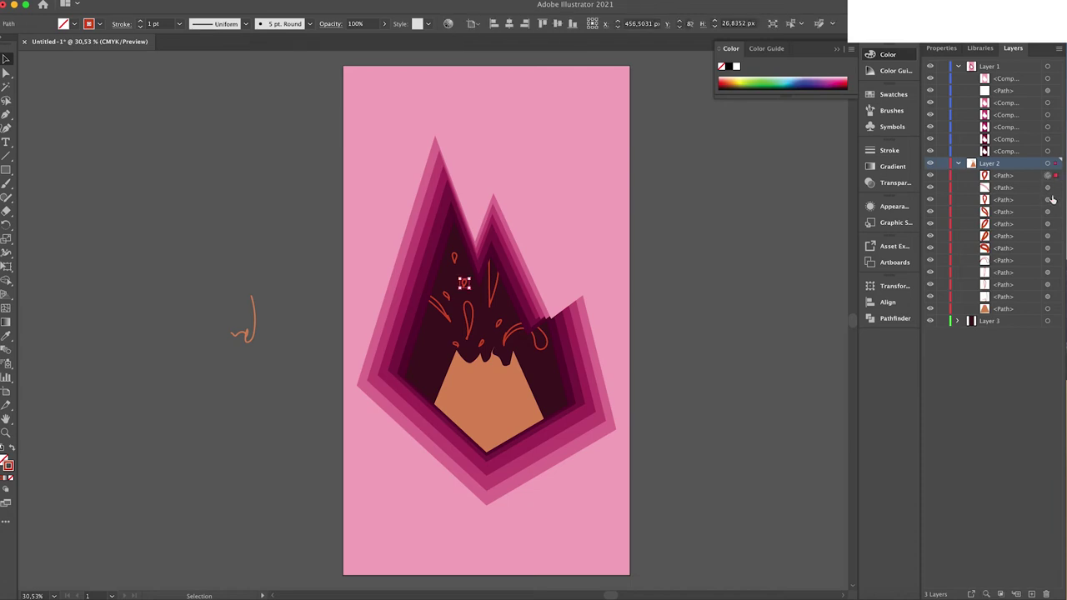
{"action": "left_click", "coordinate": [1048, 187], "text": "shift"}
{"action": "left_click", "coordinate": [1048, 200], "text": "shift"}
{"action": "left_click", "coordinate": [1048, 212], "text": "shift"}
{"action": "left_click", "coordinate": [1048, 224], "text": "shift"}
{"action": "left_click", "coordinate": [1048, 236], "text": "shift"}
{"action": "left_click", "coordinate": [1048, 248], "text": "shift"}
{"action": "left_click", "coordinate": [1048, 260], "text": "shift"}
{"action": "left_click", "coordinate": [1048, 273], "text": "shift"}
{"action": "left_click", "coordinate": [1048, 284], "text": "shift"}
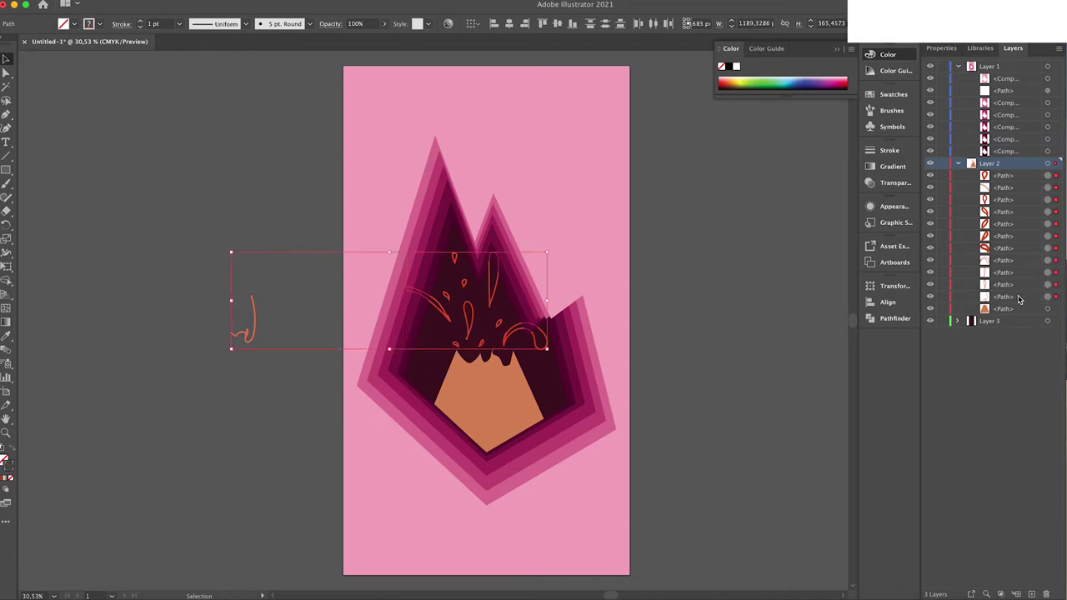
{"action": "key", "text": "ctrl+g"}
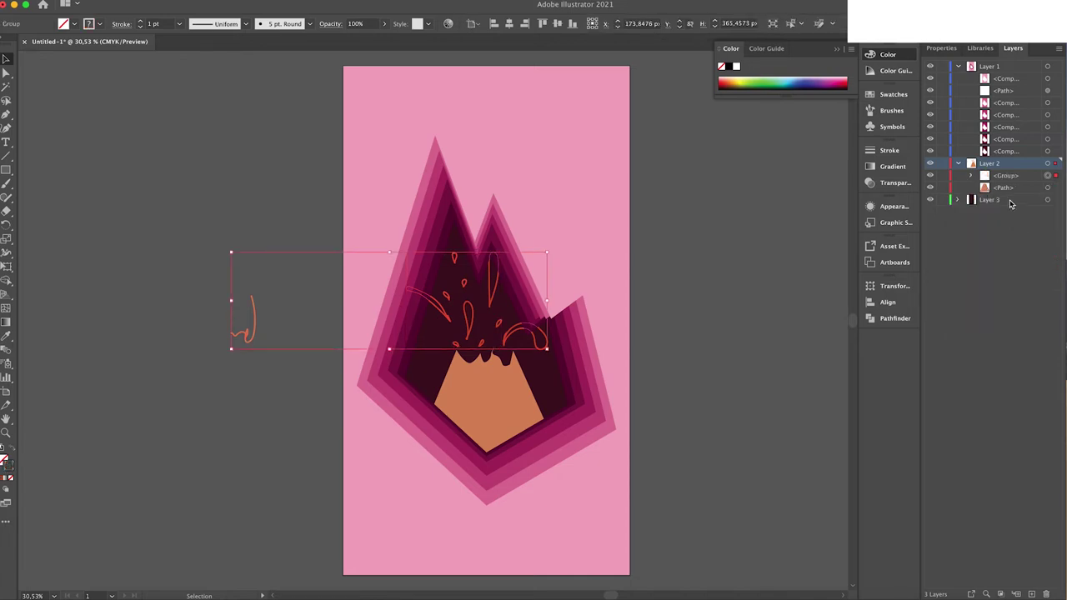
{"action": "mouse_move", "coordinate": [1015, 179]}
{"action": "left_mouse_down"}
{"action": "mouse_move", "coordinate": [1004, 135]}
{"action": "mouse_move", "coordinate": [994, 161]}
{"action": "left_mouse_up"}
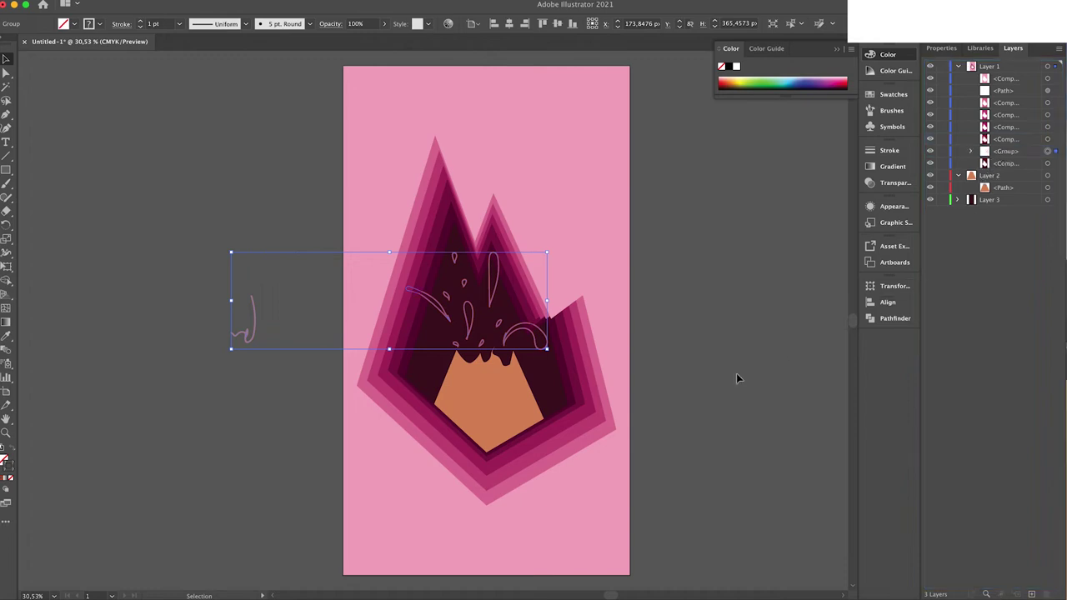
Delete the stray test squiggle beside the artboard and move the splash group to Layer 1's bottom
{"action": "left_click", "coordinate": [172, 320]}
{"action": "left_click", "coordinate": [249, 335]}
{"action": "key", "text": "a"}
{"action": "left_click", "coordinate": [250, 332]}
{"action": "key", "text": "Delete"}
{"action": "key", "text": "v"}
{"action": "left_click", "coordinate": [1048, 152]}
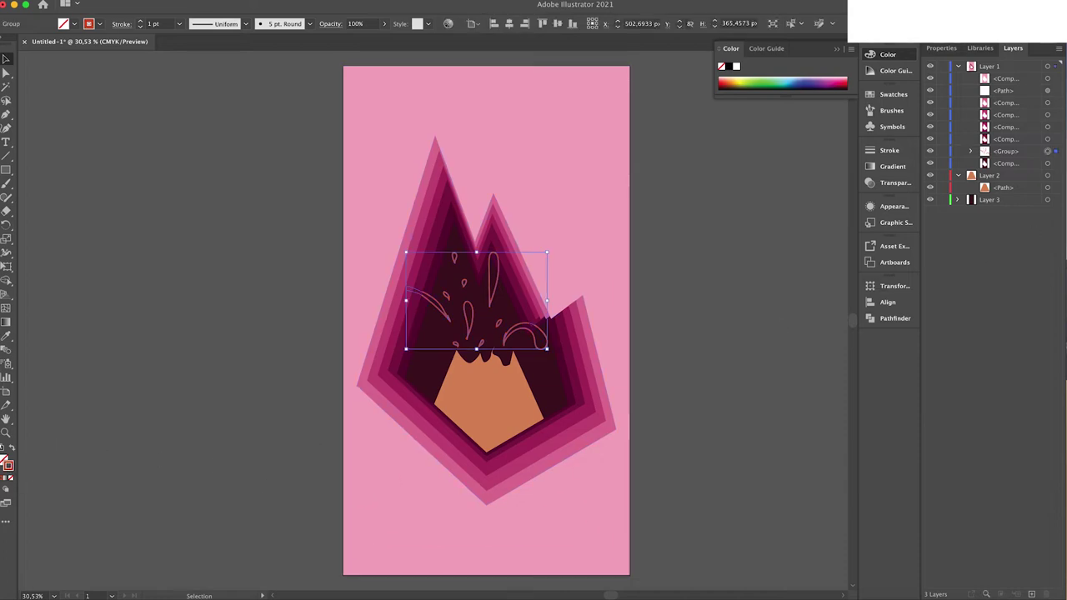
{"action": "left_click_drag", "start_coordinate": [1006, 157], "coordinate": [1001, 177]}
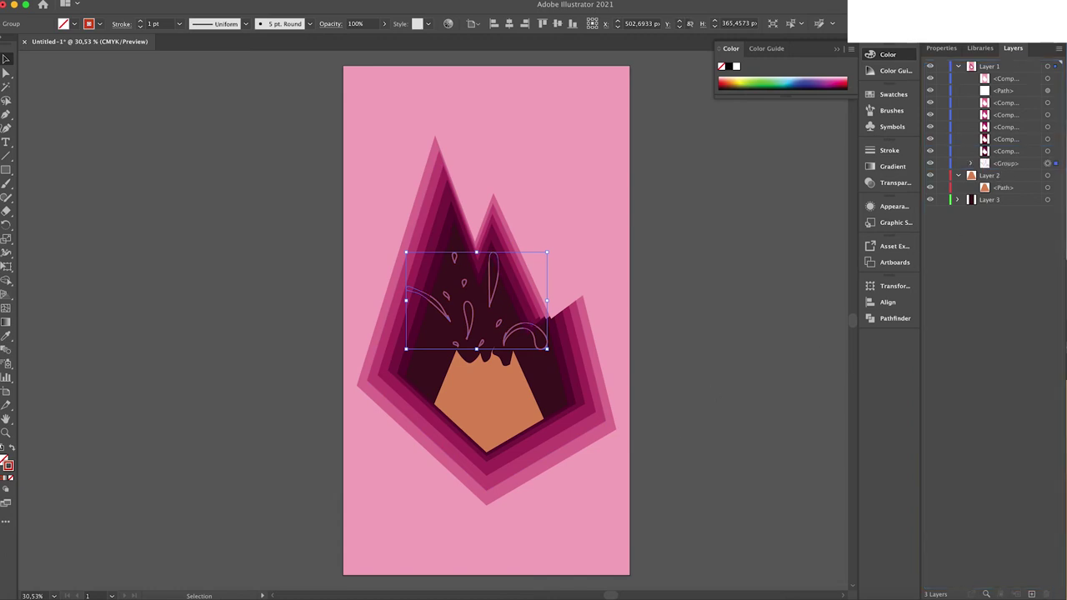
Remove the splash outline, apply the red gradient preset, and delete its extra stops
{"action": "left_click", "coordinate": [12, 448]}
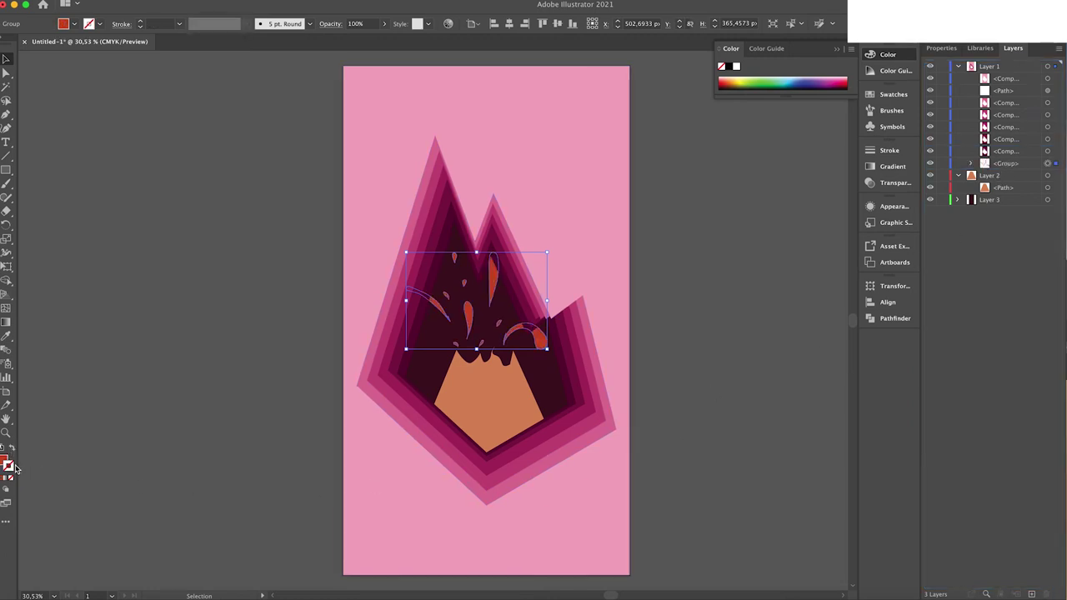
{"action": "left_click", "coordinate": [6, 479]}
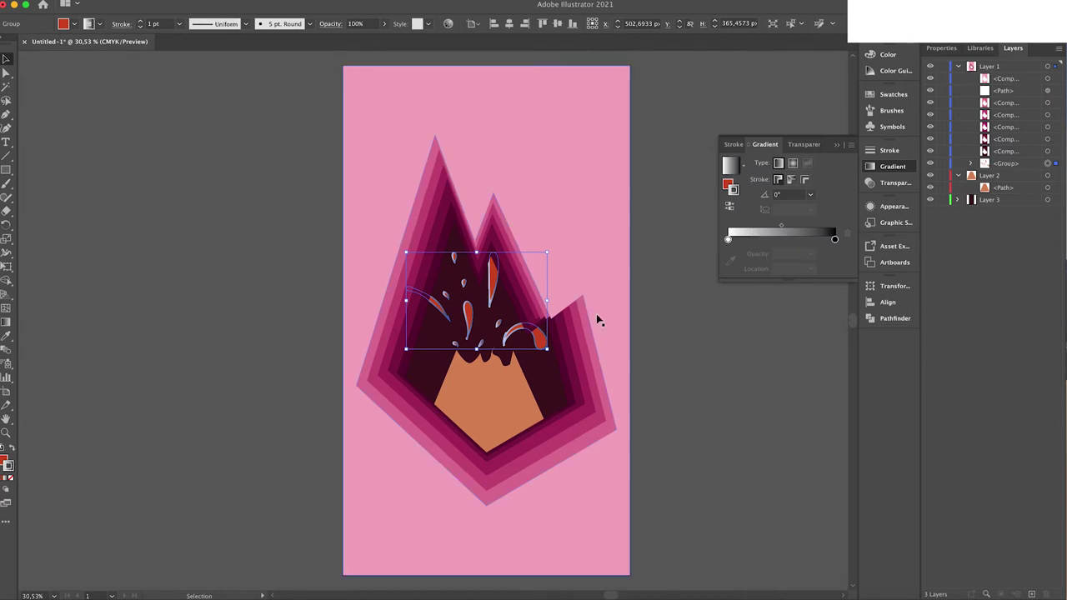
{"action": "left_click", "coordinate": [153, 492]}
{"action": "key", "text": "ctrl+z"}
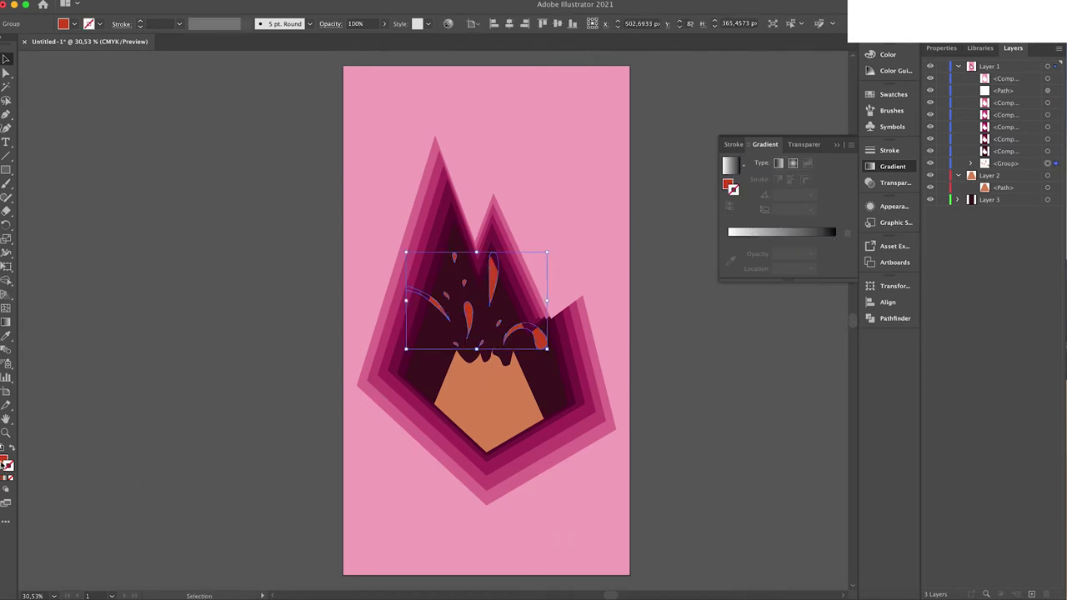
{"action": "left_click", "coordinate": [4, 479]}
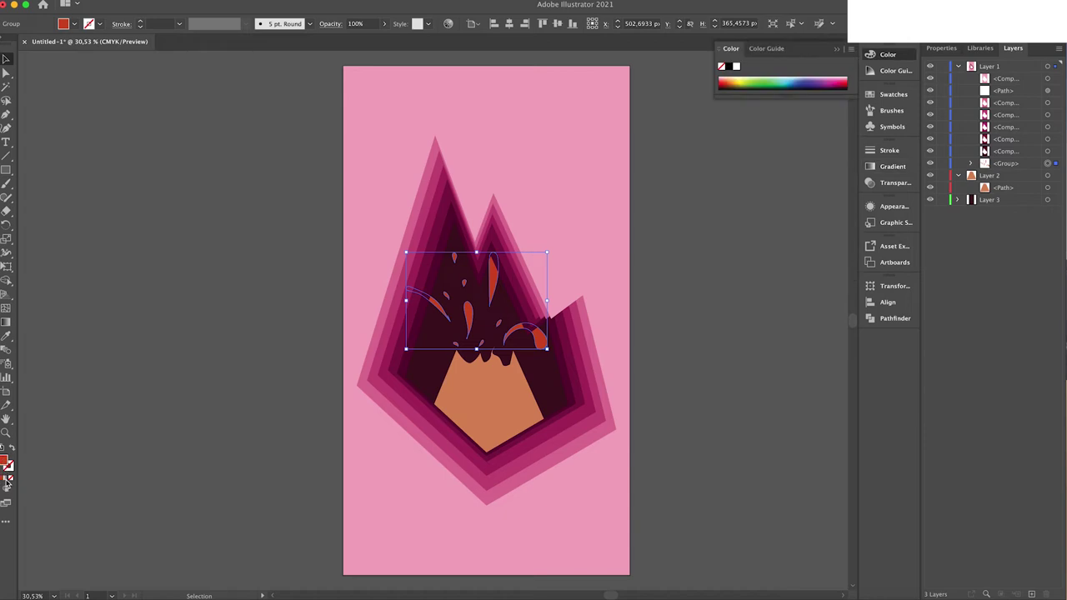
{"action": "left_click", "coordinate": [10, 479]}
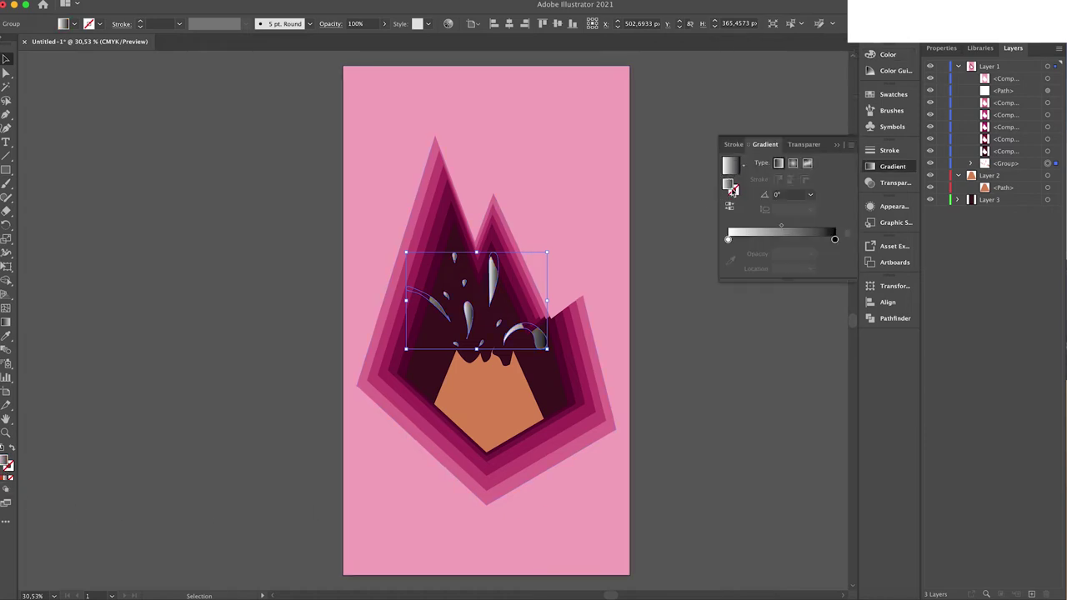
{"action": "left_click", "coordinate": [737, 170]}
{"action": "left_click", "coordinate": [697, 206]}
{"action": "left_click_drag", "start_coordinate": [800, 239], "coordinate": [819, 257]}
{"action": "left_click_drag", "start_coordinate": [758, 239], "coordinate": [727, 253]}
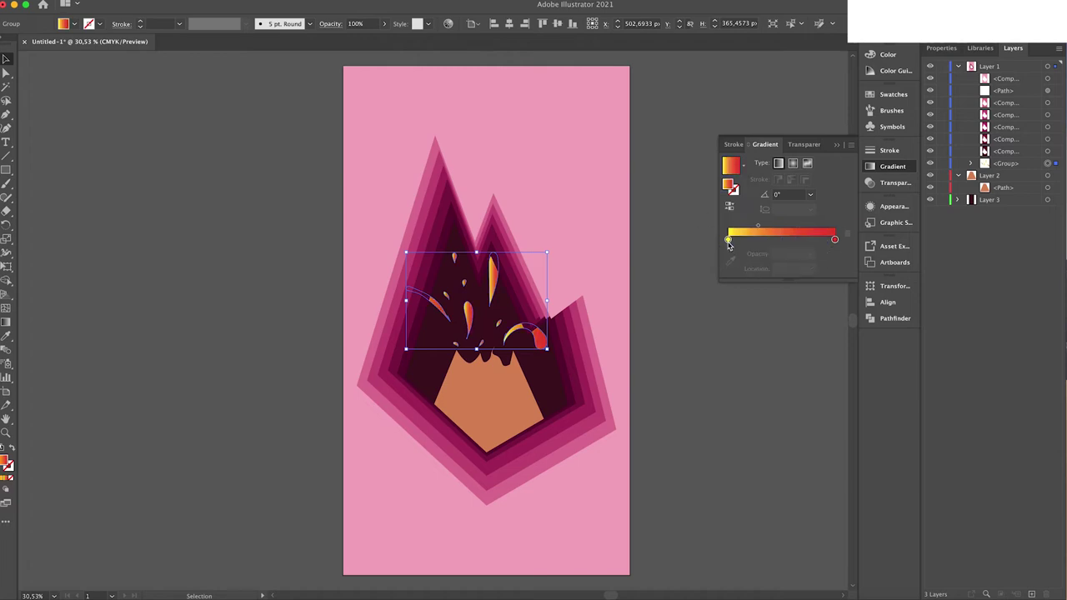
Set the gradient's left stop to dark red and right stop to crimson pink
{"action": "double_click", "coordinate": [728, 240]}
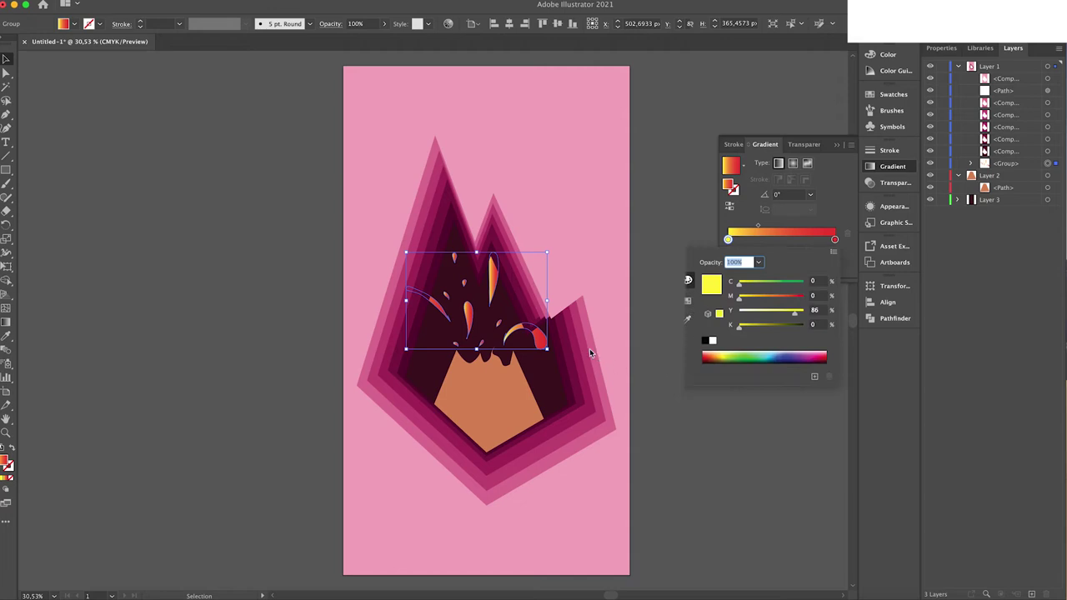
{"action": "left_click_drag", "start_coordinate": [822, 356], "coordinate": [827, 357]}
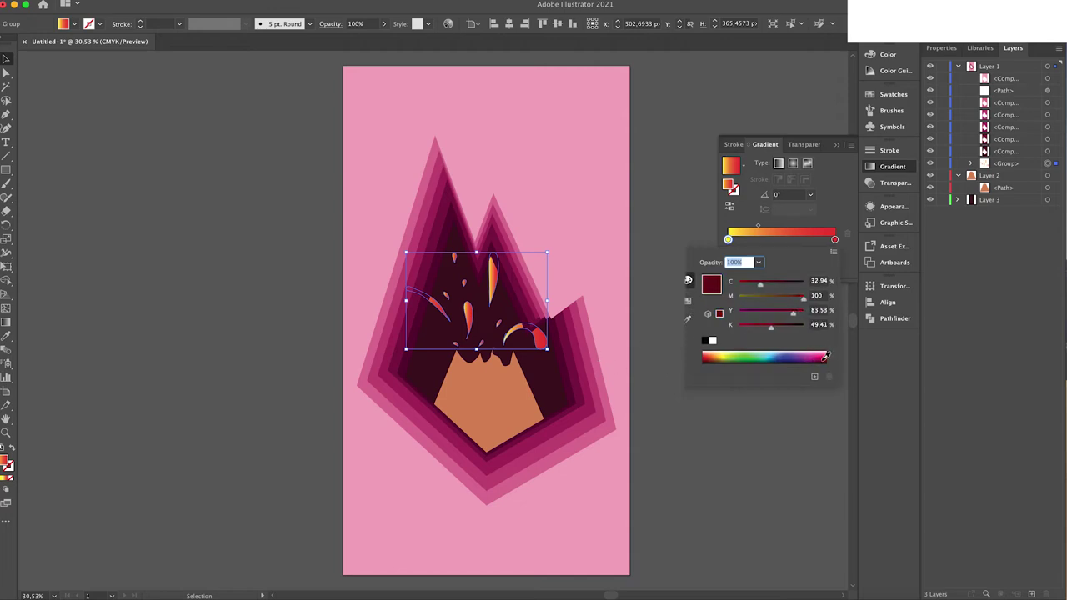
{"action": "left_click", "coordinate": [837, 251]}
{"action": "double_click", "coordinate": [834, 240]}
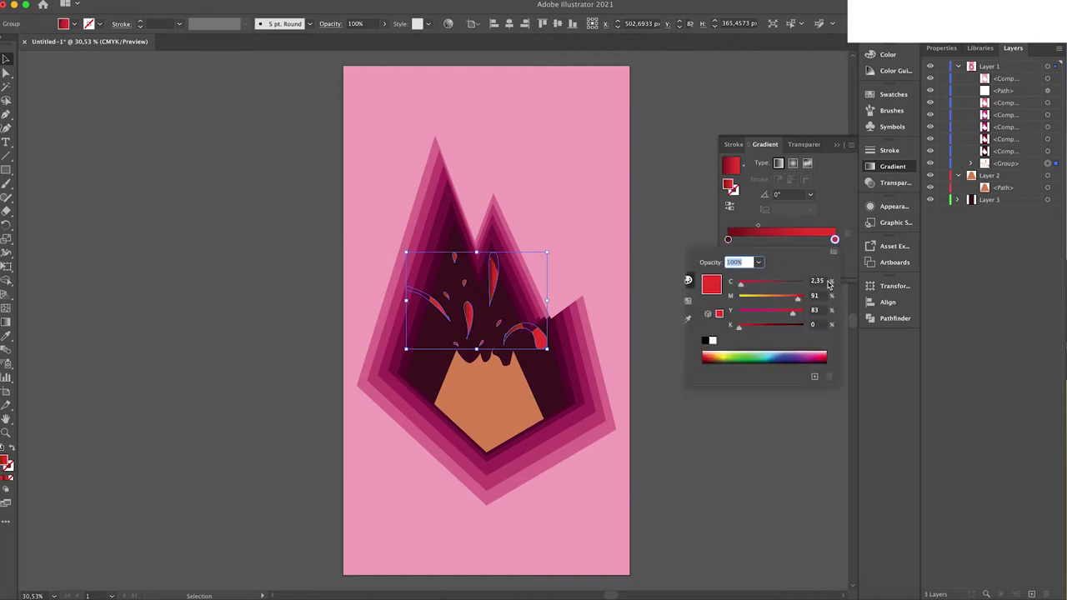
{"action": "left_click_drag", "start_coordinate": [824, 356], "coordinate": [826, 353]}
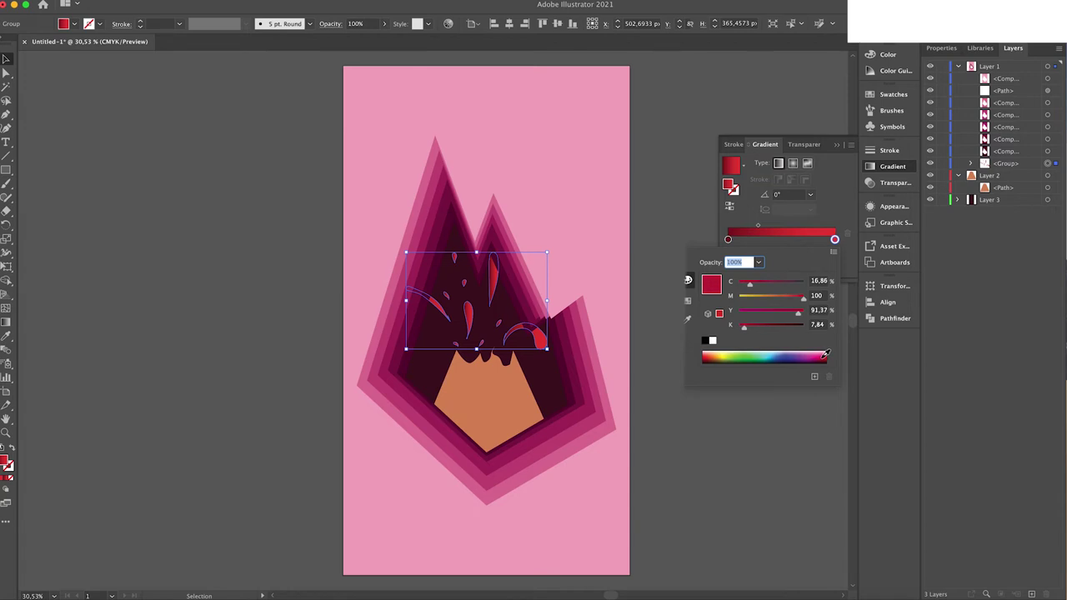
{"action": "left_click", "coordinate": [826, 354]}
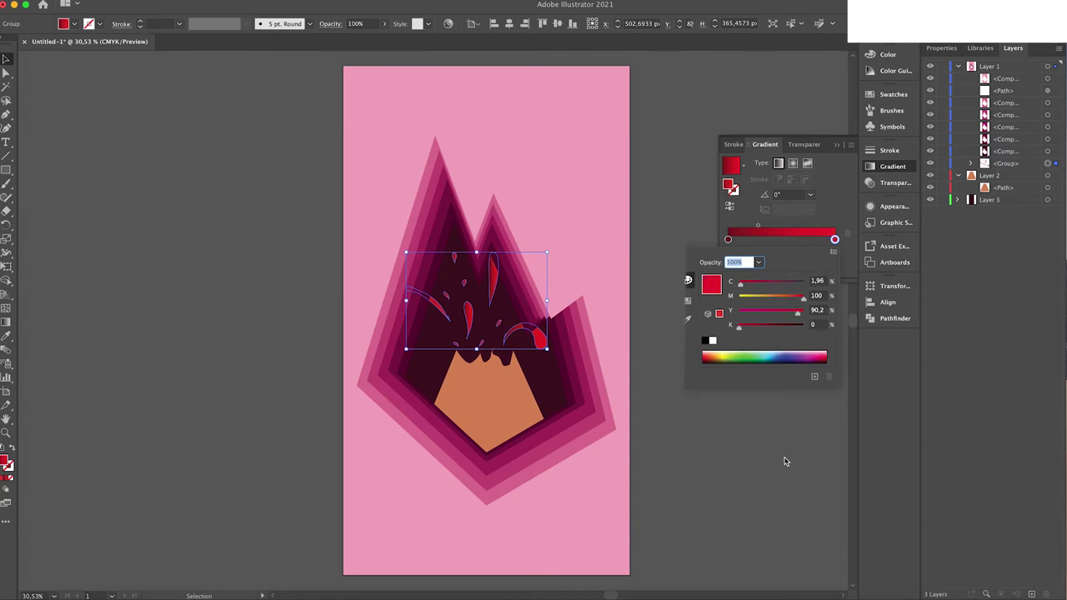
{"action": "left_click_drag", "start_coordinate": [827, 351], "coordinate": [827, 352]}
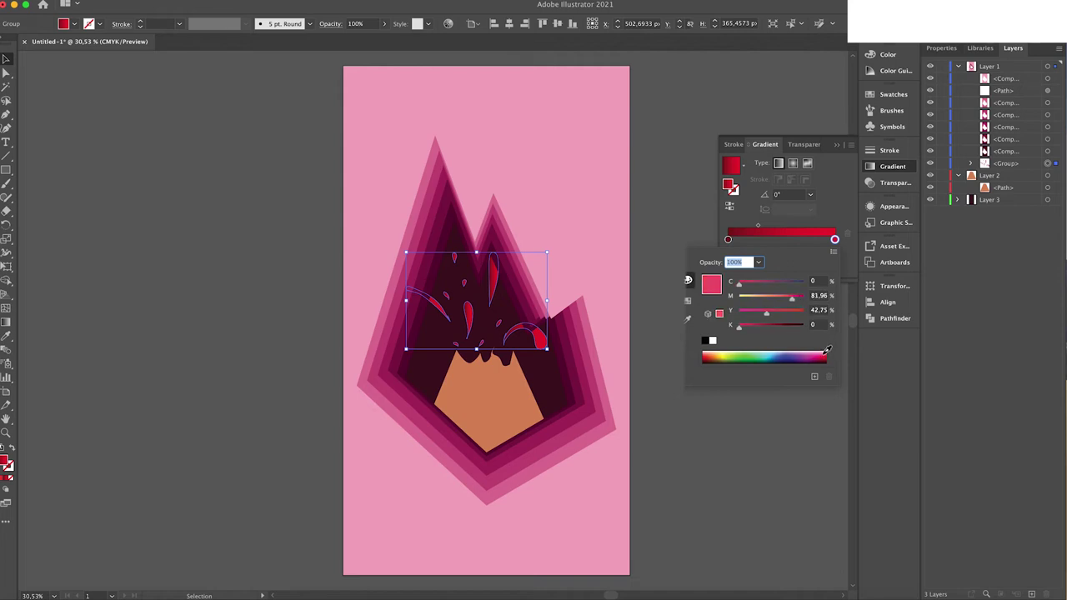
{"action": "left_click", "coordinate": [827, 354]}
{"action": "left_click", "coordinate": [775, 477]}
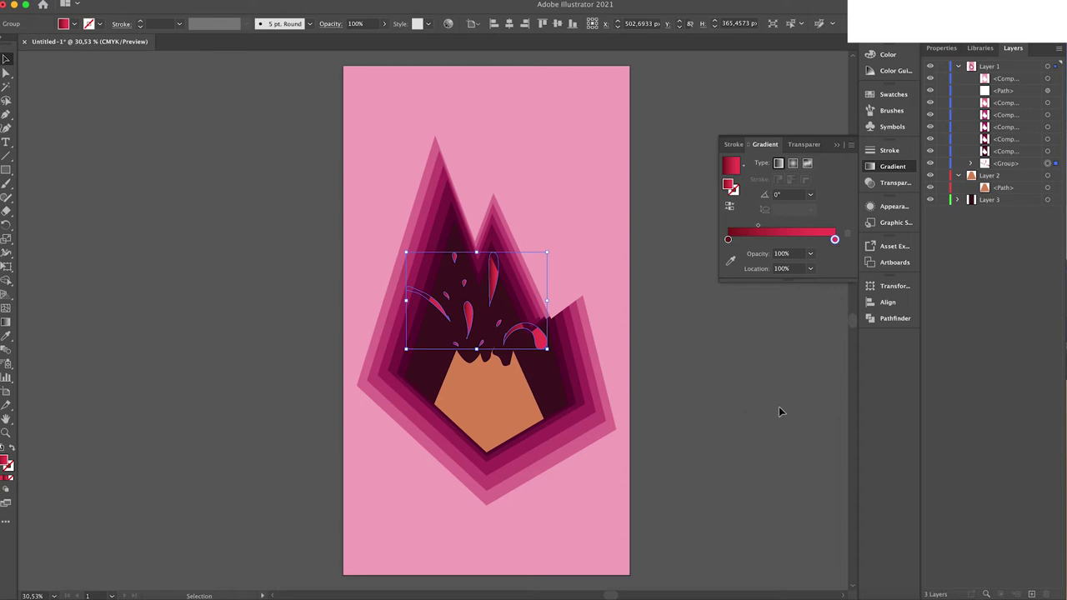
{"action": "left_click", "coordinate": [837, 144]}
Fill the volcano cone with a dark brownish-red to orange gradient, dark stop at 25.8%
{"action": "left_click", "coordinate": [508, 503]}
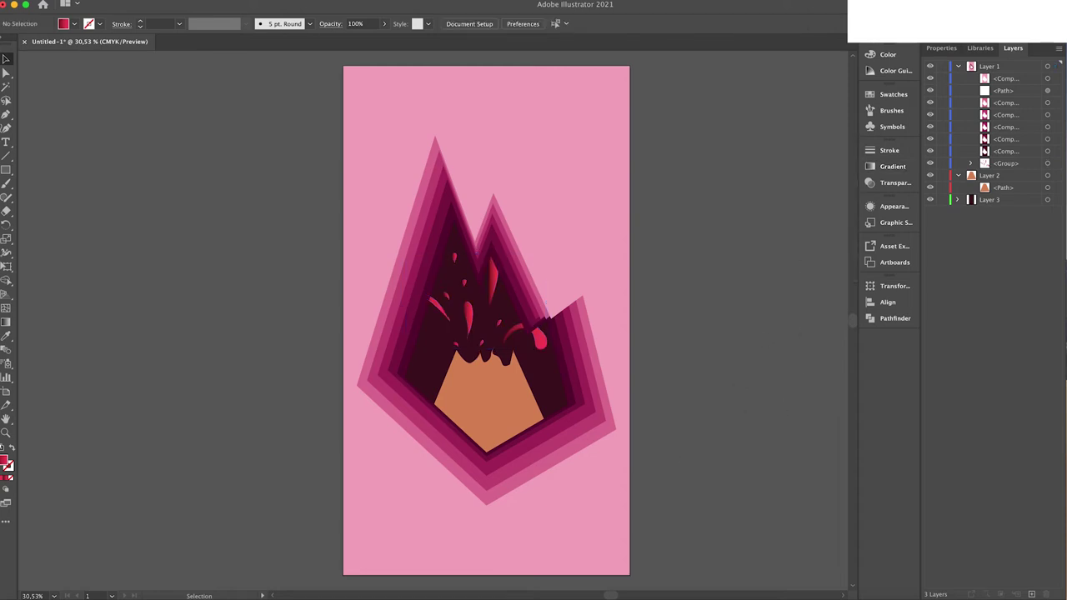
{"action": "left_click", "coordinate": [478, 411]}
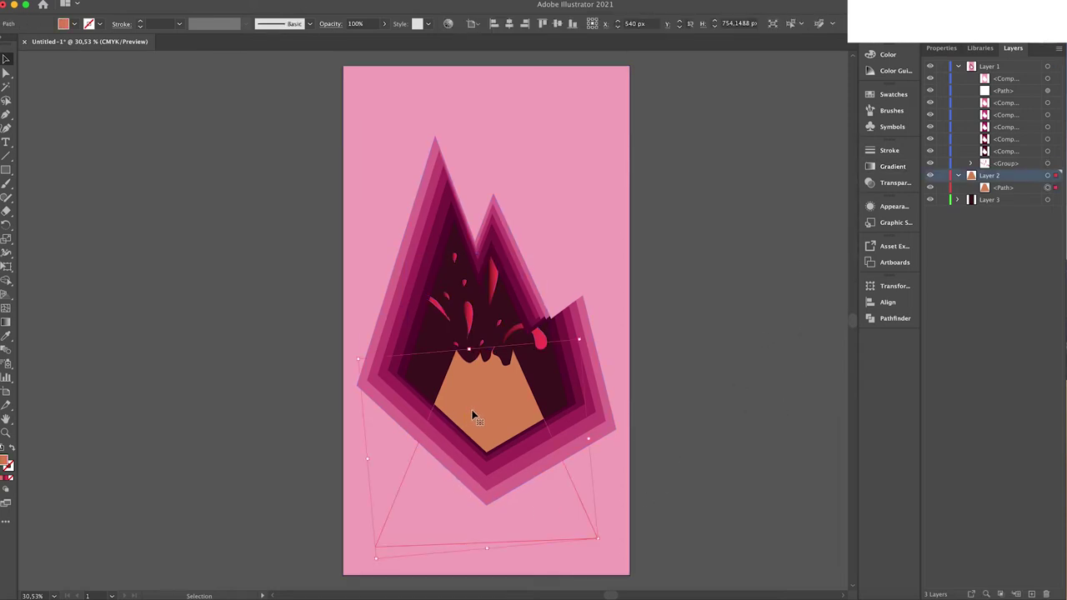
{"action": "left_click", "coordinate": [5, 481]}
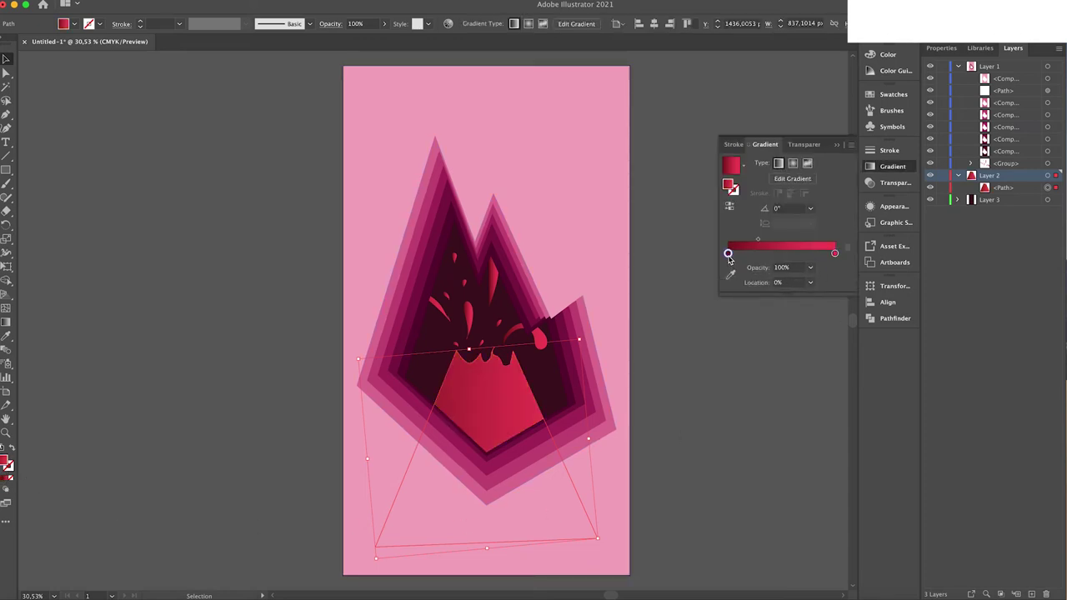
{"action": "double_click", "coordinate": [727, 253]}
{"action": "left_click_drag", "start_coordinate": [715, 367], "coordinate": [710, 366]}
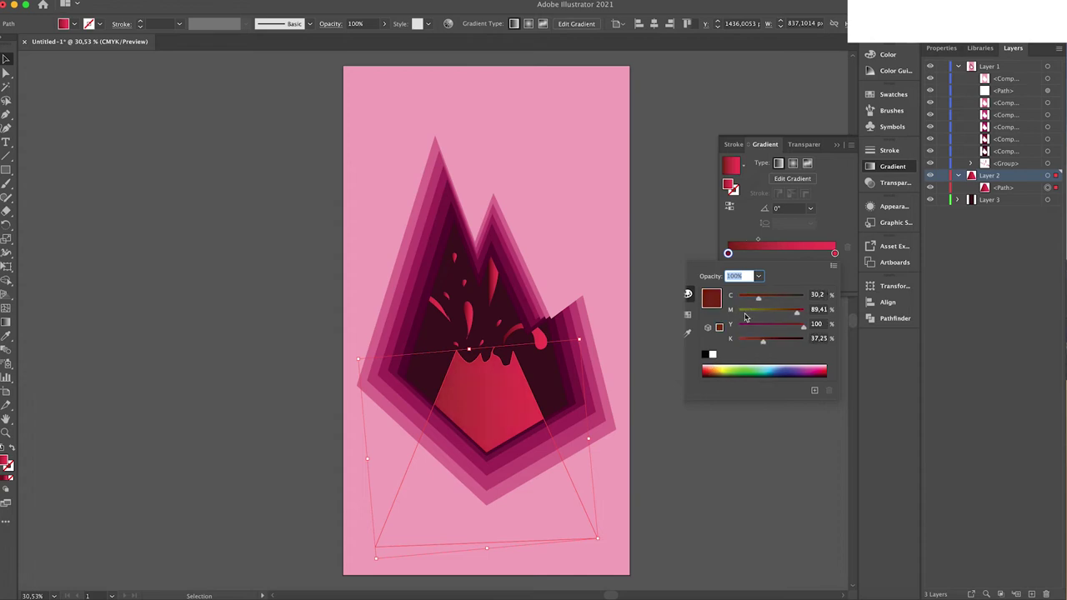
{"action": "left_click", "coordinate": [834, 253]}
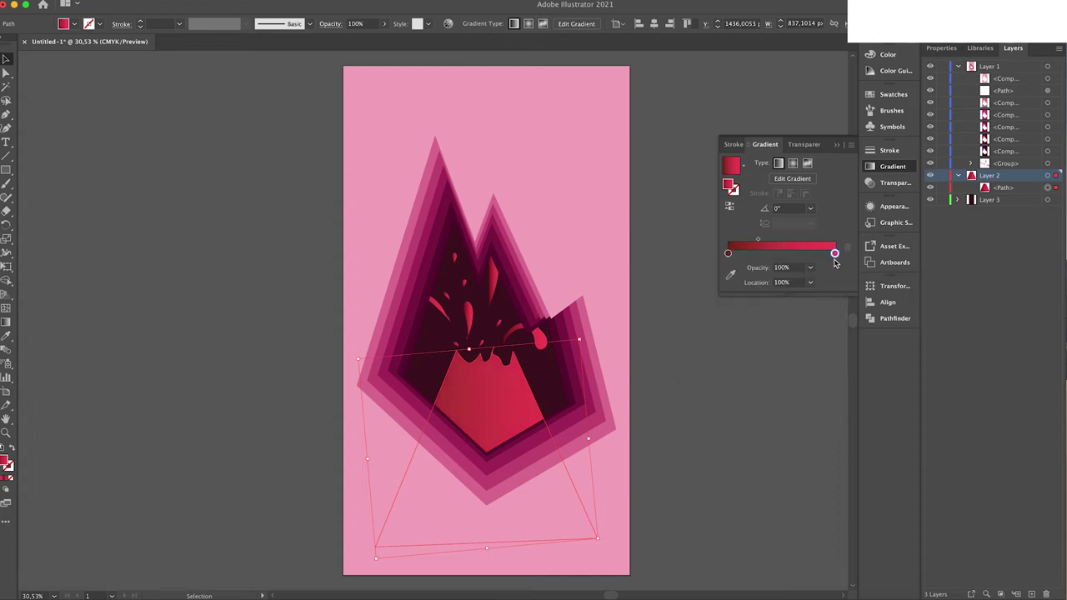
{"action": "double_click", "coordinate": [834, 255]}
{"action": "left_click_drag", "start_coordinate": [715, 367], "coordinate": [715, 367]}
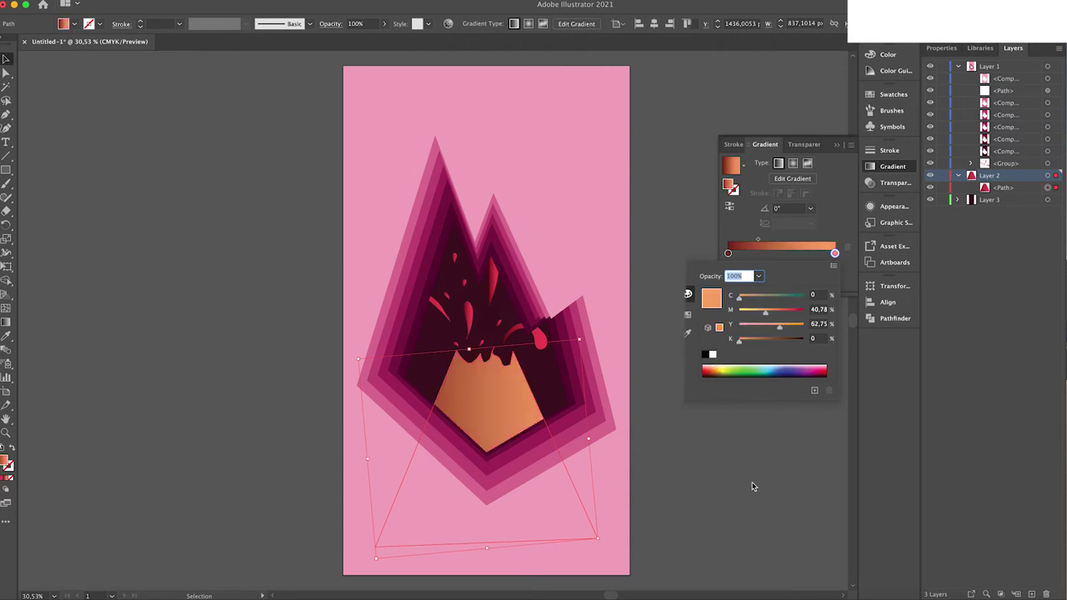
{"action": "left_click", "coordinate": [773, 452]}
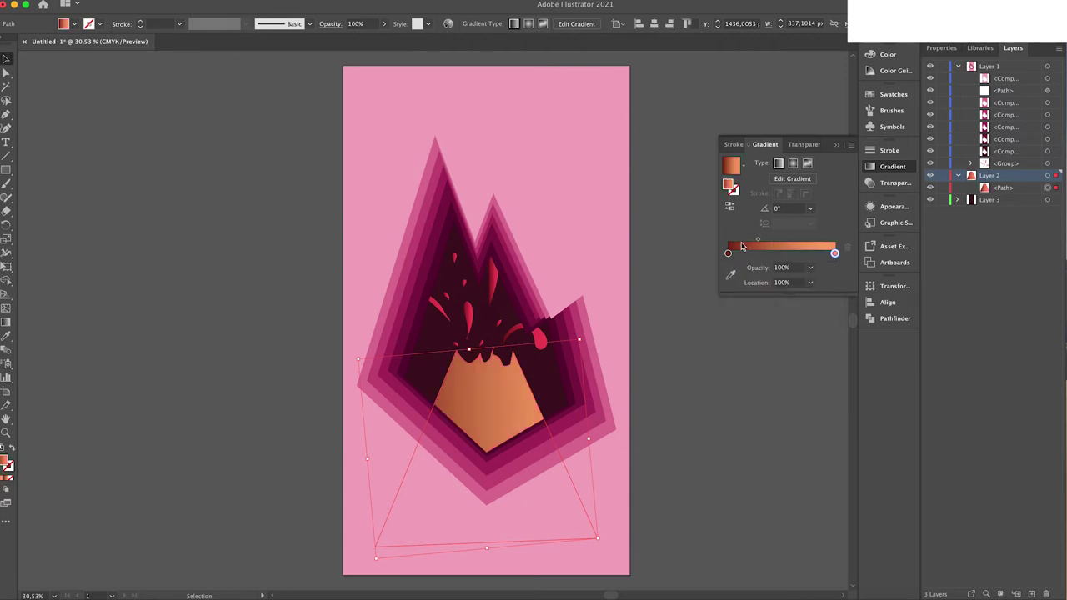
{"action": "mouse_move", "coordinate": [729, 253]}
{"action": "left_mouse_down"}
{"action": "mouse_move", "coordinate": [766, 253]}
{"action": "mouse_move", "coordinate": [755, 253]}
{"action": "left_mouse_up"}
{"action": "left_click", "coordinate": [717, 419]}
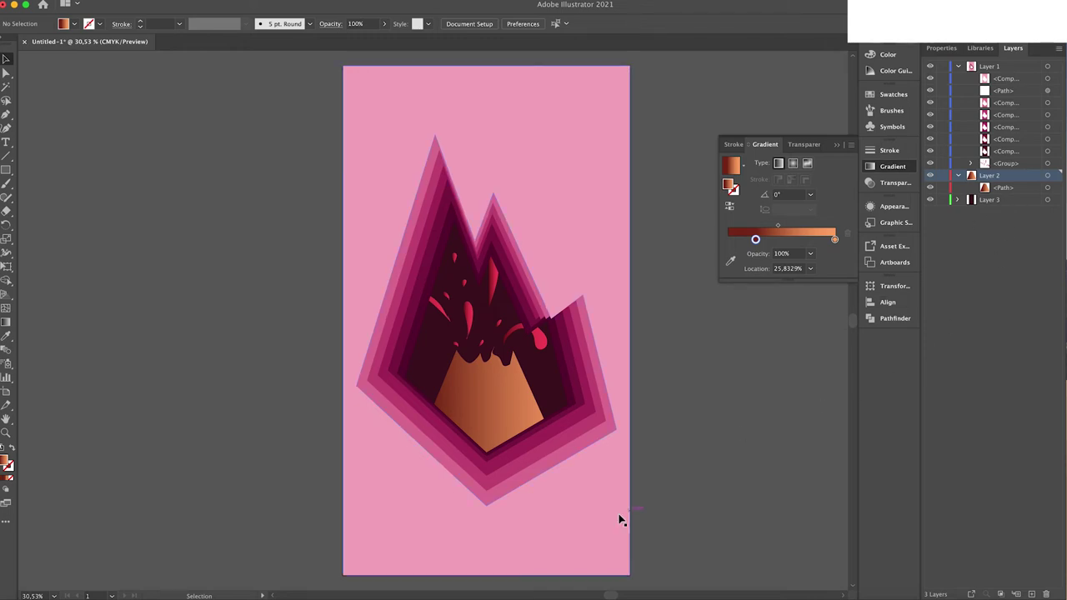
Paint freehand wavy lava drips along the crater rim and down the cone's left side
{"action": "key", "text": "b"}
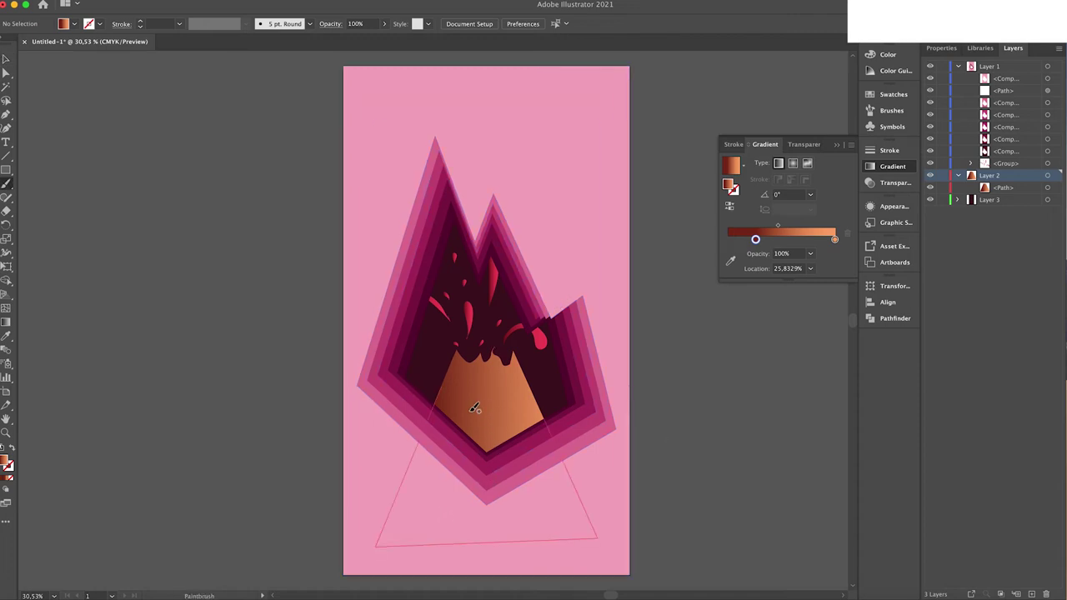
{"action": "left_click_drag", "start_coordinate": [203, 345], "coordinate": [172, 403]}
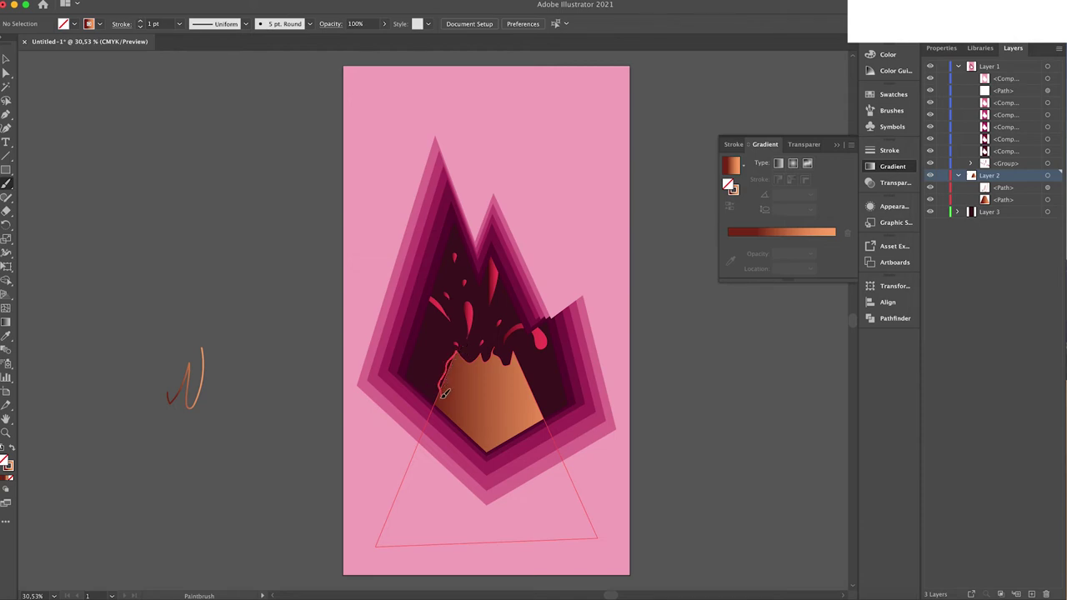
{"action": "left_click_drag", "start_coordinate": [460, 375], "coordinate": [453, 440]}
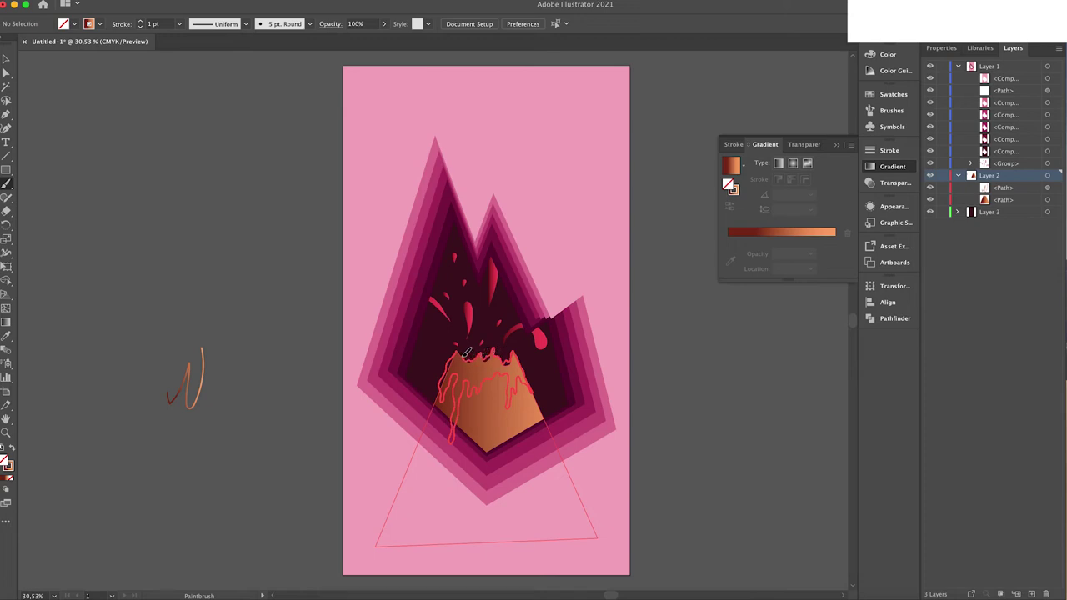
{"action": "left_click_drag", "start_coordinate": [458, 348], "coordinate": [459, 367]}
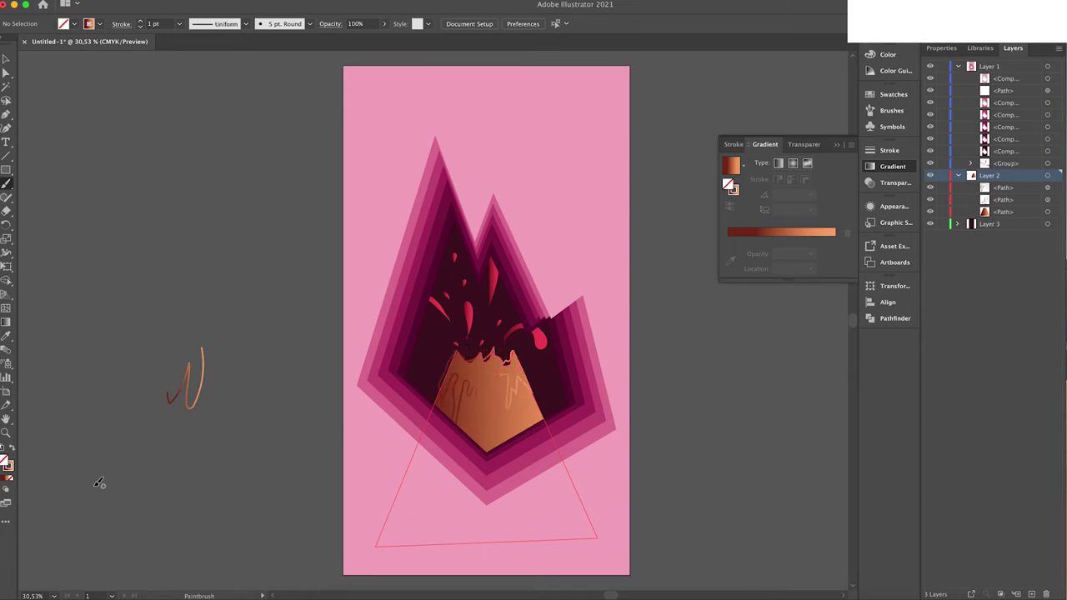
{"action": "left_click_drag", "start_coordinate": [391, 499], "coordinate": [394, 496]}
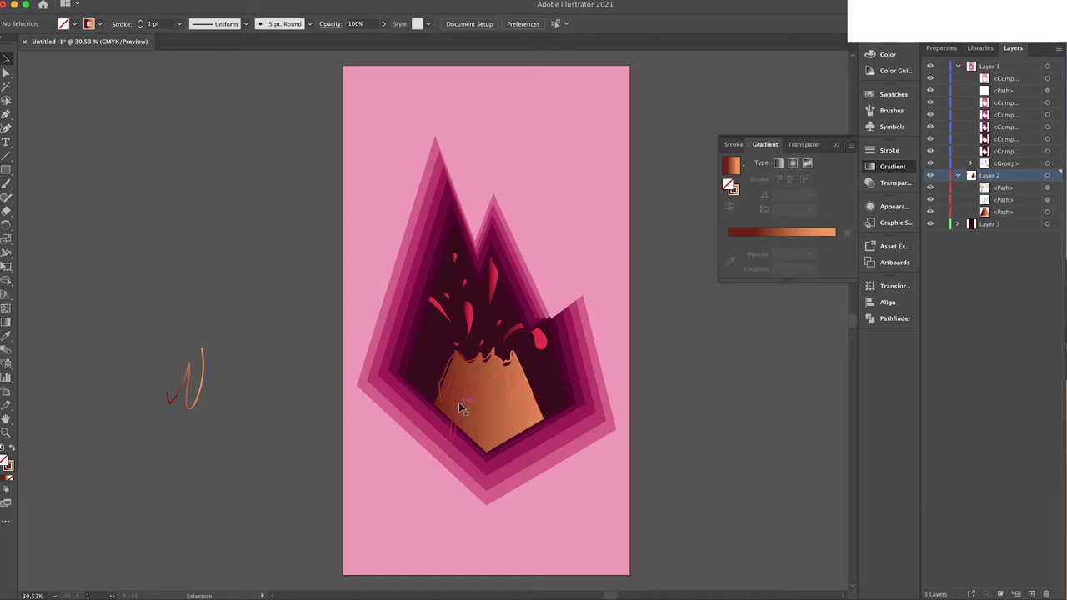
Fill the lava drip shape with the gradient and undo a stray test stroke
{"action": "key", "text": "v"}
{"action": "left_click", "coordinate": [461, 409]}
{"action": "left_click", "coordinate": [12, 450]}
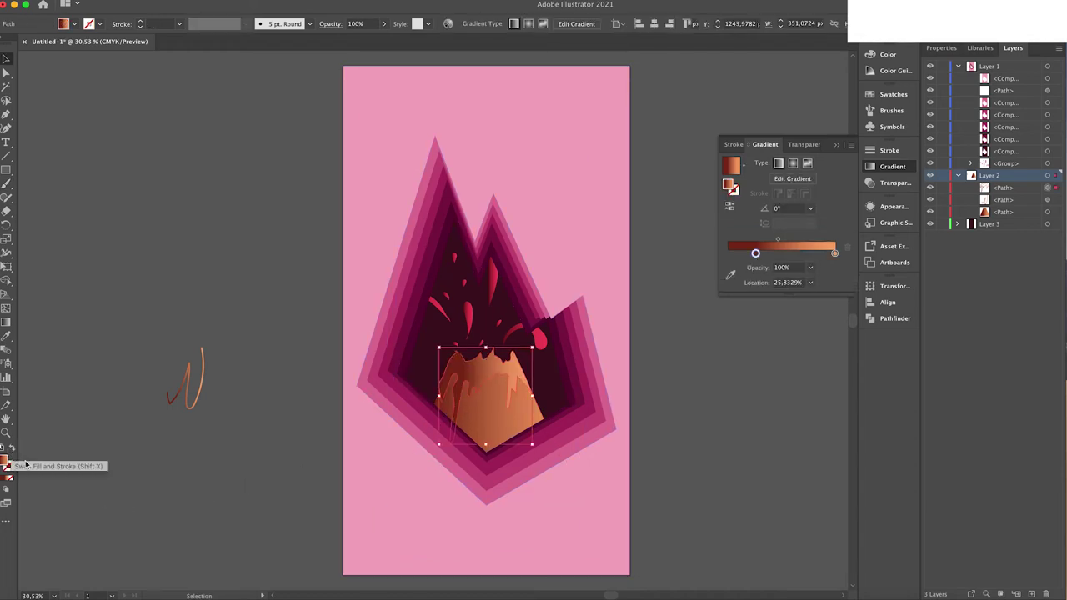
{"action": "left_click", "coordinate": [176, 494]}
{"action": "left_click_drag", "start_coordinate": [198, 353], "coordinate": [202, 348]}
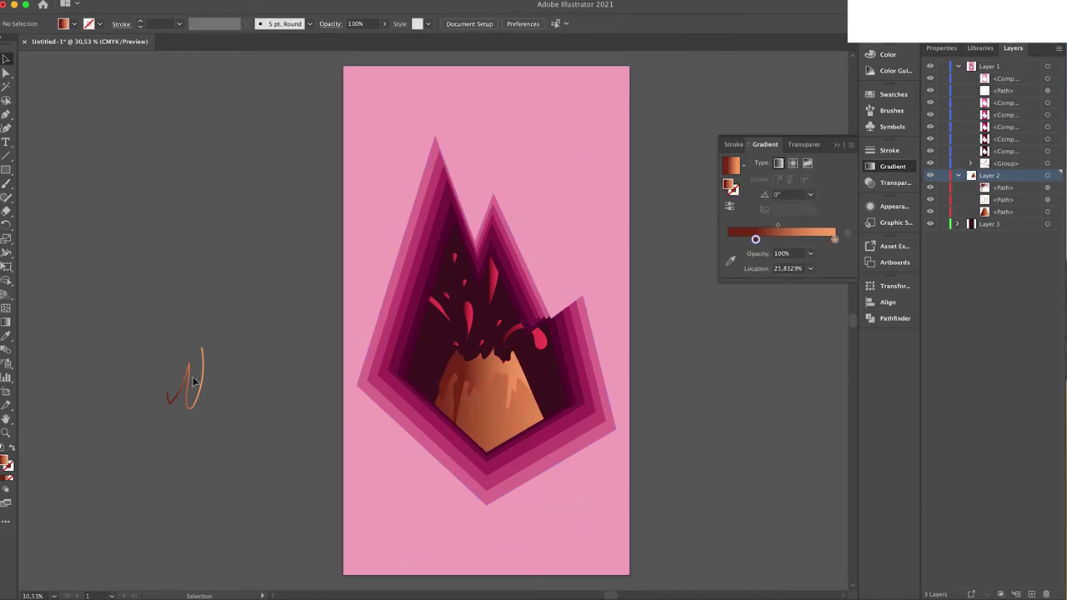
{"action": "key", "text": "ctrl+z"}
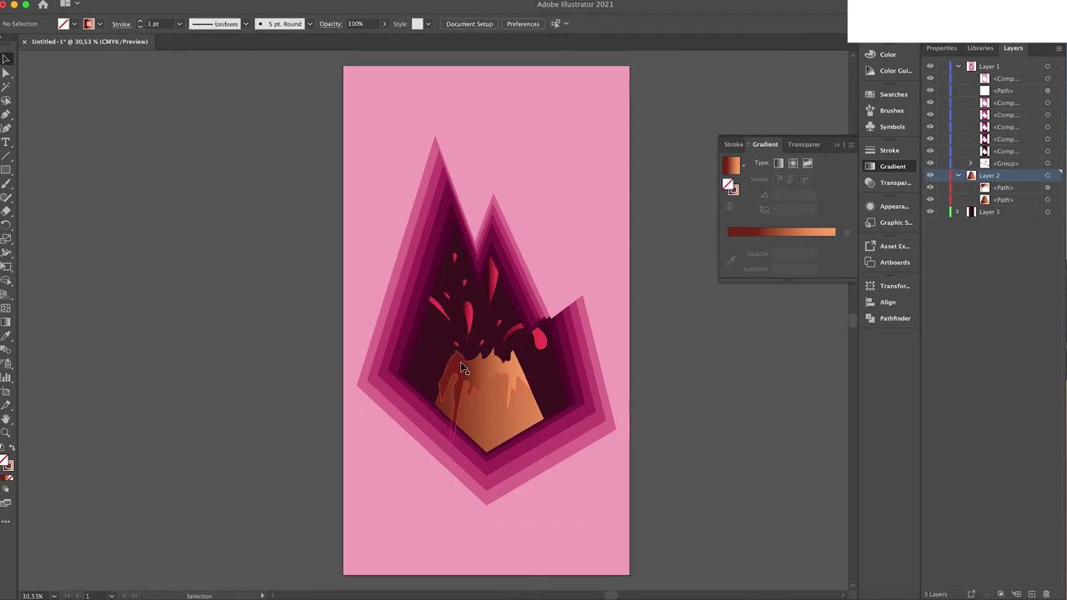
Reshape the lava drip's top-left anchors at the crater's left edge
{"action": "left_click", "coordinate": [452, 365]}
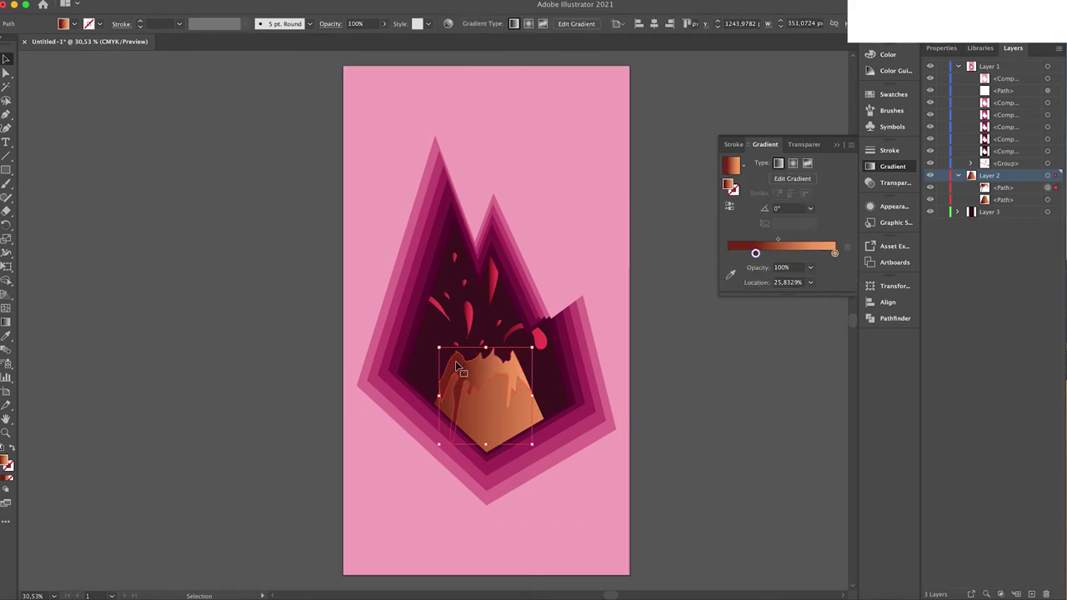
{"action": "key", "text": "a"}
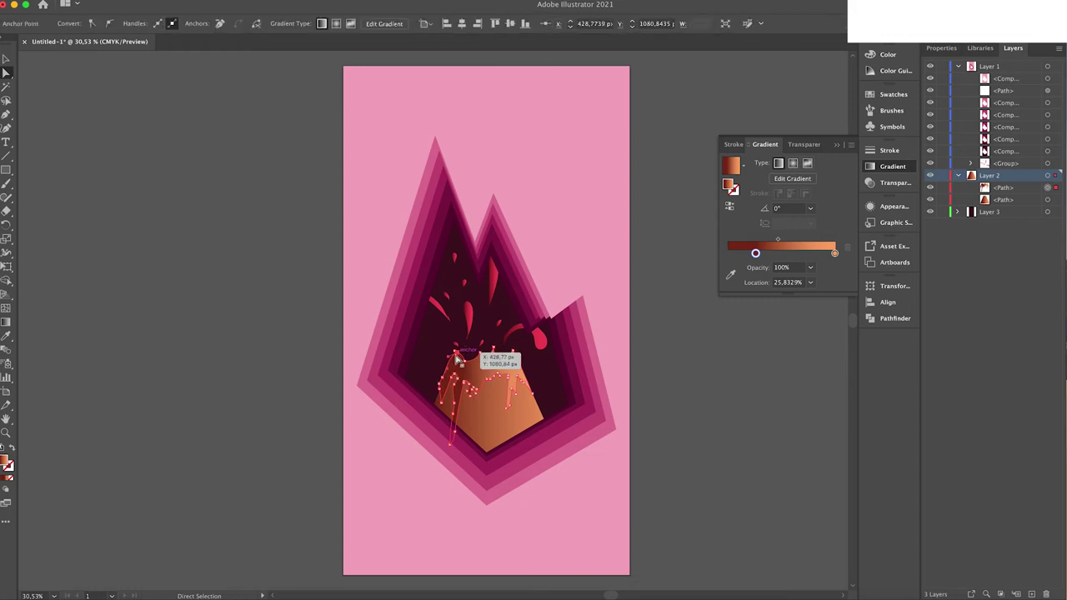
{"action": "left_click", "coordinate": [355, 337]}
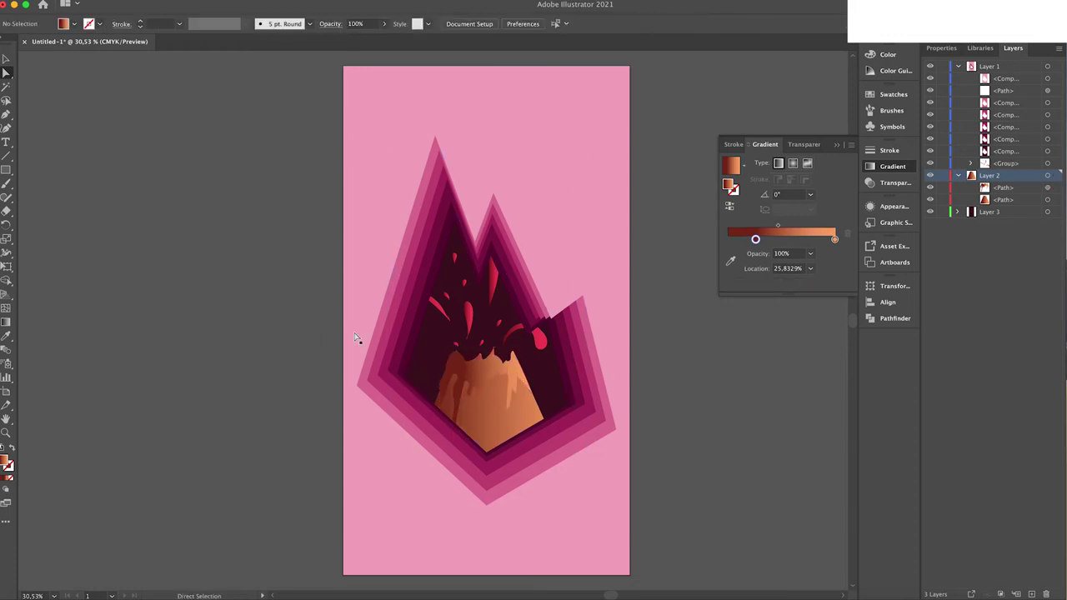
{"action": "left_click", "coordinate": [460, 363]}
{"action": "left_click_drag", "start_coordinate": [458, 358], "coordinate": [450, 362]}
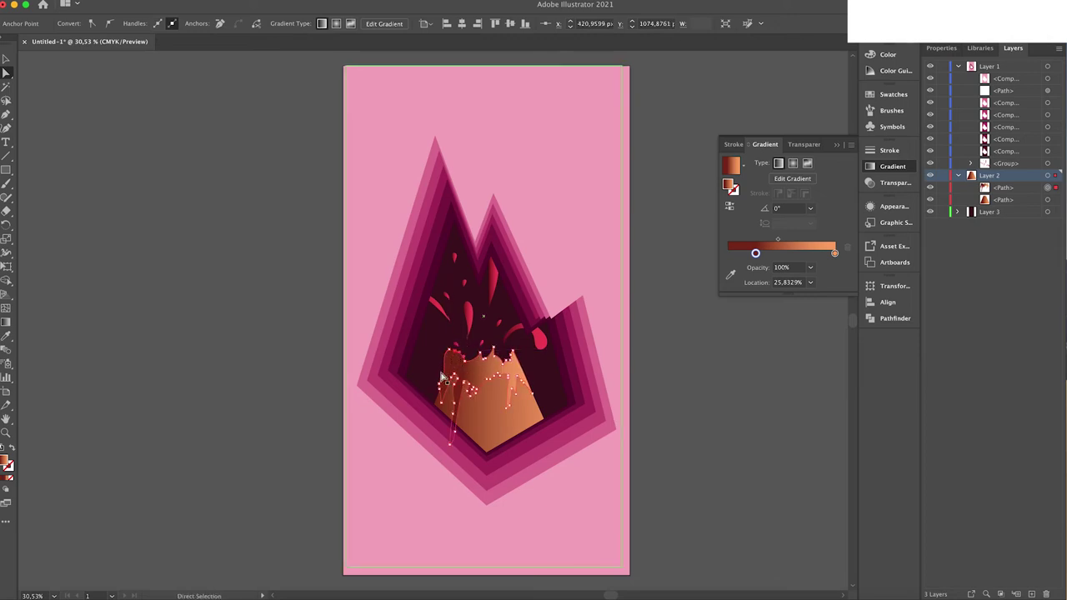
{"action": "key", "text": "Right"}
{"action": "key", "text": "Right"}
{"action": "left_click_drag", "start_coordinate": [450, 362], "coordinate": [444, 361]}
{"action": "key", "text": "shift+Right"}
{"action": "key", "text": "shift+Right"}
{"action": "key", "text": "shift+Right"}
Reverse the lava gradient by moving the orange stop to the left end
{"action": "left_click", "coordinate": [254, 439]}
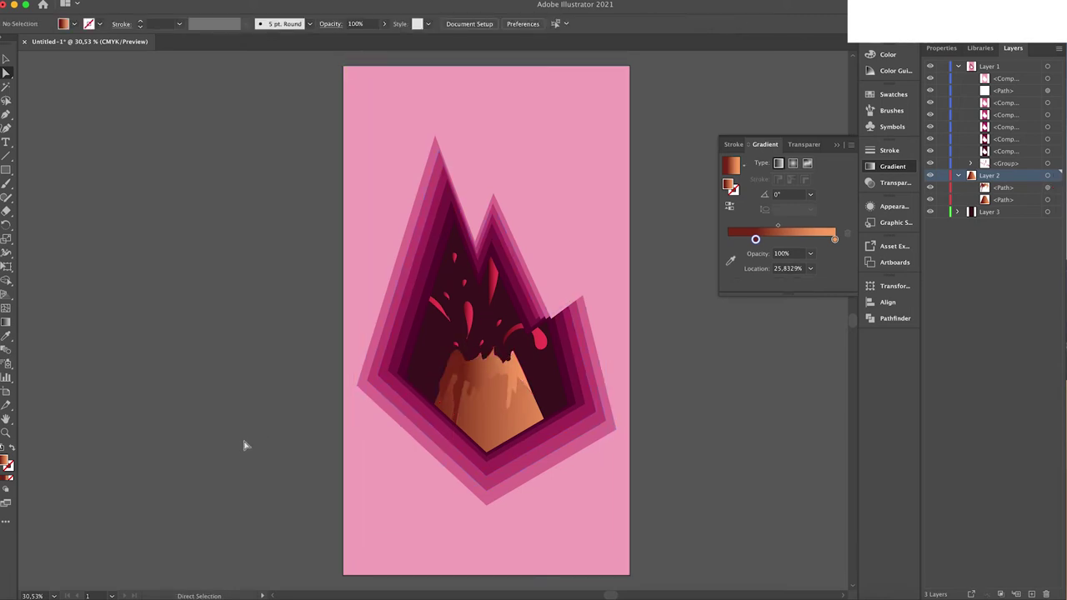
{"action": "left_click", "coordinate": [469, 373]}
{"action": "left_click", "coordinate": [469, 372]}
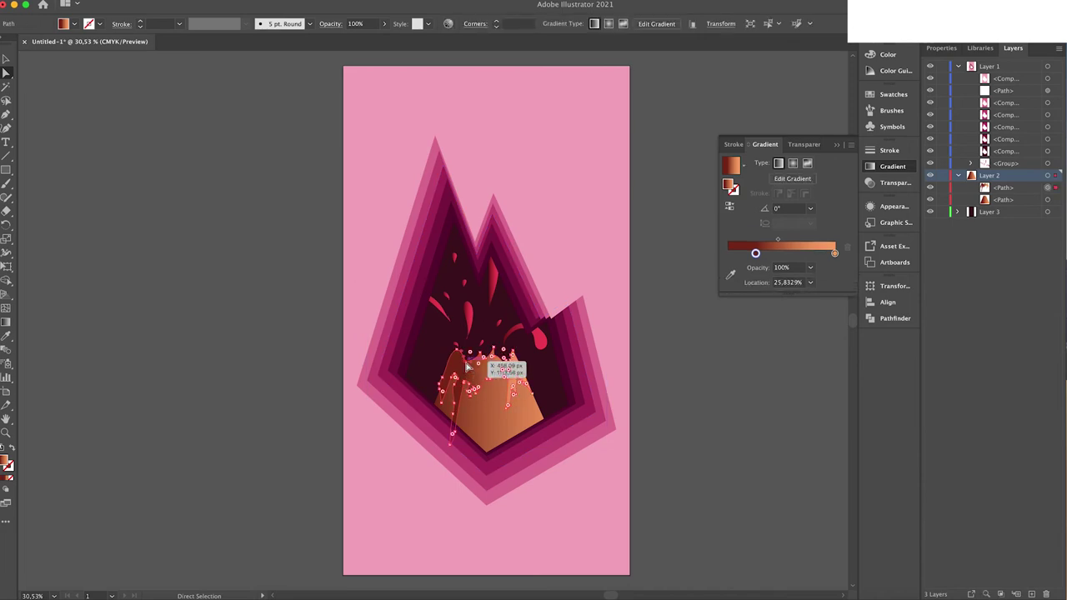
{"action": "left_click", "coordinate": [280, 410]}
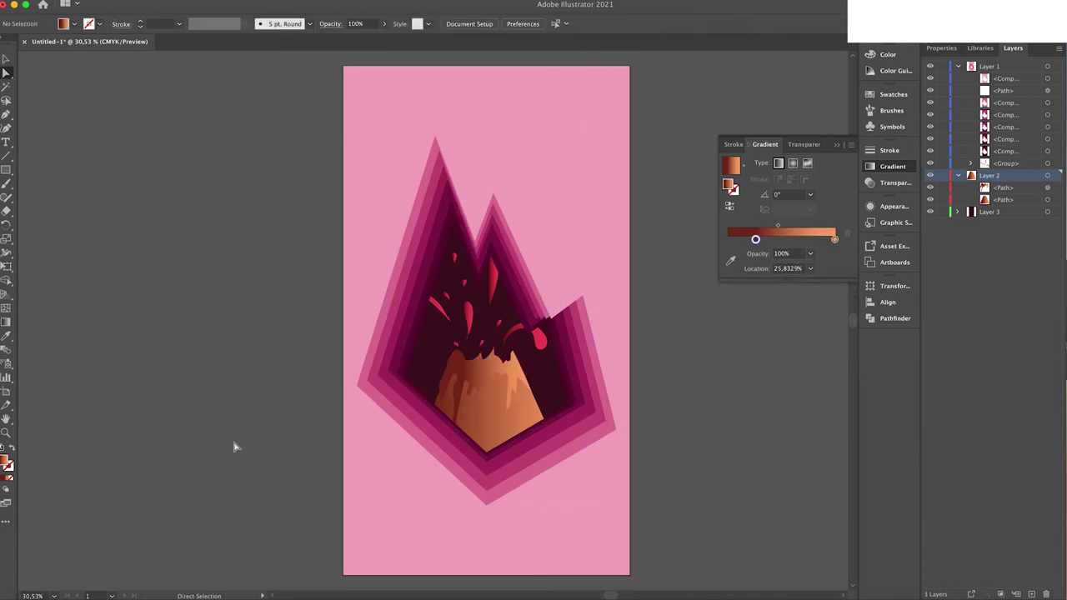
{"action": "left_click", "coordinate": [472, 387]}
{"action": "key", "text": "v"}
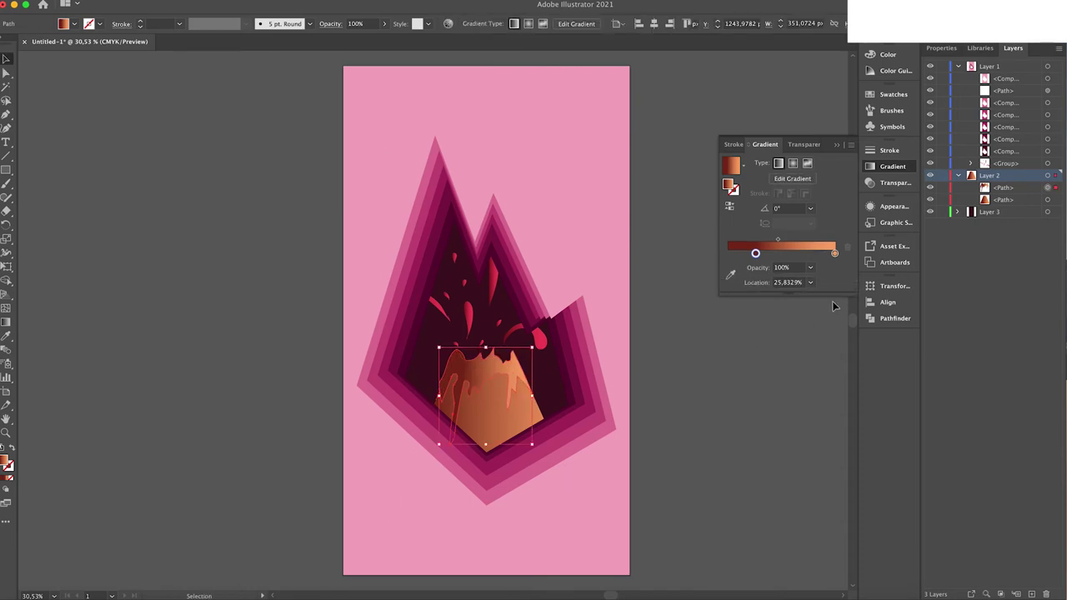
{"action": "mouse_move", "coordinate": [835, 257]}
{"action": "left_mouse_down"}
{"action": "mouse_move", "coordinate": [728, 253]}
{"action": "mouse_move", "coordinate": [824, 253]}
{"action": "mouse_move", "coordinate": [798, 253]}
{"action": "left_mouse_up"}
{"action": "left_click", "coordinate": [755, 253]}
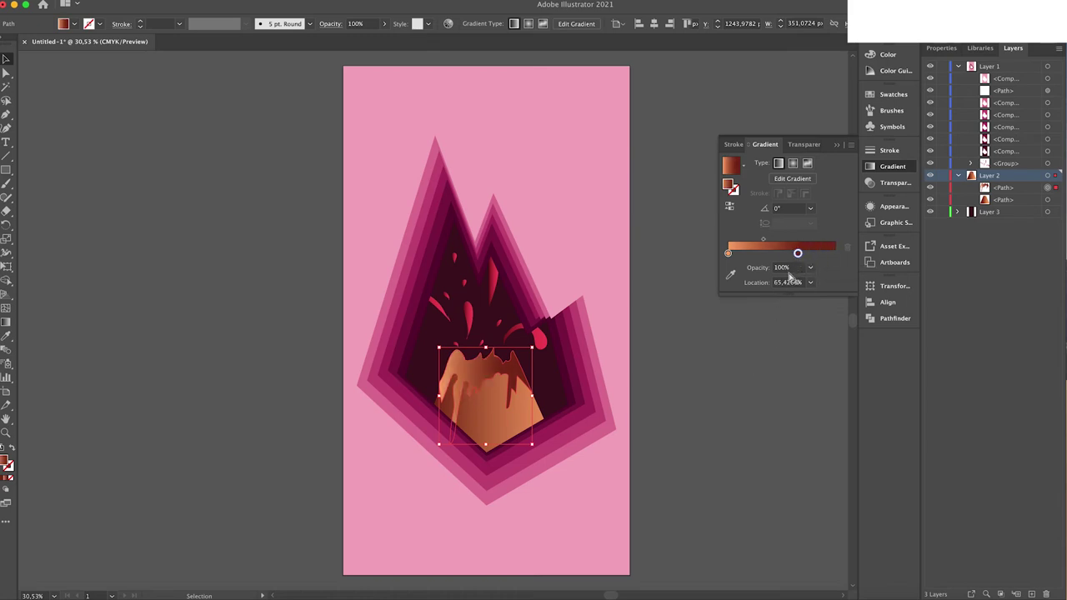
{"action": "left_click", "coordinate": [734, 432]}
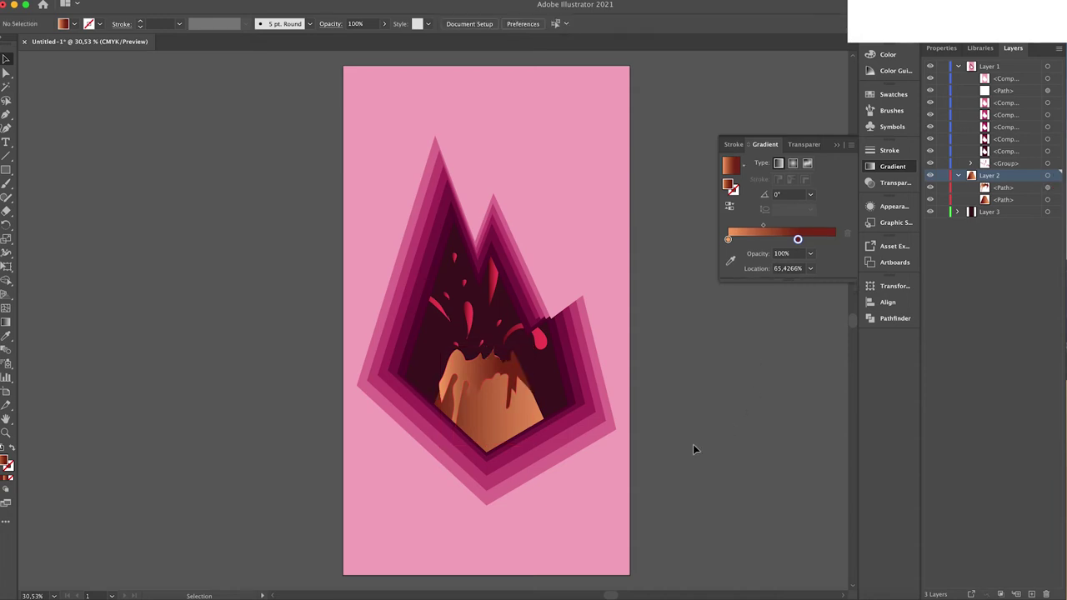
Reposition and nudge several lava drip anchor points to refine the drips
{"action": "left_click", "coordinate": [491, 367]}
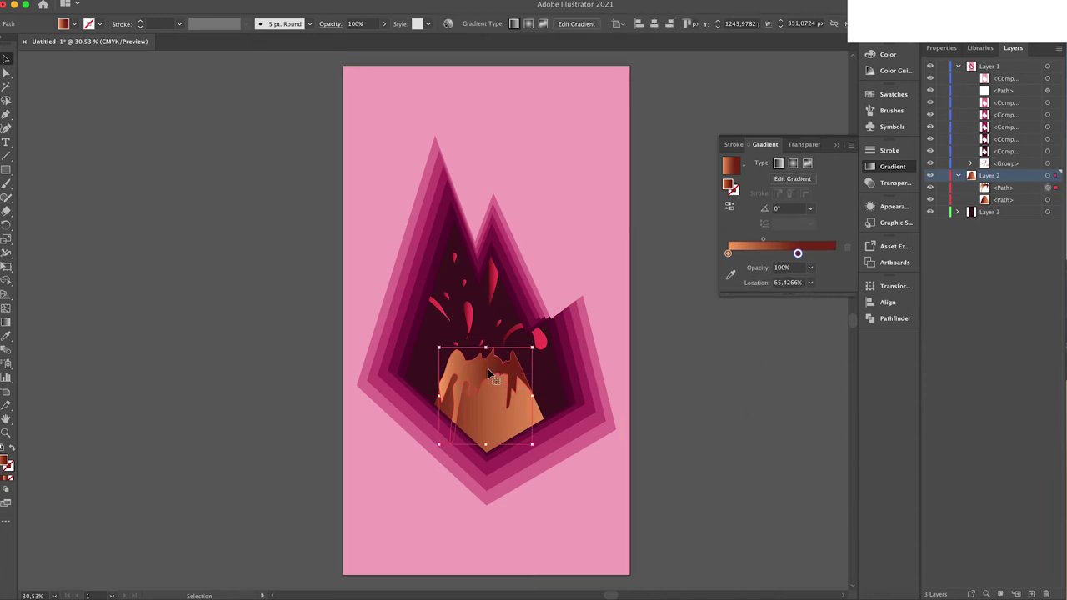
{"action": "key", "text": "a"}
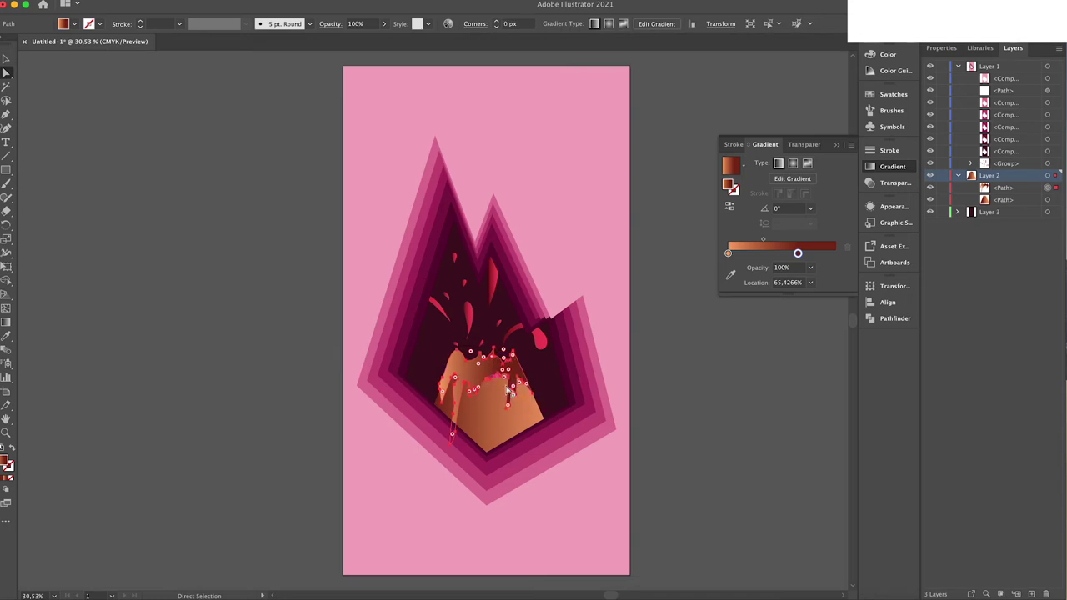
{"action": "left_click_drag", "start_coordinate": [504, 353], "coordinate": [496, 365]}
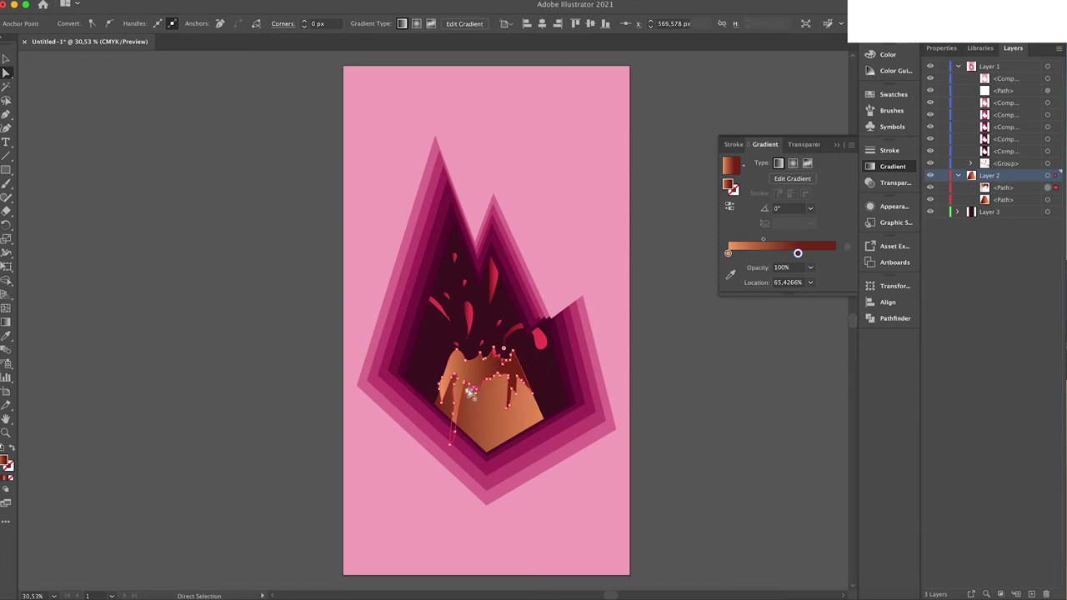
{"action": "left_click_drag", "start_coordinate": [469, 392], "coordinate": [470, 393]}
{"action": "left_click", "coordinate": [258, 424]}
{"action": "left_click", "coordinate": [493, 355]}
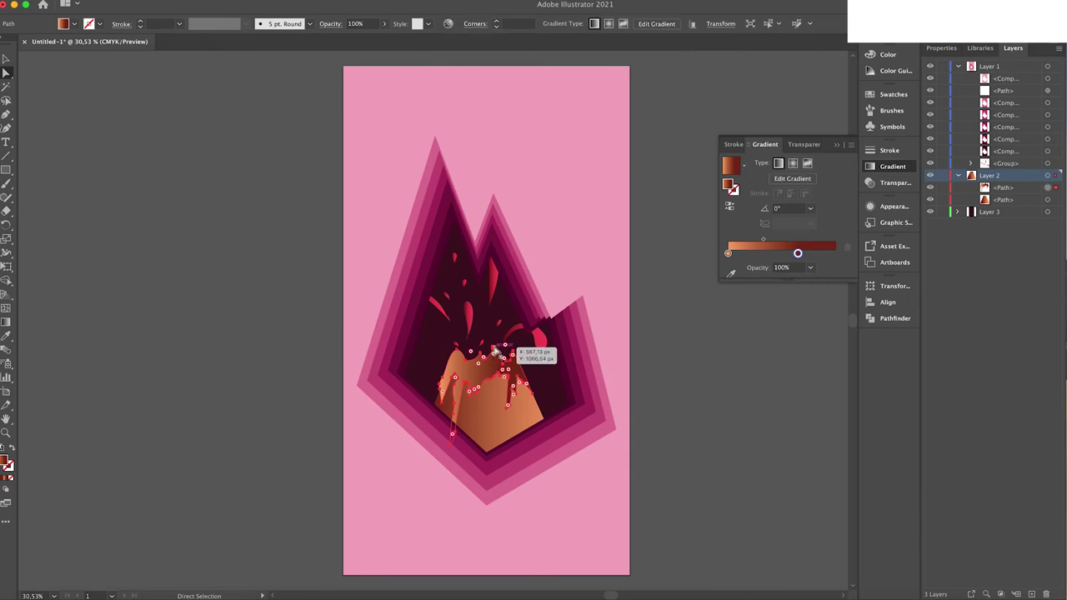
{"action": "left_click_drag", "start_coordinate": [494, 355], "coordinate": [492, 355]}
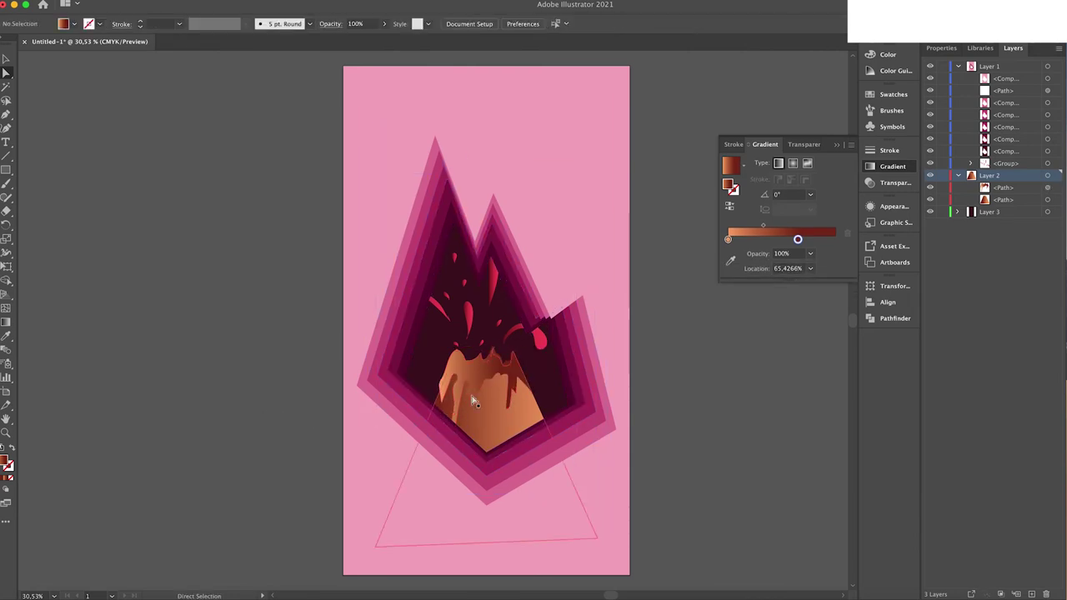
{"action": "left_click", "coordinate": [487, 372]}
{"action": "left_click", "coordinate": [487, 380]}
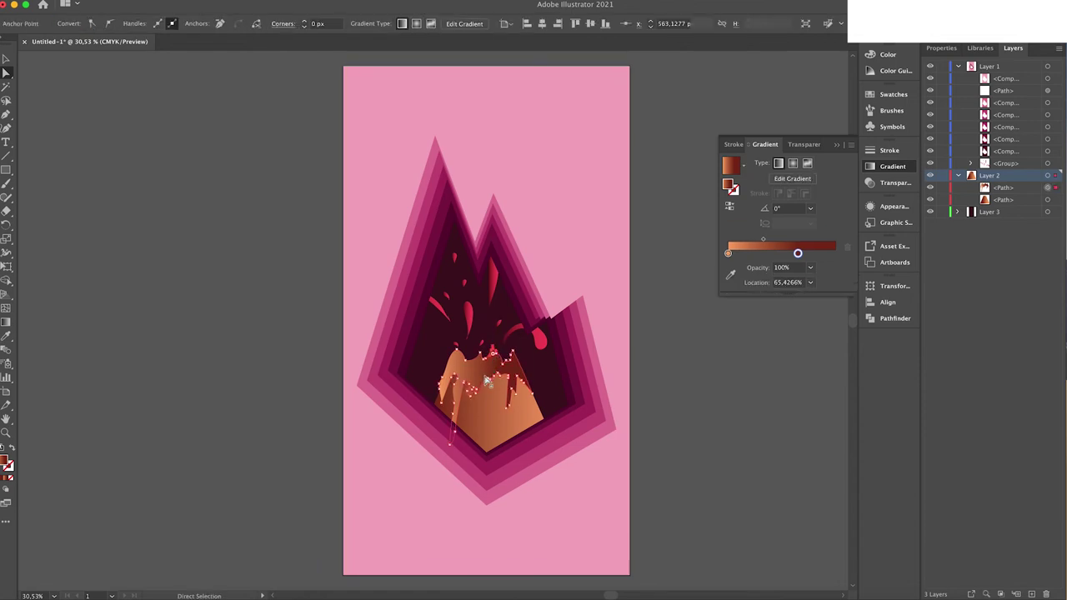
{"action": "left_click", "coordinate": [245, 435]}
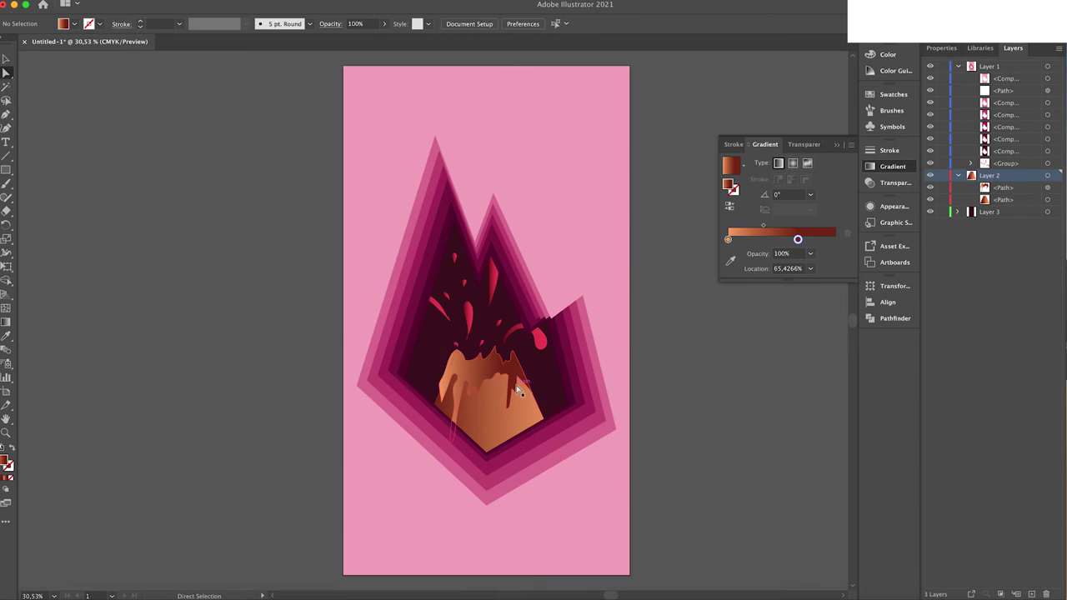
Move the lava's peak anchor and a neighbouring anchor to reshape the crater peak
{"action": "scroll", "coordinate": [489, 360], "scroll_direction": "up", "scroll_amount": 2}
{"action": "scroll", "coordinate": [483, 364], "scroll_direction": "up", "scroll_amount": 3}
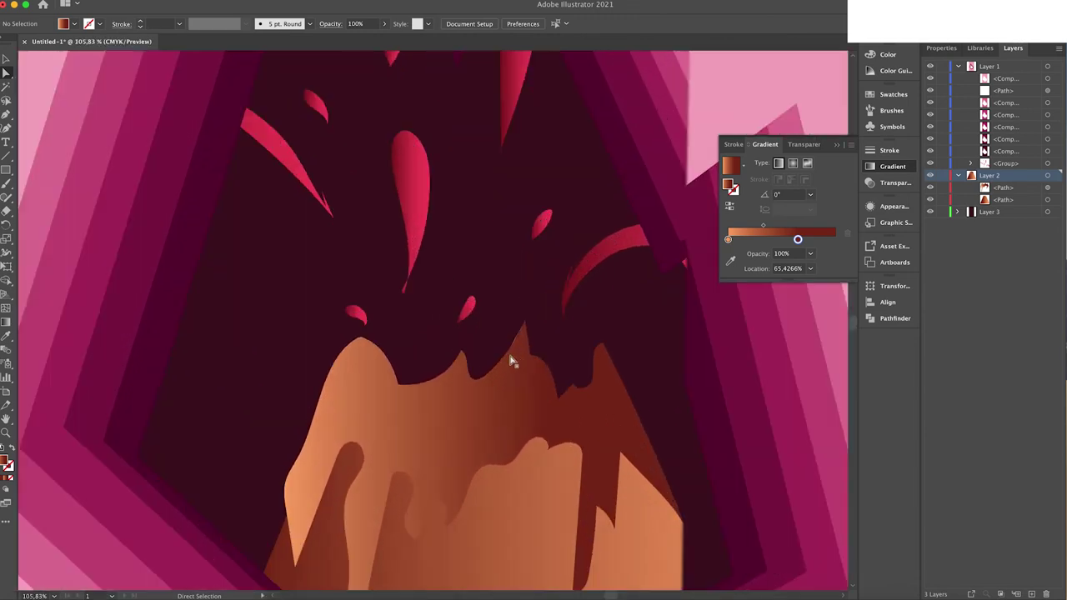
{"action": "scroll", "coordinate": [512, 362], "scroll_direction": "up", "scroll_amount": 2}
{"action": "left_click", "coordinate": [526, 336]}
{"action": "left_click_drag", "start_coordinate": [536, 312], "coordinate": [507, 354]}
{"action": "left_click_drag", "start_coordinate": [535, 312], "coordinate": [532, 319]}
{"action": "mouse_move", "coordinate": [506, 358]}
{"action": "left_mouse_down"}
{"action": "mouse_move", "coordinate": [496, 345]}
{"action": "mouse_move", "coordinate": [484, 359]}
{"action": "left_mouse_up"}
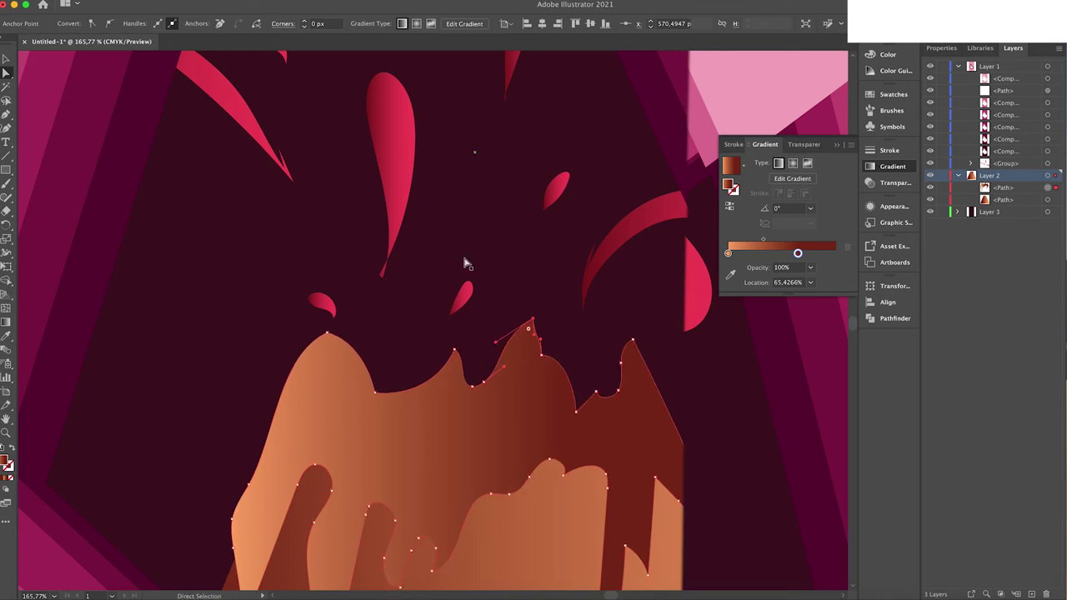
Clear the selection and scroll around to review the reshaped lava
{"action": "scroll", "coordinate": [463, 280], "scroll_direction": "down", "scroll_amount": 5}
{"action": "scroll", "coordinate": [456, 294], "scroll_direction": "down", "scroll_amount": 3}
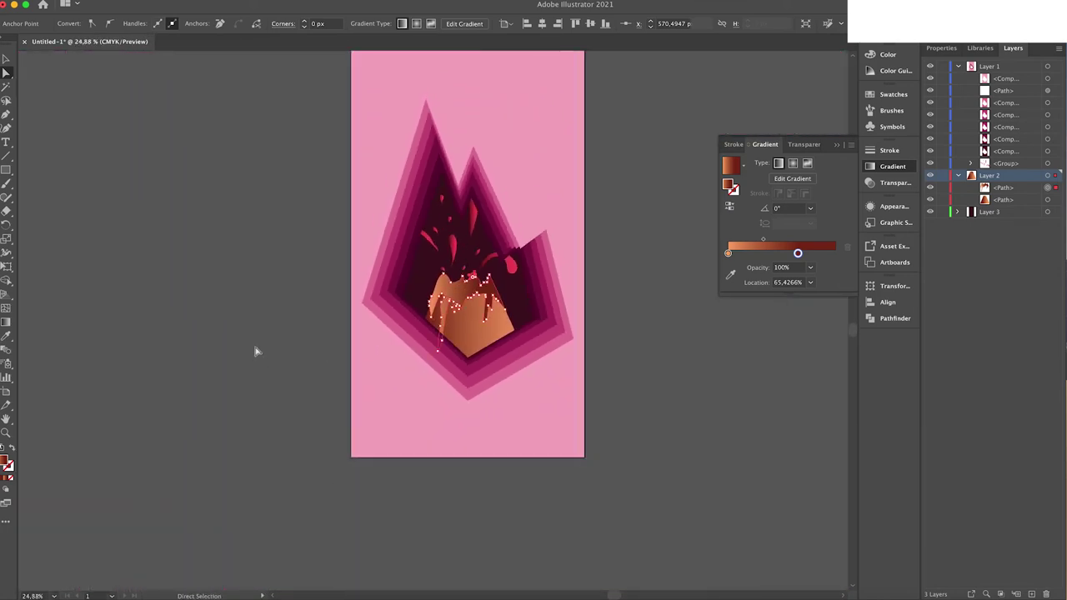
{"action": "left_click", "coordinate": [274, 348]}
{"action": "scroll", "coordinate": [302, 329], "scroll_direction": "up", "scroll_amount": 2}
{"action": "scroll", "coordinate": [296, 334], "scroll_direction": "up", "scroll_amount": 2}
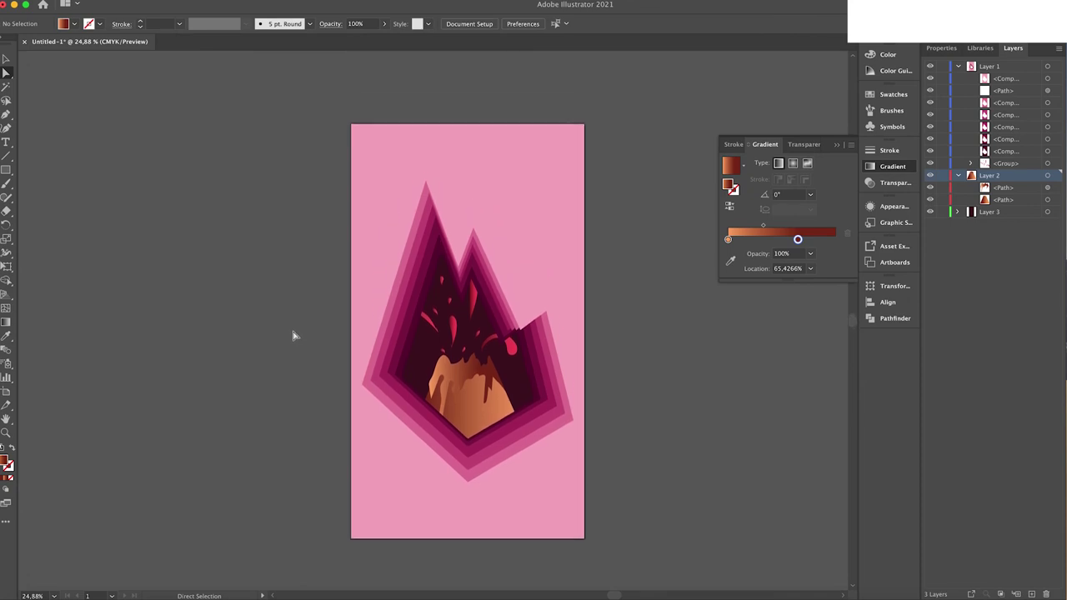
{"action": "scroll", "coordinate": [292, 342], "scroll_direction": "up", "scroll_amount": 2}
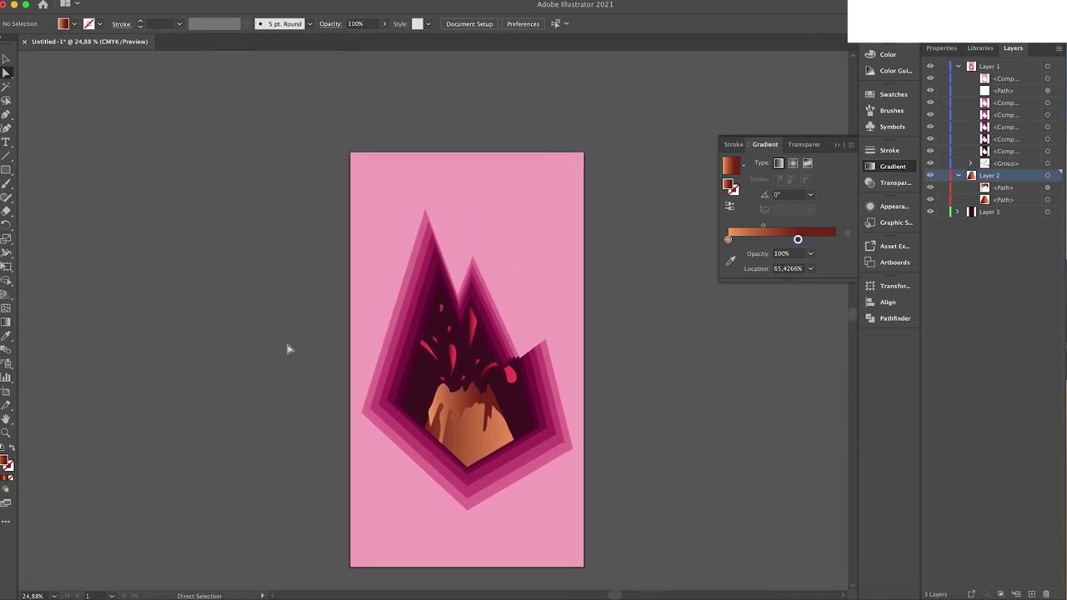
{"action": "scroll", "coordinate": [287, 348], "scroll_direction": "up", "scroll_amount": 1}
{"action": "scroll", "coordinate": [287, 351], "scroll_direction": "down", "scroll_amount": 2}
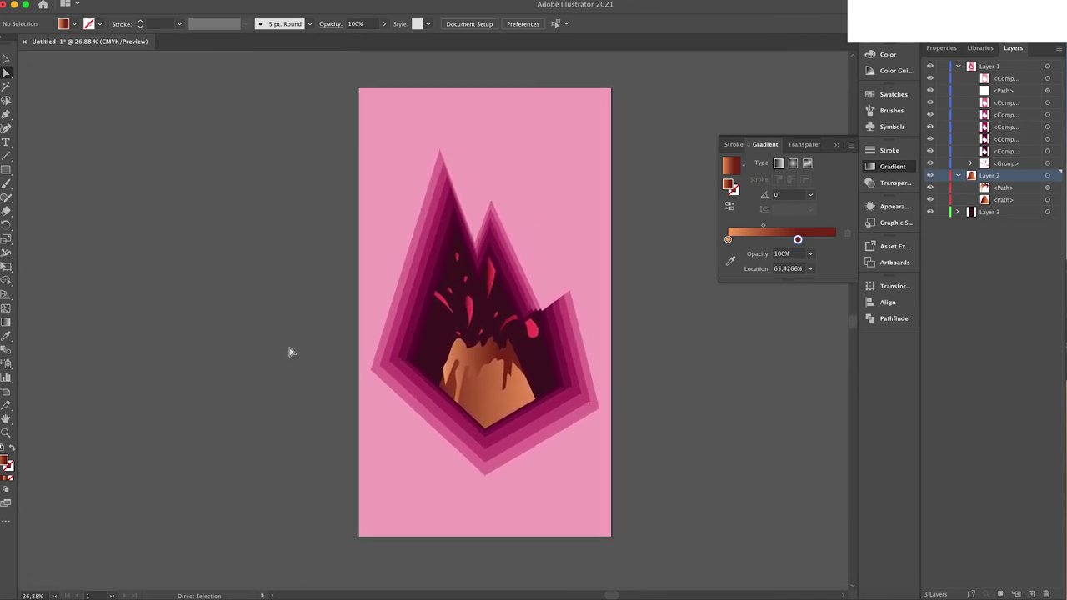
Set the cone gradient's stops to dark navy on the left and light blue on the right
{"action": "key", "text": "v"}
{"action": "left_click", "coordinate": [483, 500]}
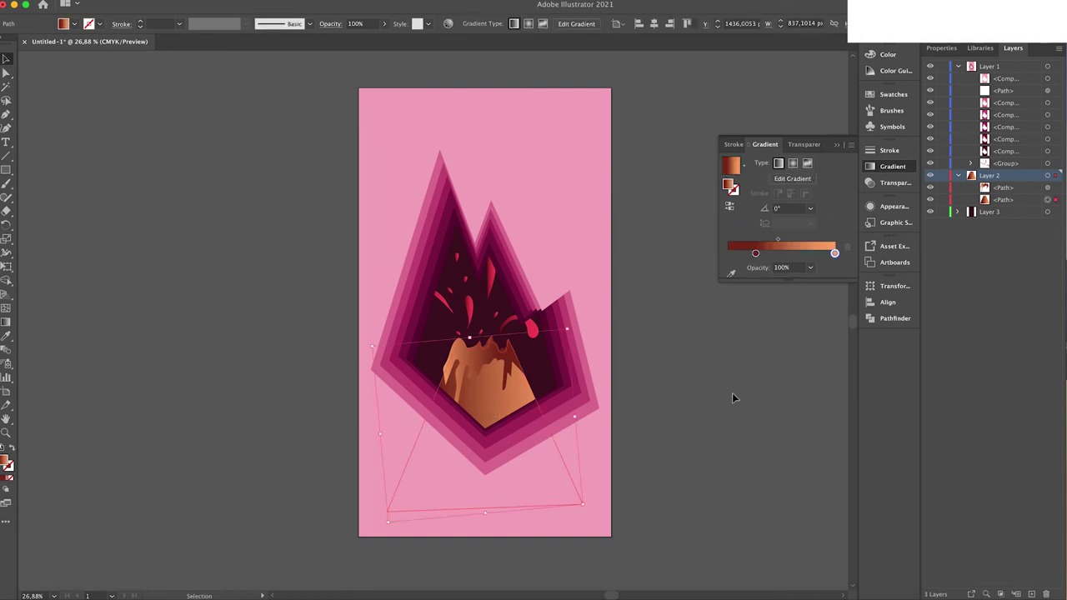
{"action": "double_click", "coordinate": [756, 253]}
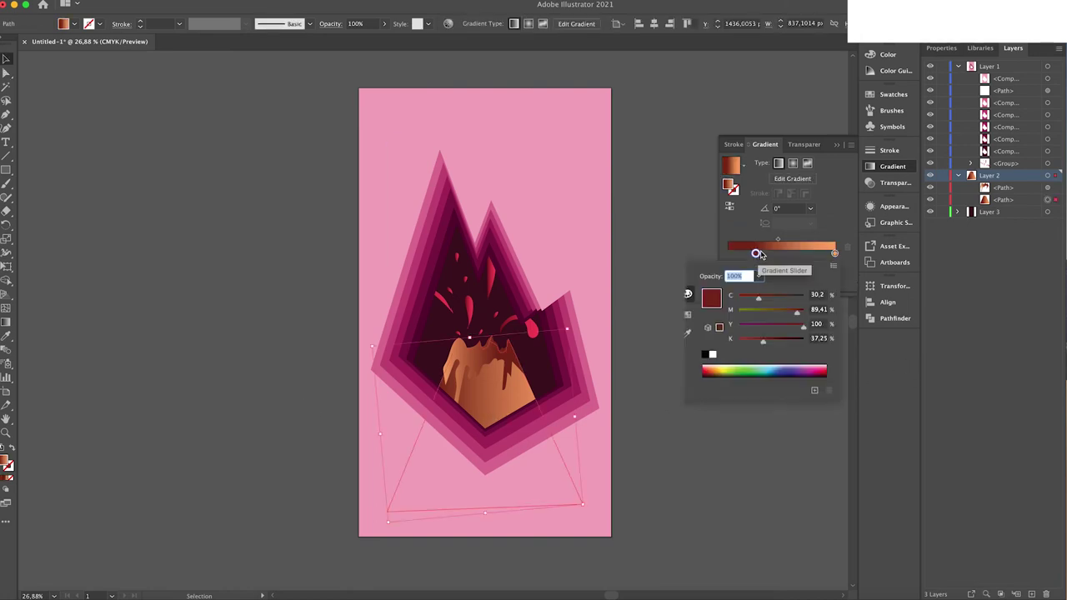
{"action": "left_click_drag", "start_coordinate": [790, 368], "coordinate": [784, 368]}
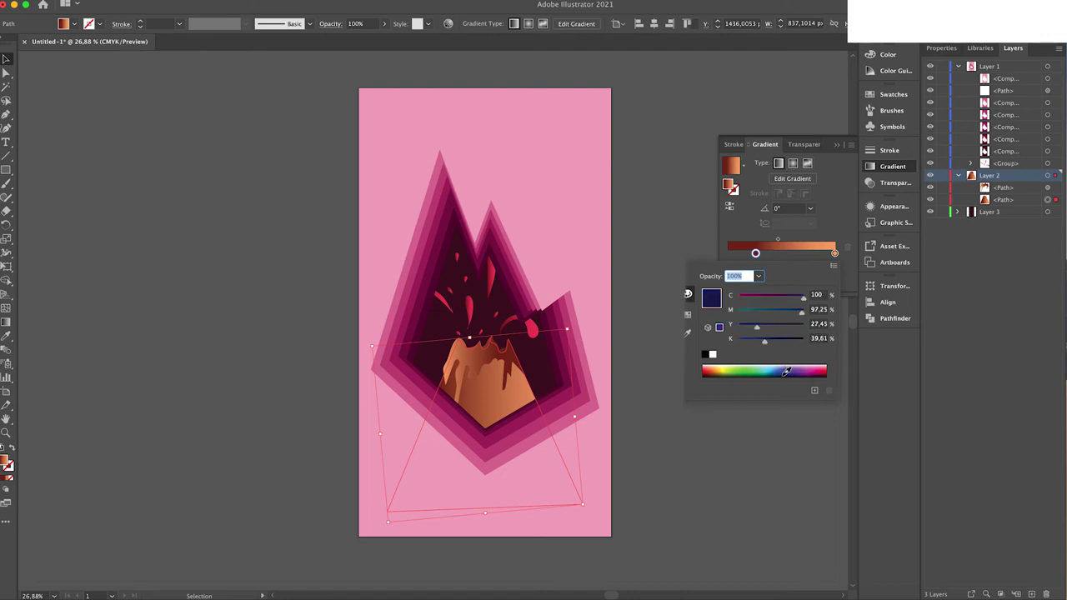
{"action": "left_click", "coordinate": [835, 253]}
{"action": "double_click", "coordinate": [834, 253]}
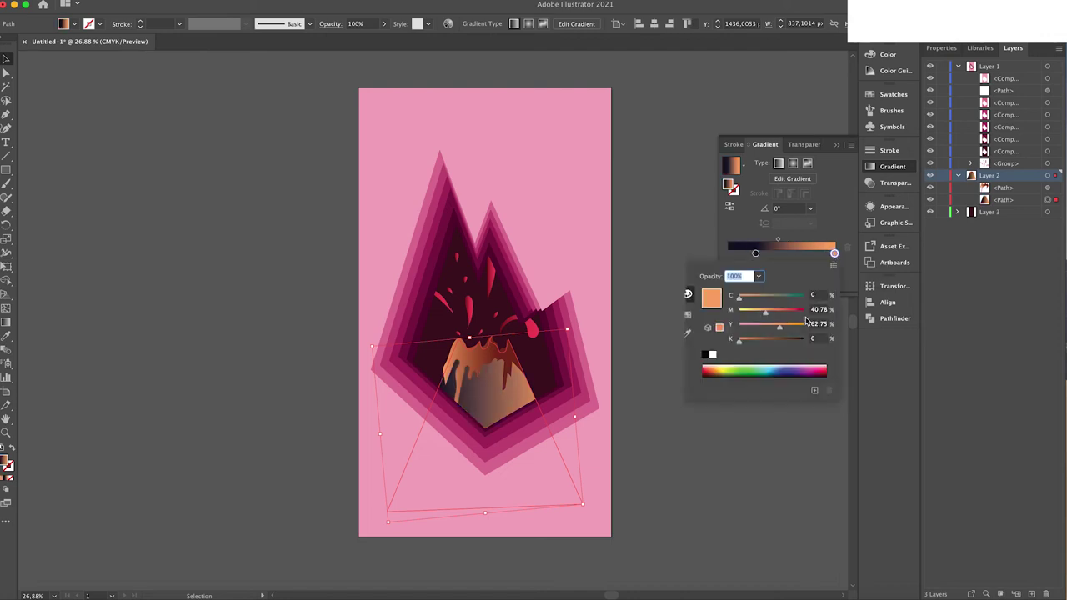
{"action": "left_click_drag", "start_coordinate": [775, 364], "coordinate": [778, 361]}
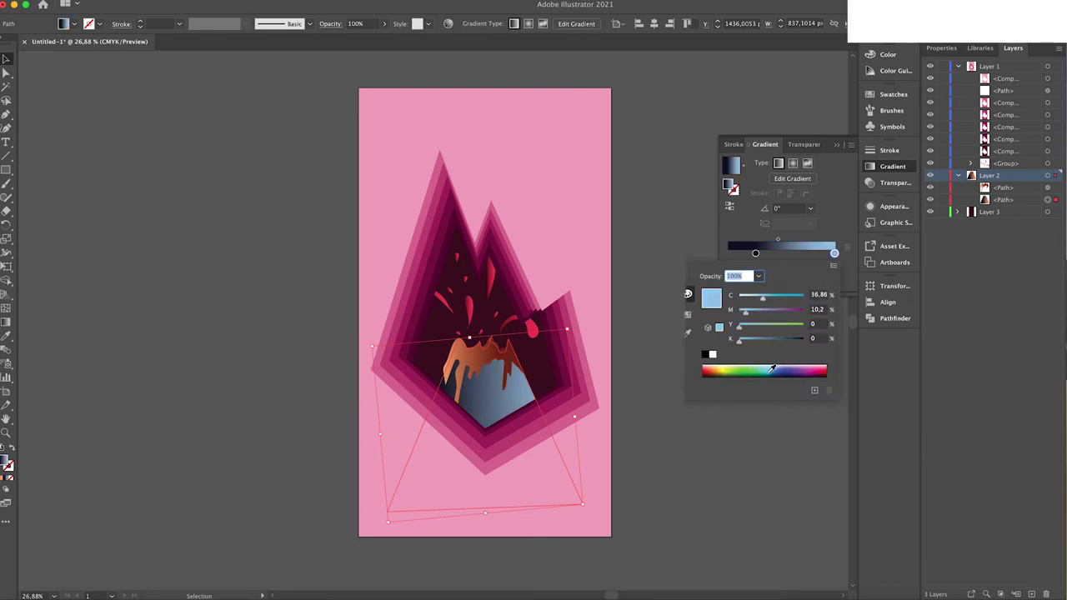
{"action": "left_click", "coordinate": [747, 460]}
Recolour the lava gradient's stops to dark purple and a lighter purple shade
{"action": "left_click", "coordinate": [479, 364]}
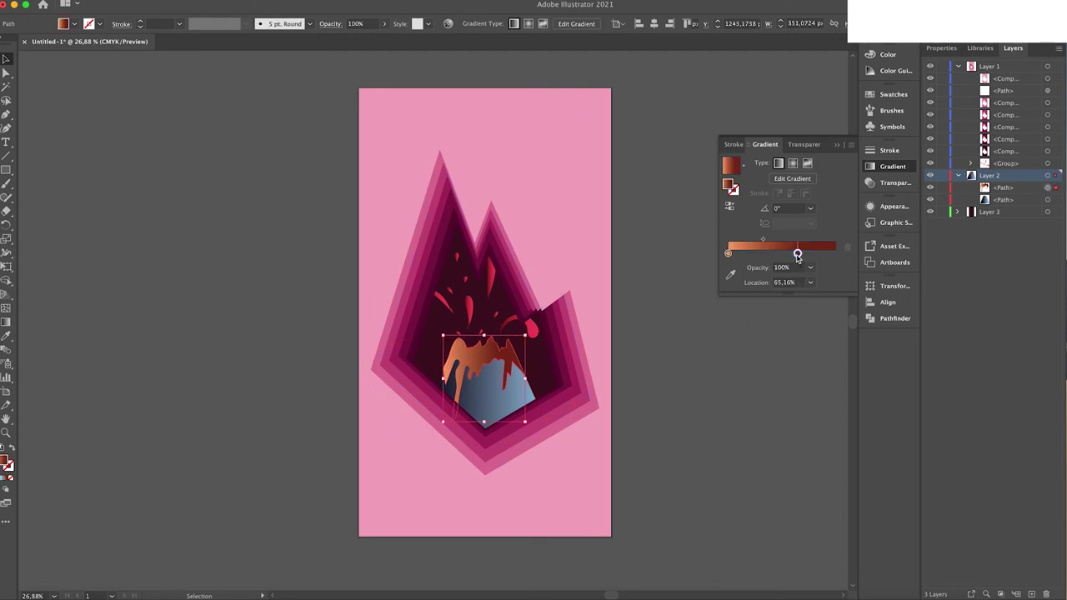
{"action": "double_click", "coordinate": [798, 254]}
{"action": "left_click_drag", "start_coordinate": [785, 367], "coordinate": [800, 371]}
{"action": "left_click", "coordinate": [728, 252]}
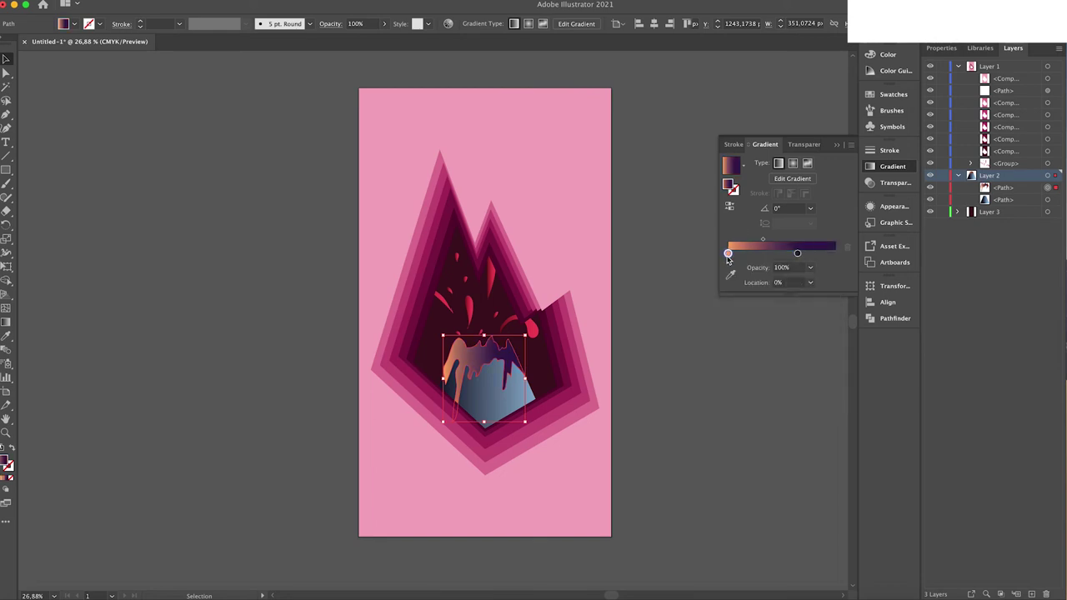
{"action": "double_click", "coordinate": [728, 253]}
{"action": "left_click", "coordinate": [801, 367]}
{"action": "mouse_move", "coordinate": [807, 365]}
{"action": "left_mouse_down"}
{"action": "mouse_move", "coordinate": [792, 371]}
{"action": "mouse_move", "coordinate": [809, 361]}
{"action": "left_mouse_up"}
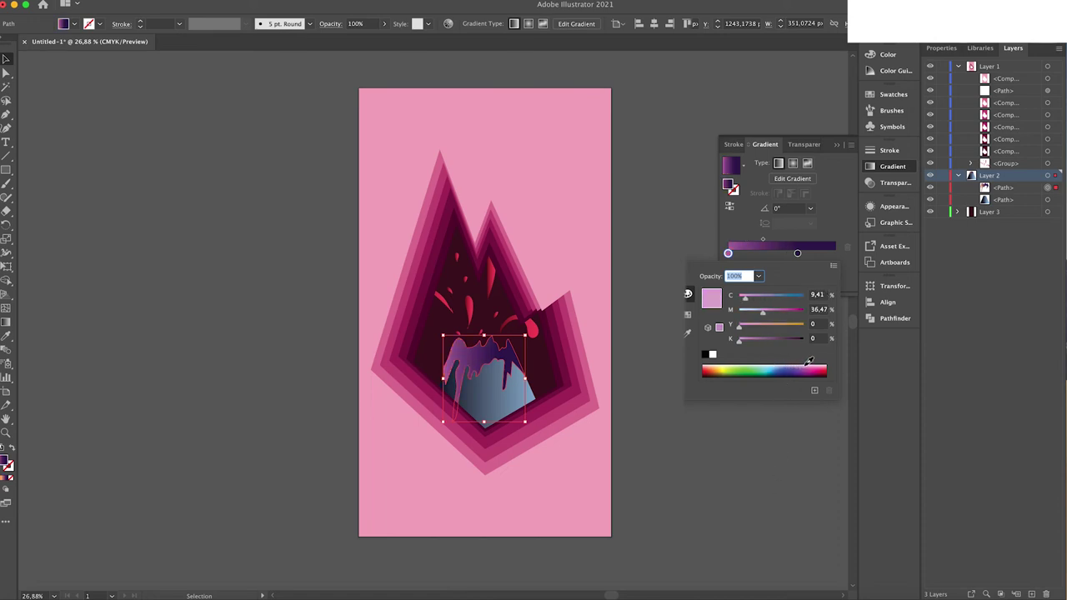
{"action": "left_click", "coordinate": [771, 486]}
Change the cone's right stop to pink and its left stop to dark purple
{"action": "left_click", "coordinate": [492, 392]}
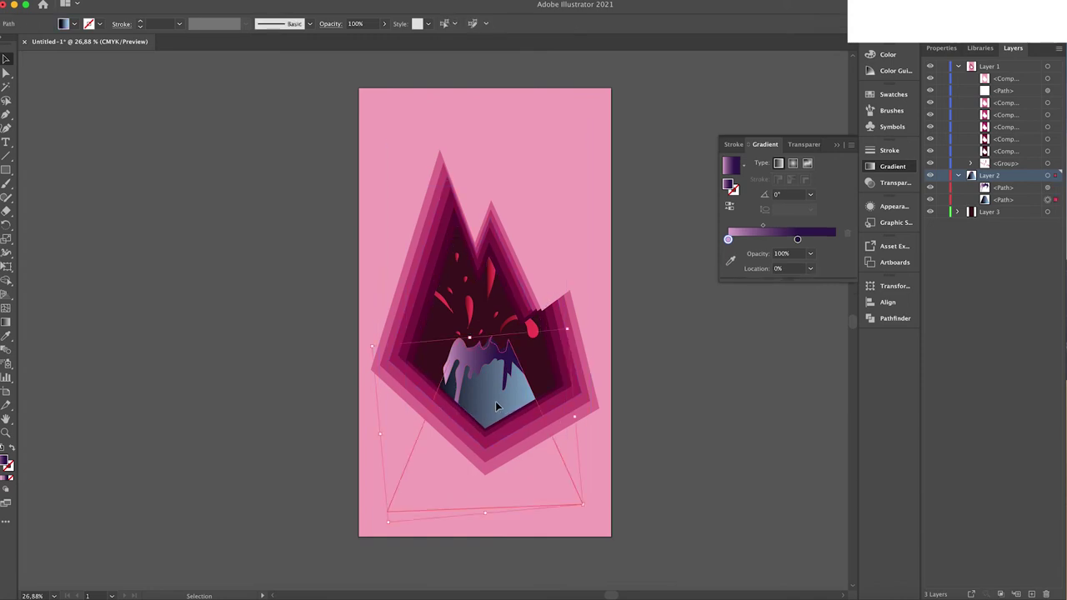
{"action": "double_click", "coordinate": [834, 253]}
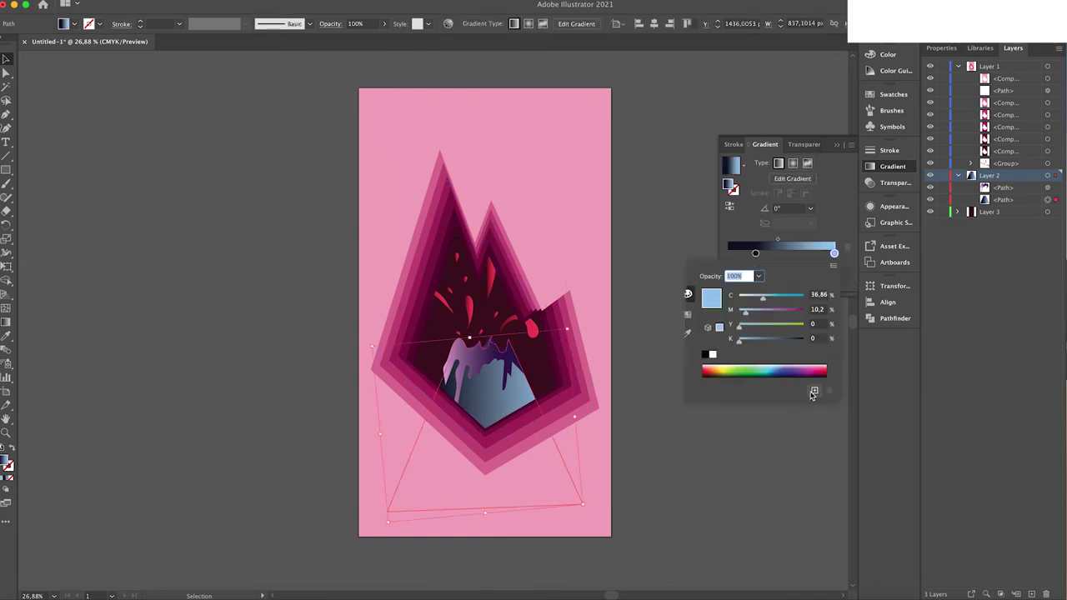
{"action": "left_click", "coordinate": [810, 362]}
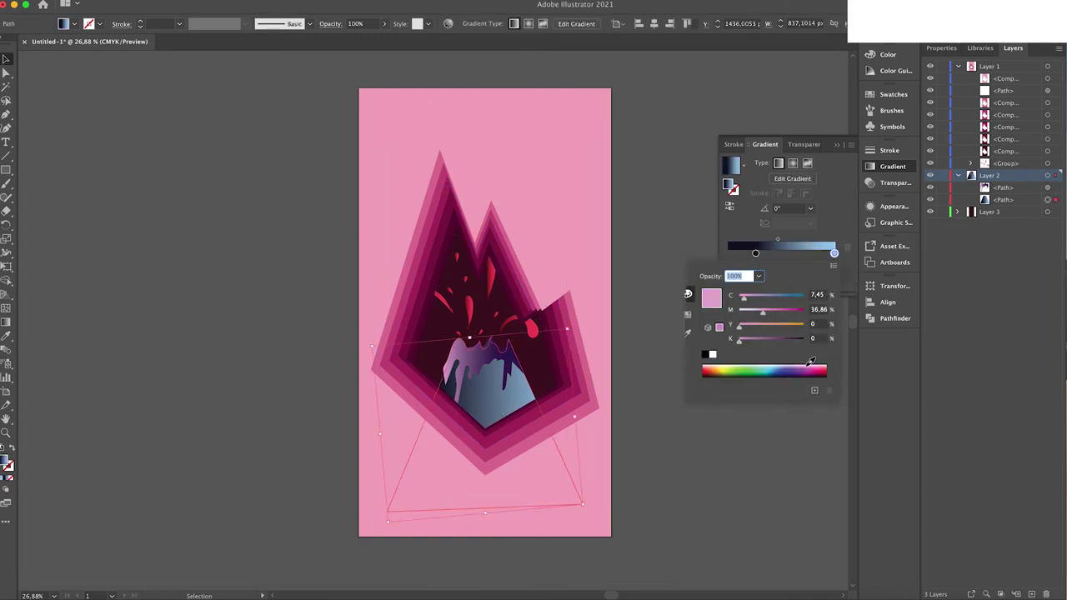
{"action": "left_click", "coordinate": [768, 450]}
{"action": "left_click", "coordinate": [755, 253]}
{"action": "double_click", "coordinate": [755, 254]}
{"action": "left_click_drag", "start_coordinate": [807, 370], "coordinate": [807, 373]}
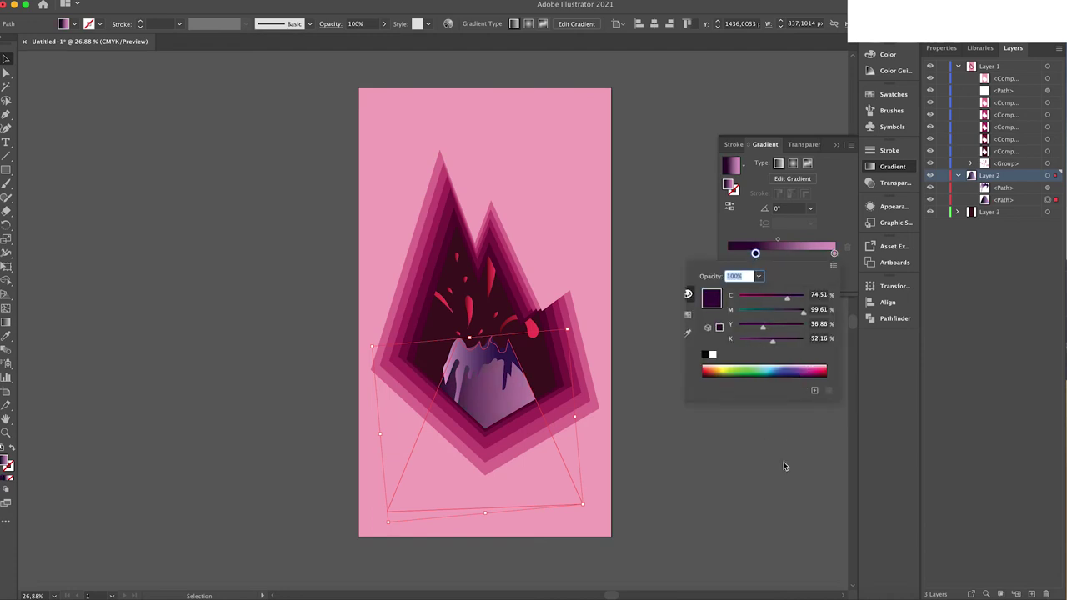
{"action": "left_click", "coordinate": [753, 492]}
{"action": "left_click", "coordinate": [749, 490]}
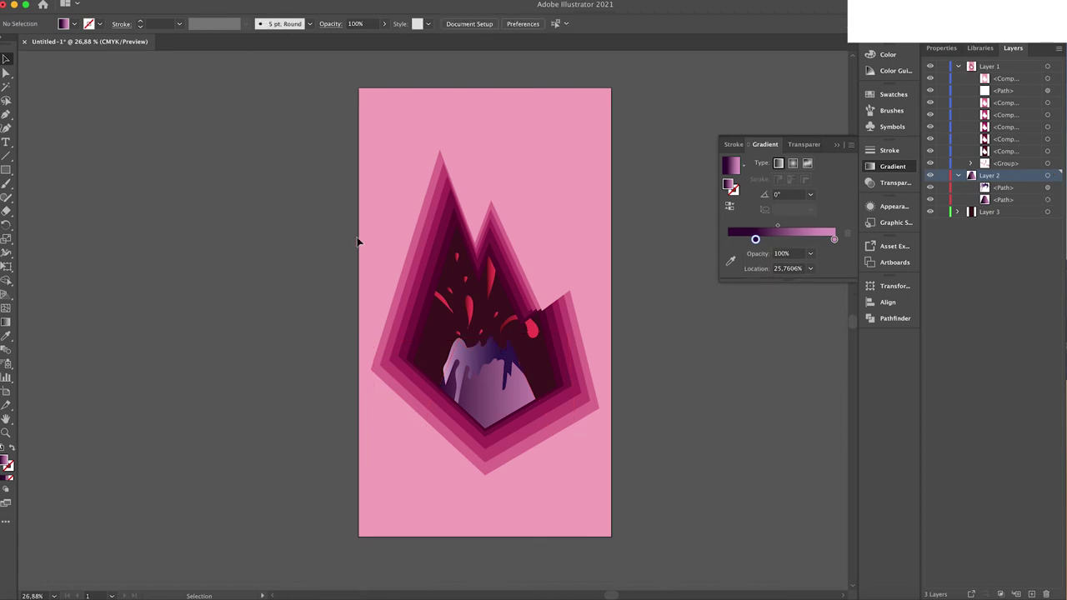
Set the splash drops' gradient stops to dark purple and vivid magenta pink
{"action": "left_click", "coordinate": [1048, 163]}
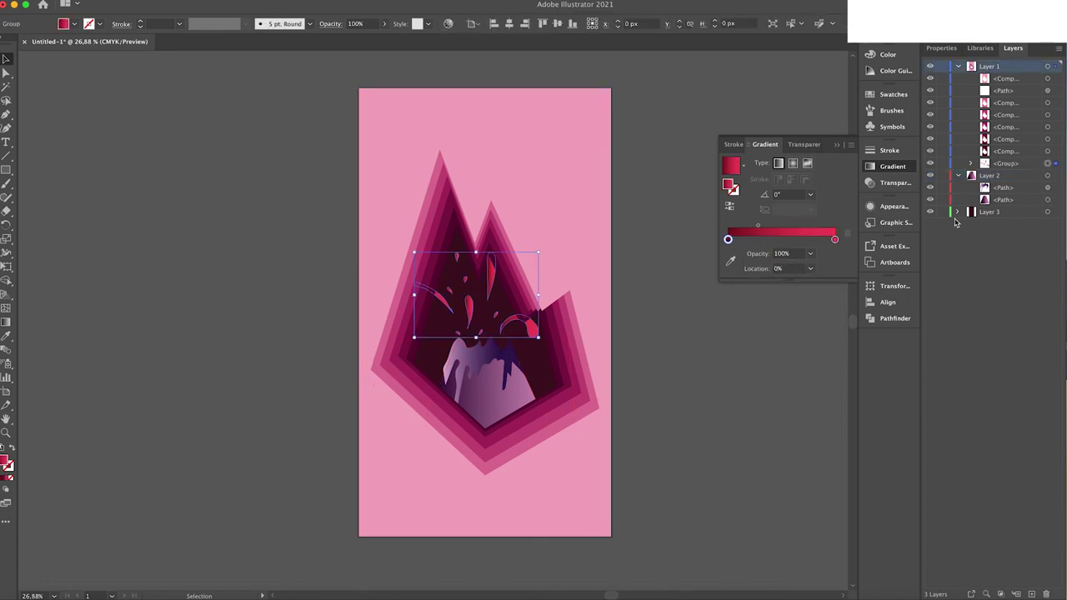
{"action": "double_click", "coordinate": [728, 239]}
{"action": "left_click_drag", "start_coordinate": [801, 358], "coordinate": [799, 350]}
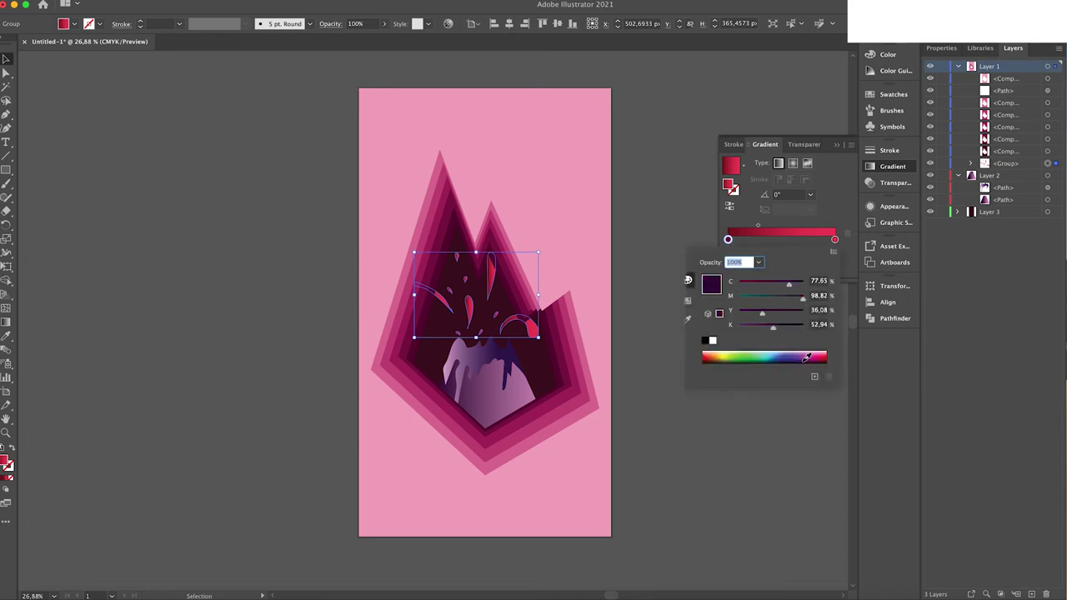
{"action": "double_click", "coordinate": [834, 239]}
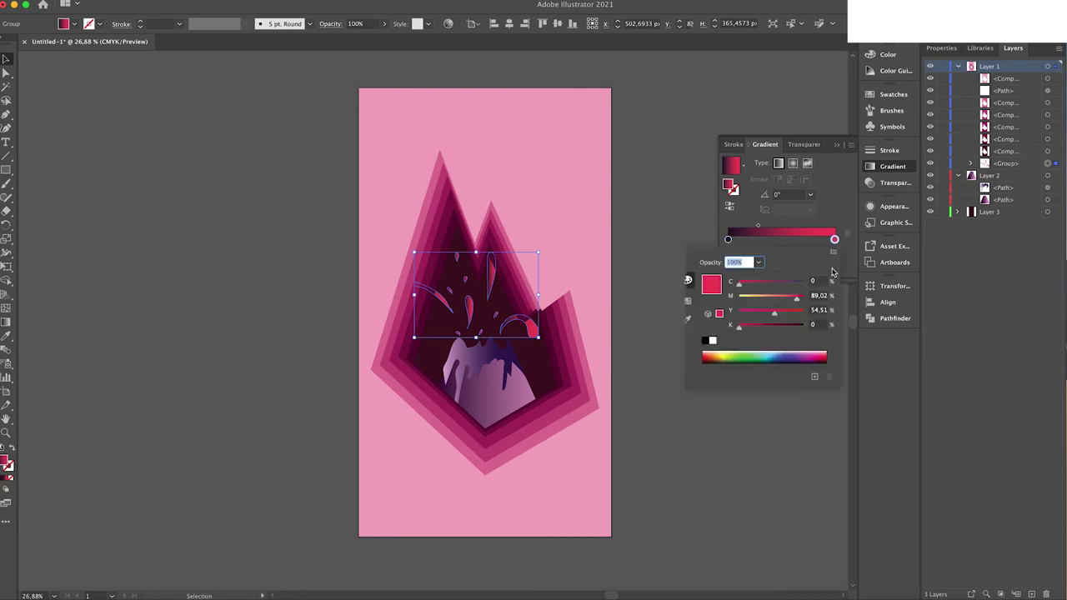
{"action": "left_click_drag", "start_coordinate": [812, 358], "coordinate": [806, 357]}
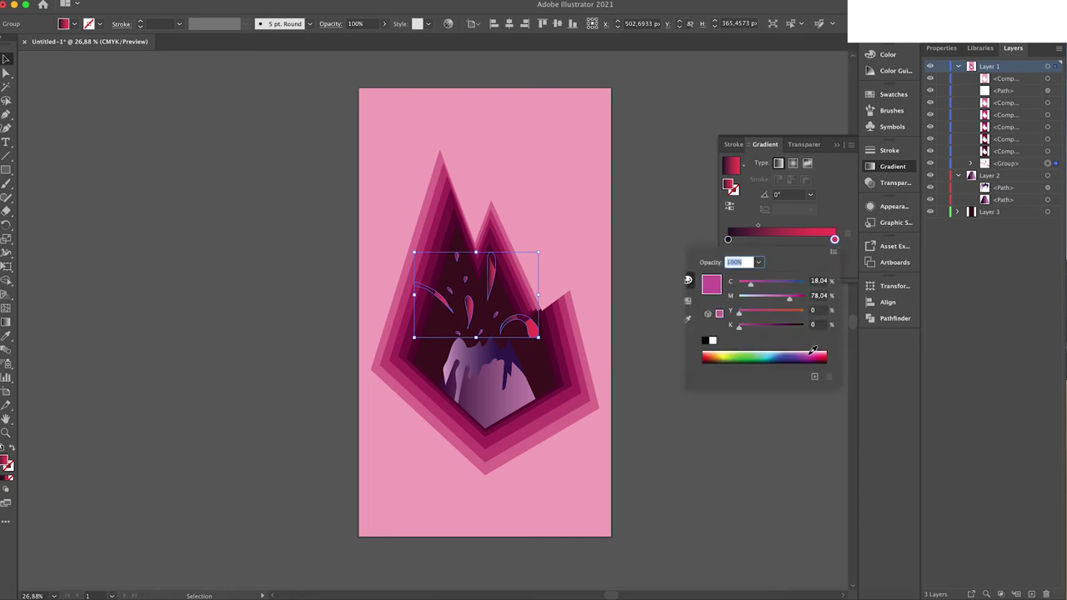
{"action": "left_click_drag", "start_coordinate": [805, 357], "coordinate": [821, 352]}
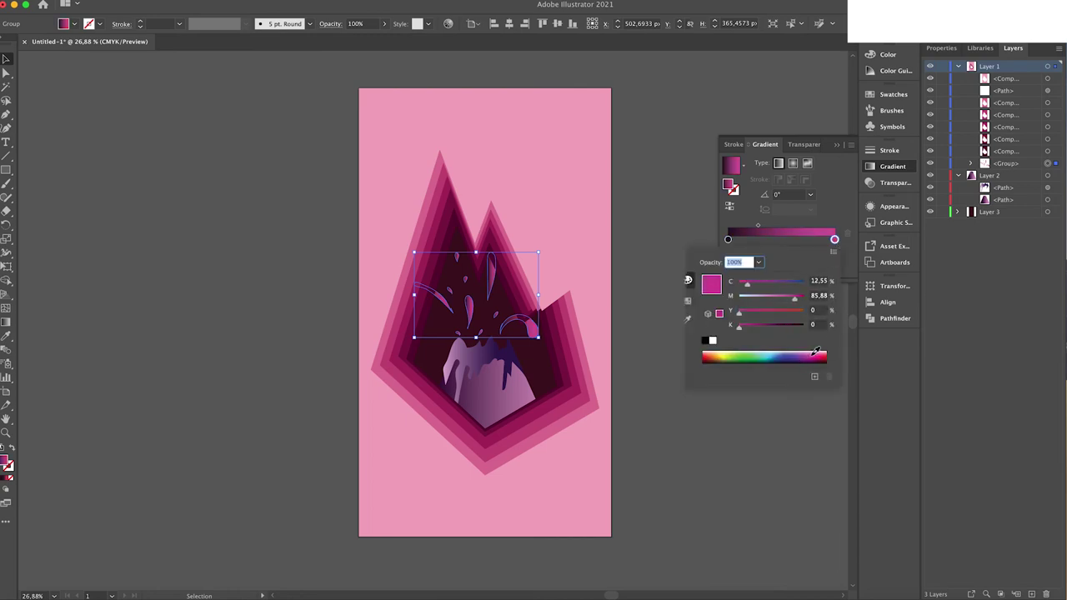
{"action": "left_click", "coordinate": [768, 490]}
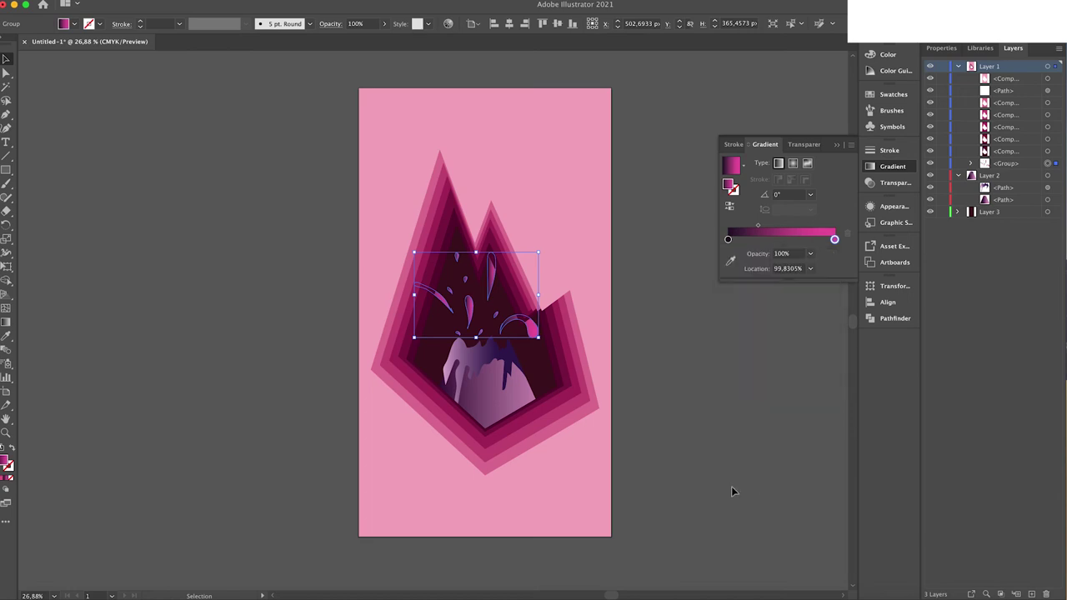
{"action": "left_click", "coordinate": [731, 486]}
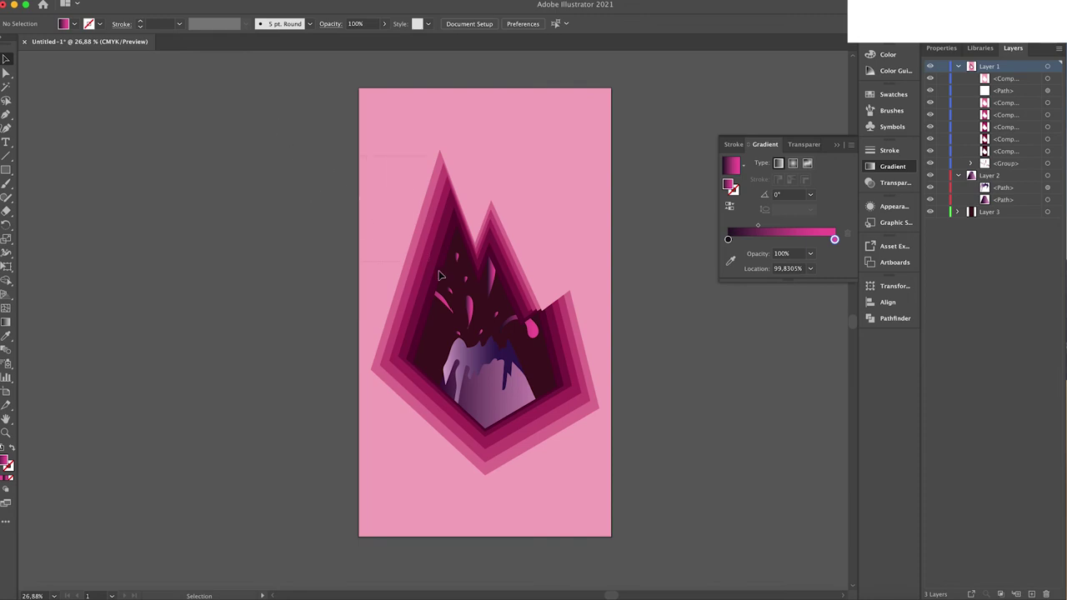
Apply a Stylize > Drop Shadow effect to all artwork, then deselect and close the Gradient panel
{"action": "key", "text": "ctrl+a"}
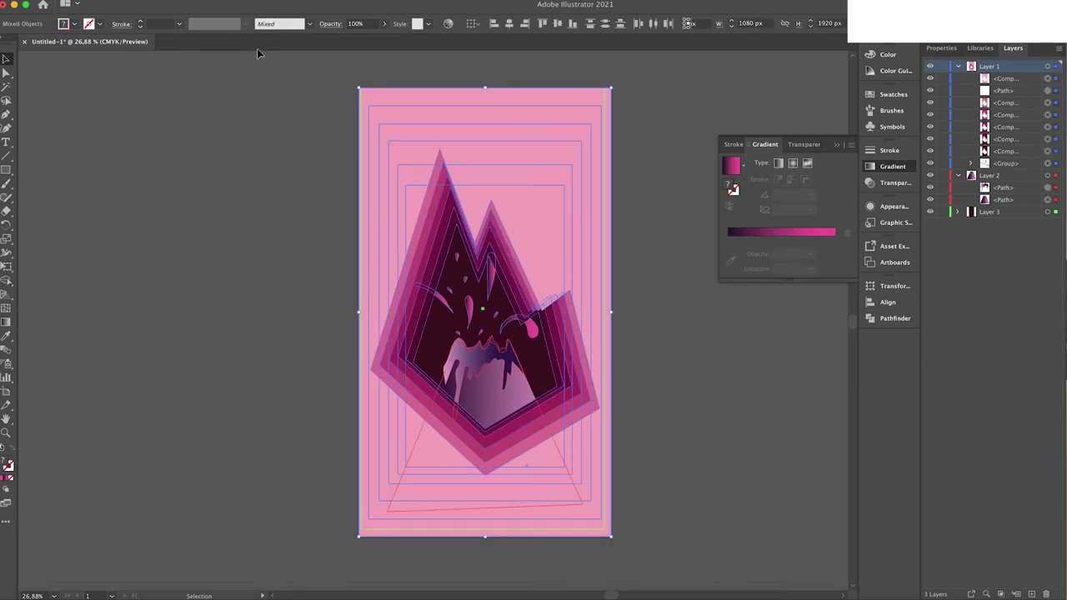
{"action": "left_click", "coordinate": [238, 0]}
{"action": "mouse_move", "coordinate": [248, 135]}
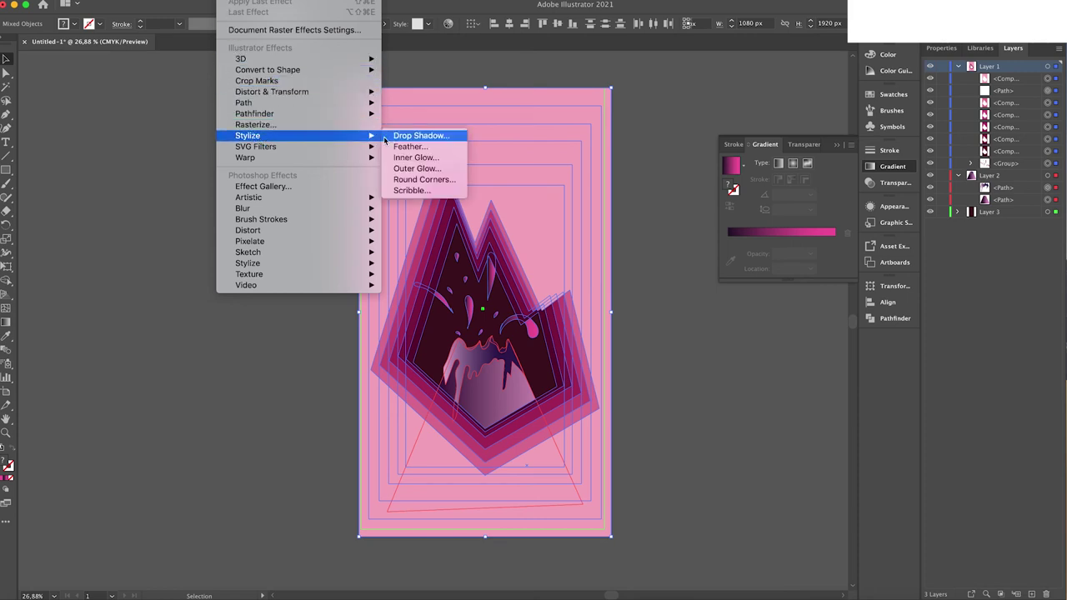
{"action": "left_click", "coordinate": [421, 135]}
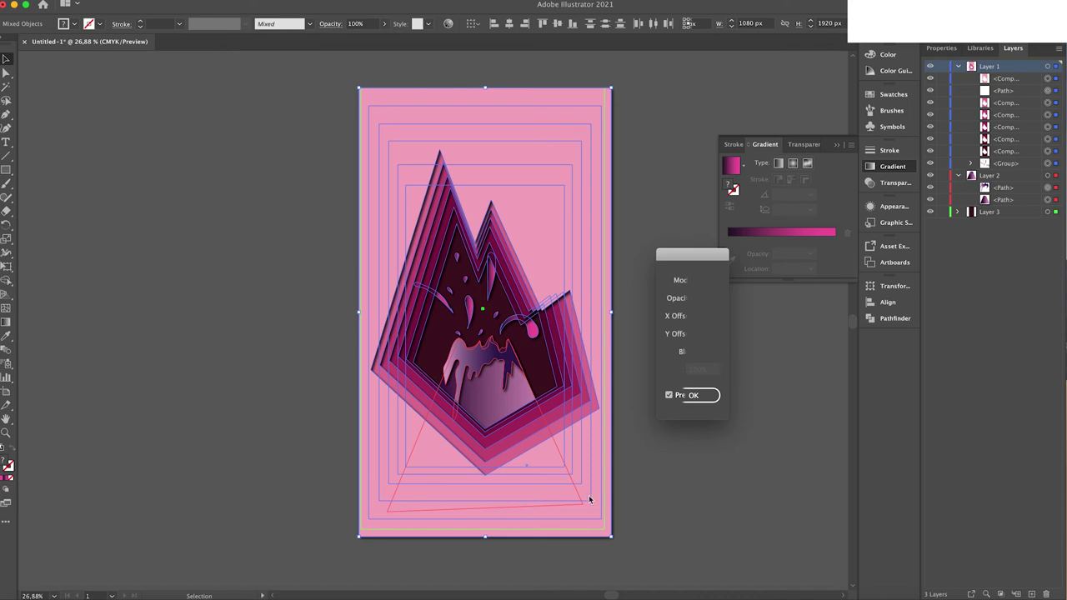
{"action": "left_click", "coordinate": [691, 396]}
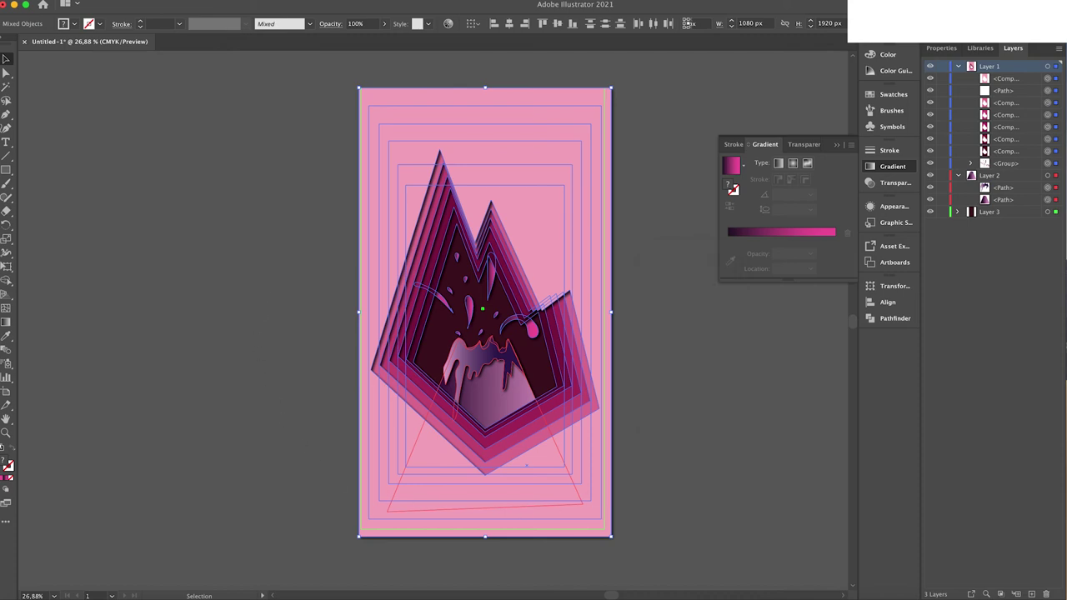
{"action": "key", "text": "ctrl+shift+a"}
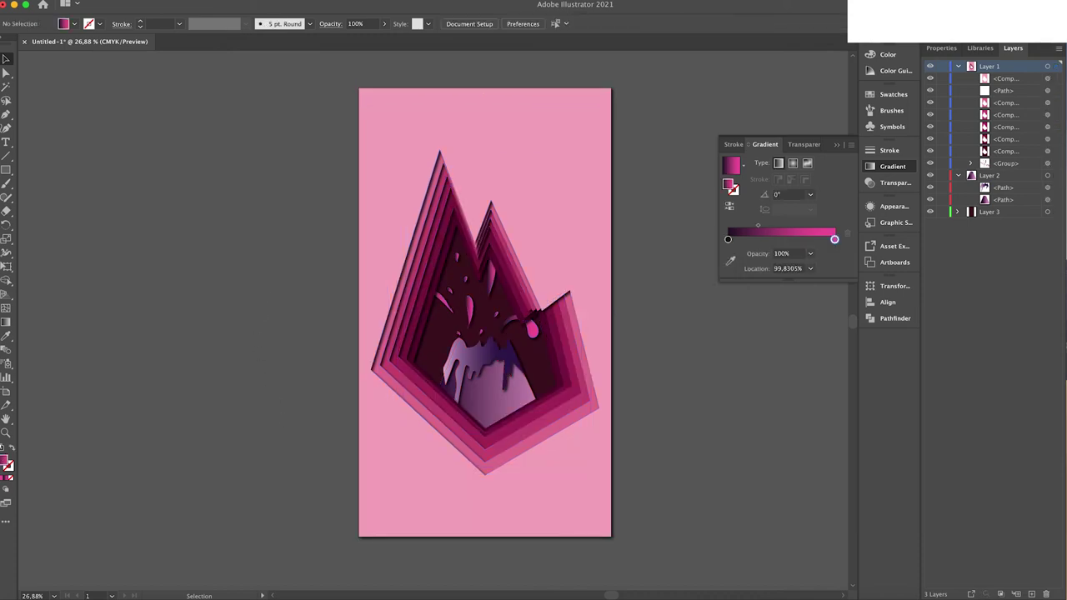
{"action": "left_click", "coordinate": [838, 146]}
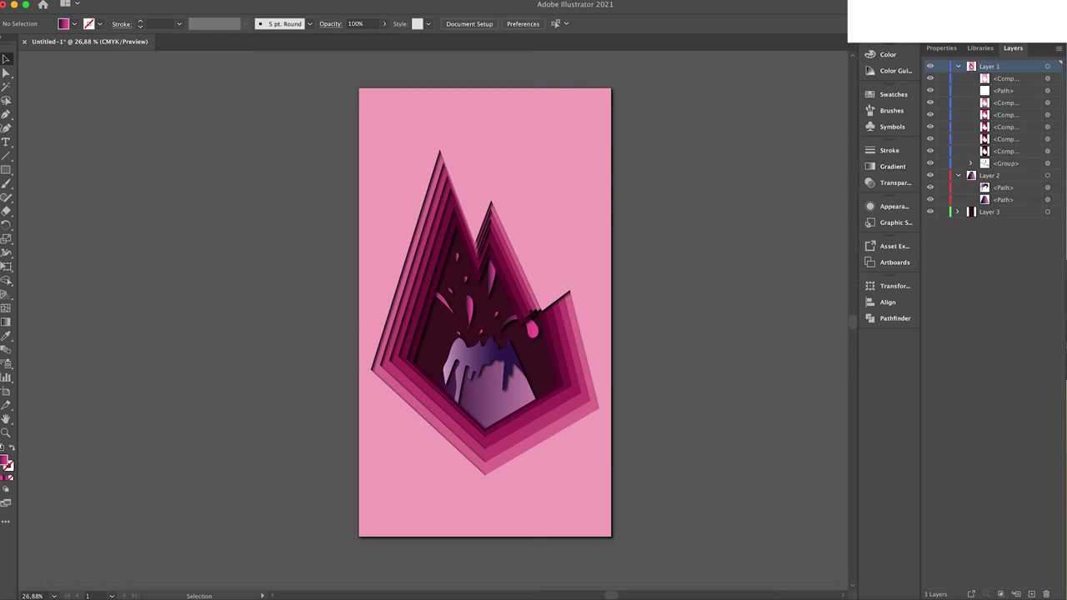
Isolate the long curved drop in the splash group with Direct Selection to edit it
{"action": "left_click", "coordinate": [449, 310]}
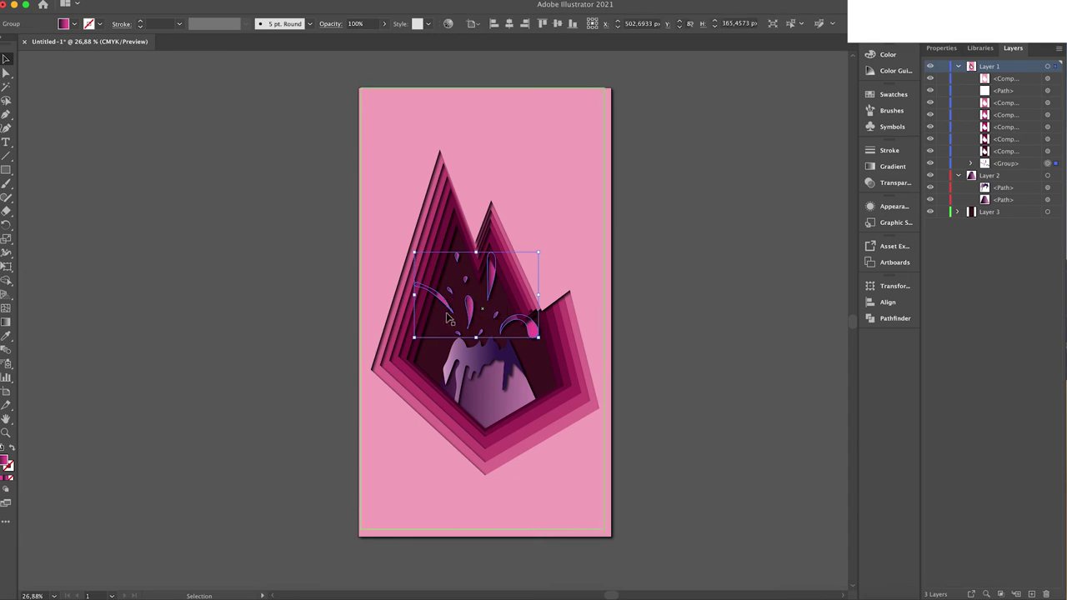
{"action": "key", "text": "a"}
{"action": "scroll", "coordinate": [450, 323], "scroll_direction": "up", "scroll_amount": 1}
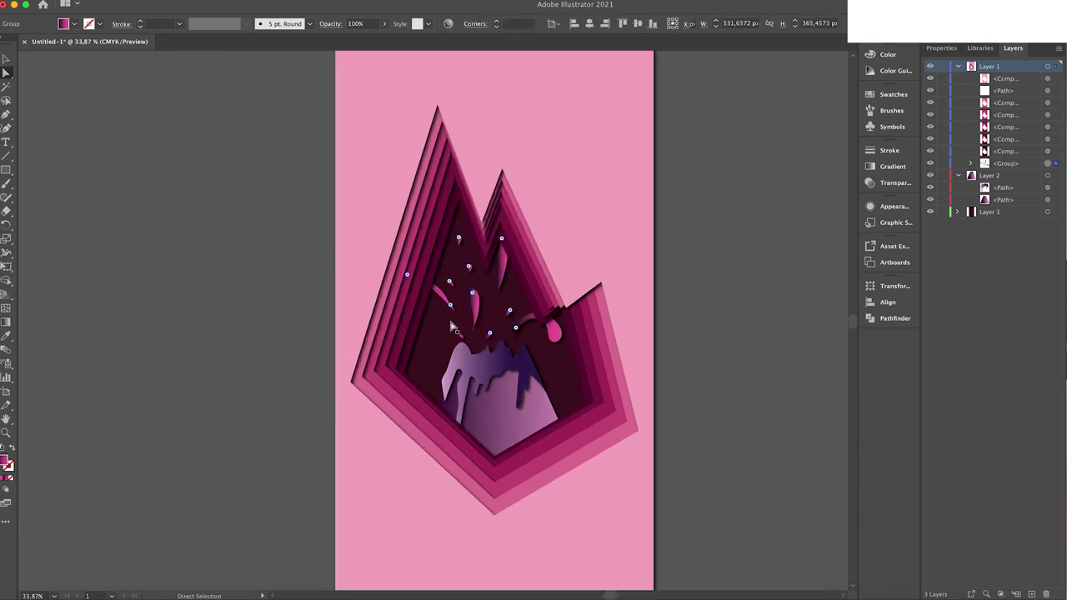
{"action": "scroll", "coordinate": [450, 327], "scroll_direction": "up", "scroll_amount": 4}
{"action": "scroll", "coordinate": [450, 327], "scroll_direction": "up", "scroll_amount": 4}
{"action": "left_click", "coordinate": [465, 223]}
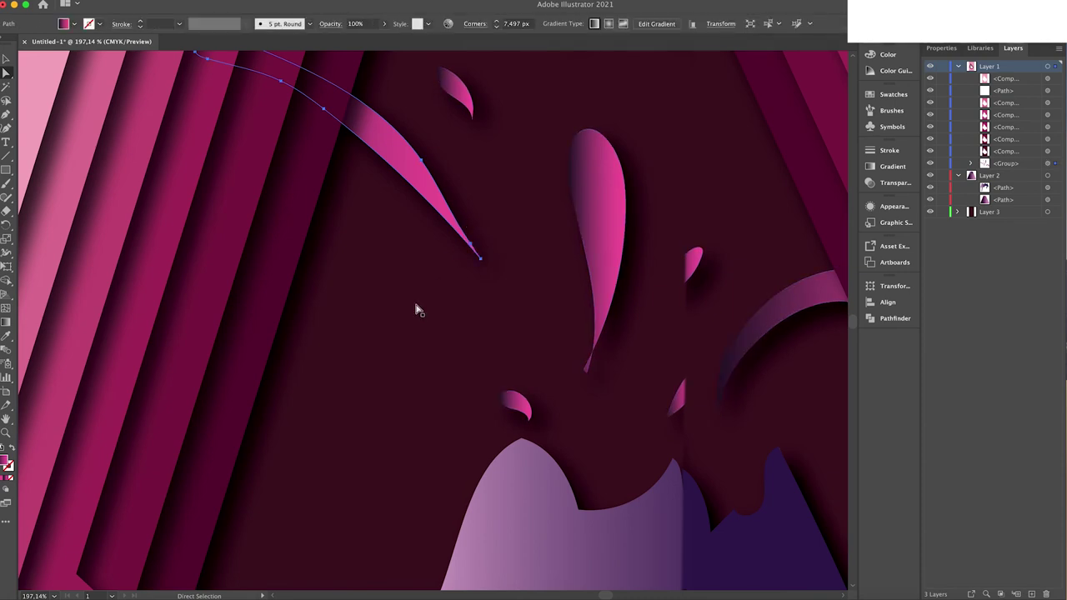
{"action": "scroll", "coordinate": [450, 354], "scroll_direction": "down", "scroll_amount": 2}
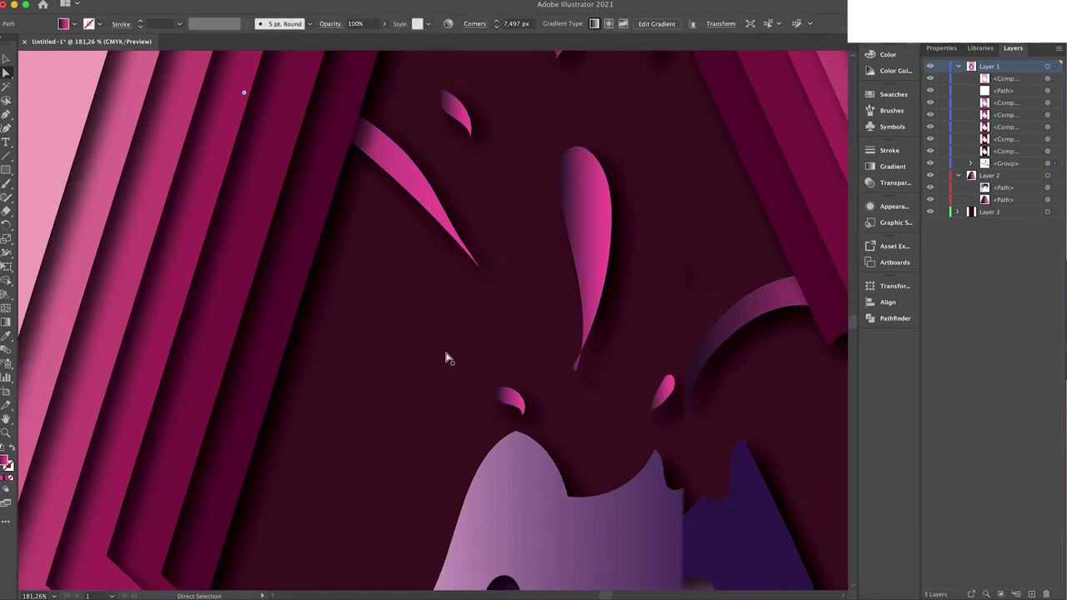
{"action": "scroll", "coordinate": [447, 357], "scroll_direction": "down", "scroll_amount": 6}
{"action": "scroll", "coordinate": [451, 350], "scroll_direction": "up", "scroll_amount": 3}
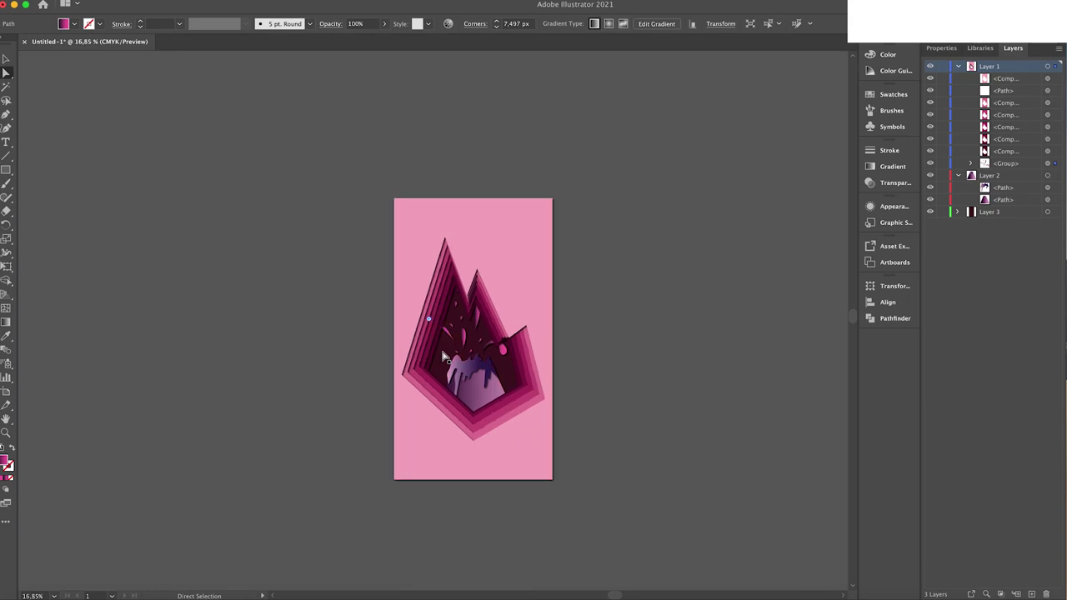
{"action": "scroll", "coordinate": [475, 344], "scroll_direction": "right", "scroll_amount": 2}
{"action": "scroll", "coordinate": [475, 345], "scroll_direction": "right", "scroll_amount": 1}
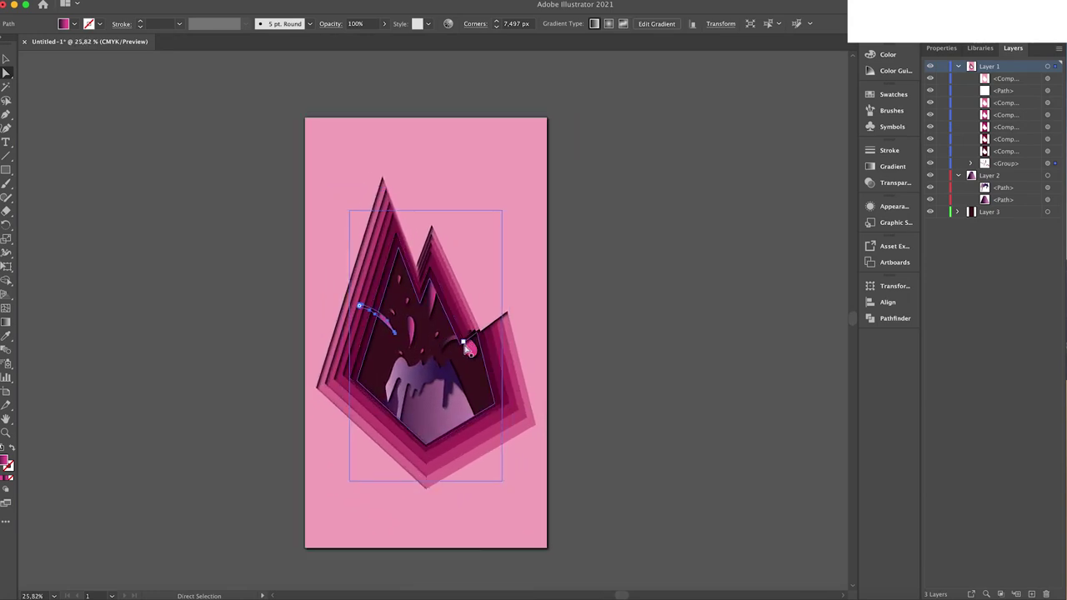
{"action": "scroll", "coordinate": [463, 349], "scroll_direction": "up", "scroll_amount": 2}
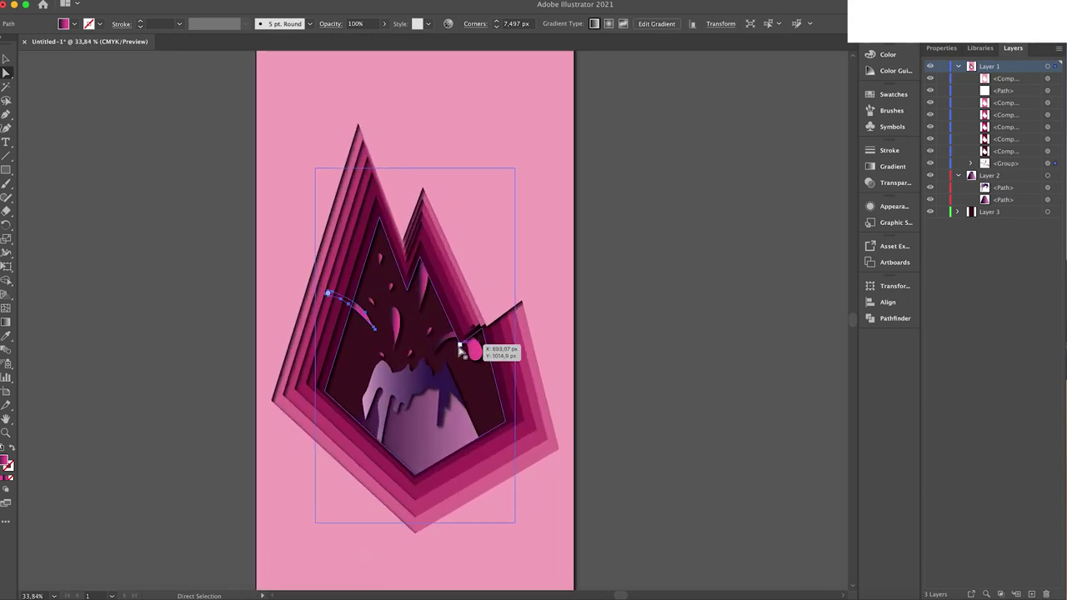
Return to the Selection tool, deselect everything and scroll back to the full poster
{"action": "key", "text": "v"}
{"action": "key", "text": "ctrl+shift+a"}
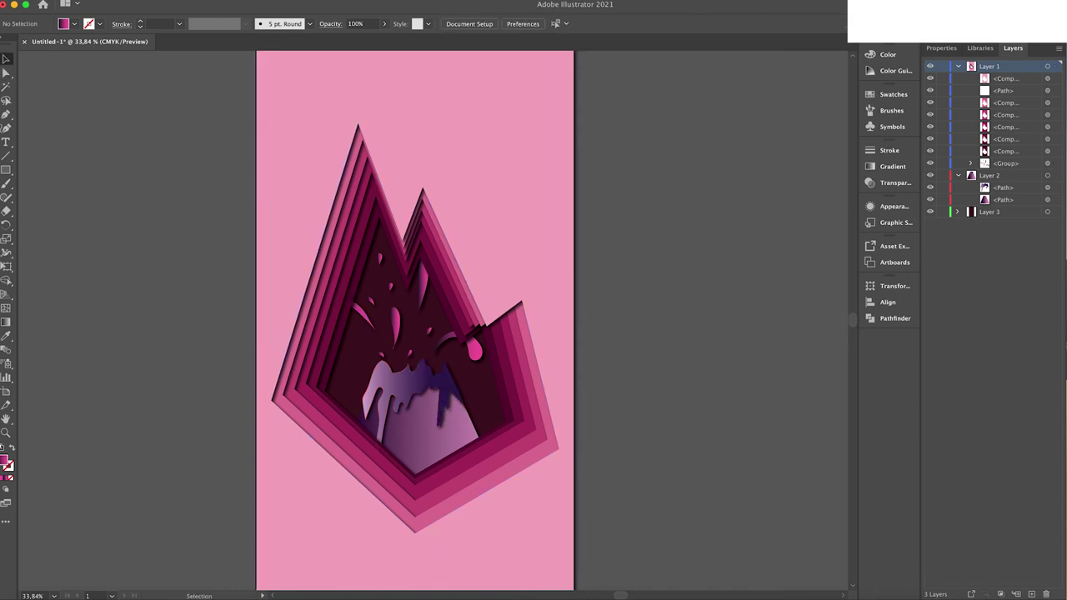
{"action": "scroll", "coordinate": [676, 458], "scroll_direction": "left", "scroll_amount": 1}
{"action": "scroll", "coordinate": [675, 458], "scroll_direction": "left", "scroll_amount": 2}
{"action": "scroll", "coordinate": [676, 458], "scroll_direction": "down", "scroll_amount": 2}
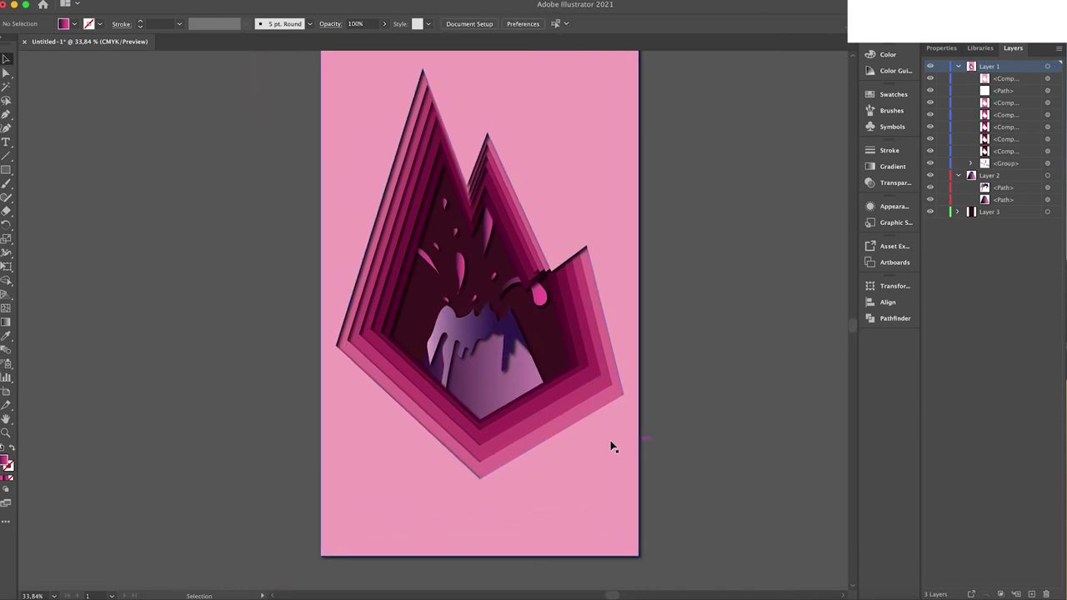
Make the cone's right gradient stop more magenta and its left stop pink
{"action": "left_click", "coordinate": [446, 326]}
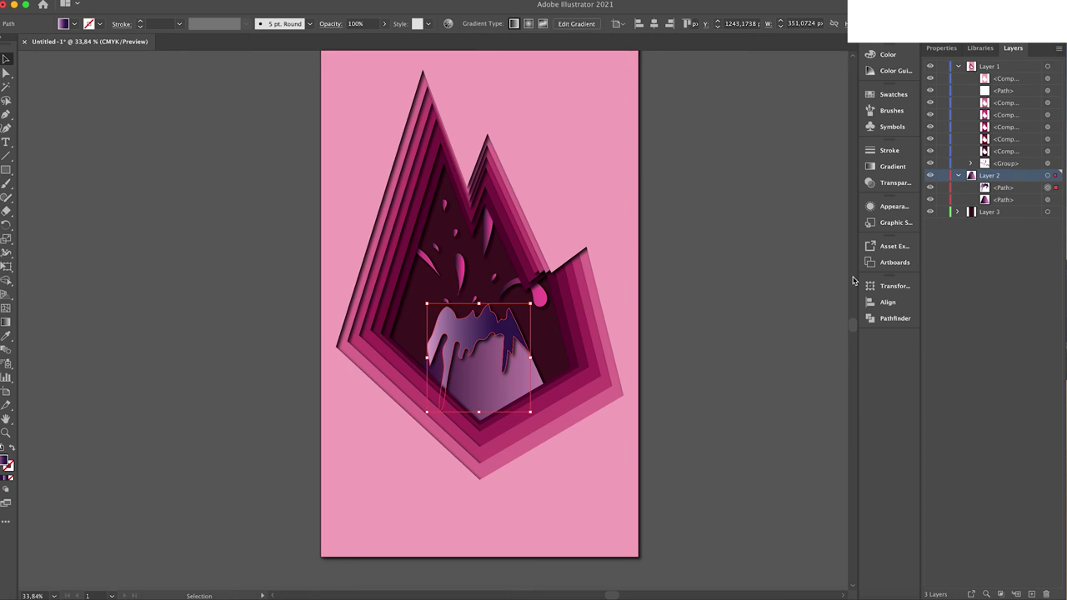
{"action": "left_click", "coordinate": [888, 167]}
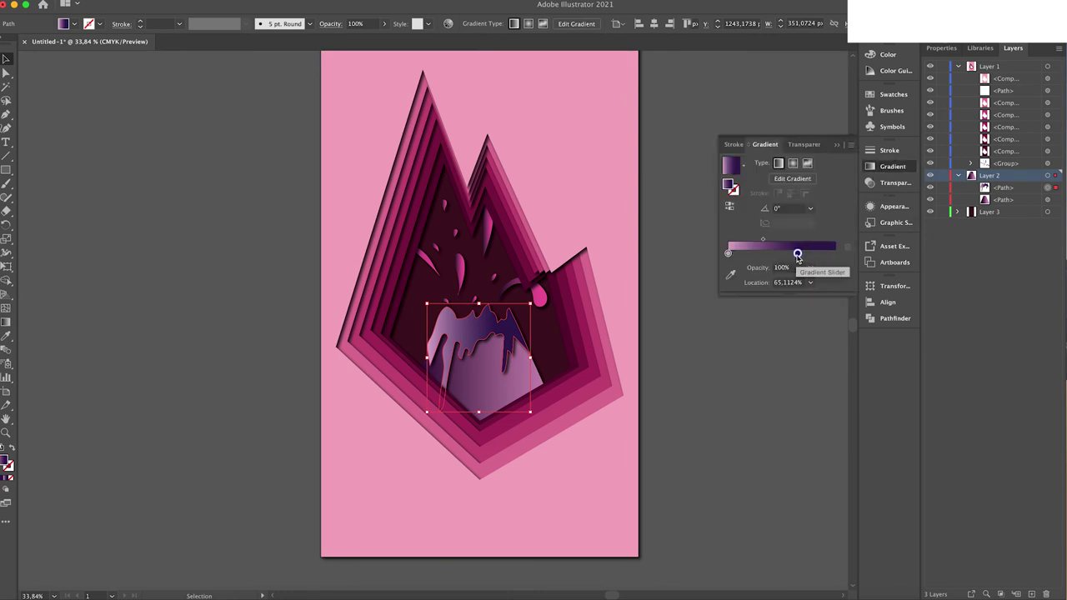
{"action": "double_click", "coordinate": [798, 257]}
{"action": "left_click", "coordinate": [808, 372]}
{"action": "left_click", "coordinate": [810, 370]}
{"action": "double_click", "coordinate": [728, 253]}
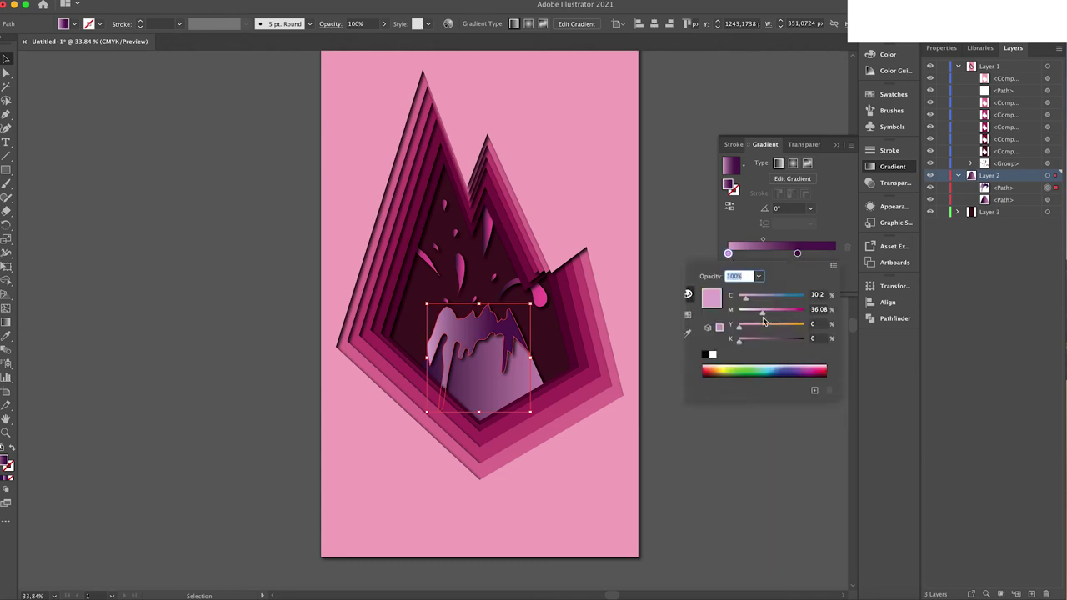
{"action": "left_click", "coordinate": [813, 365]}
{"action": "left_click", "coordinate": [814, 364]}
{"action": "left_click", "coordinate": [813, 364]}
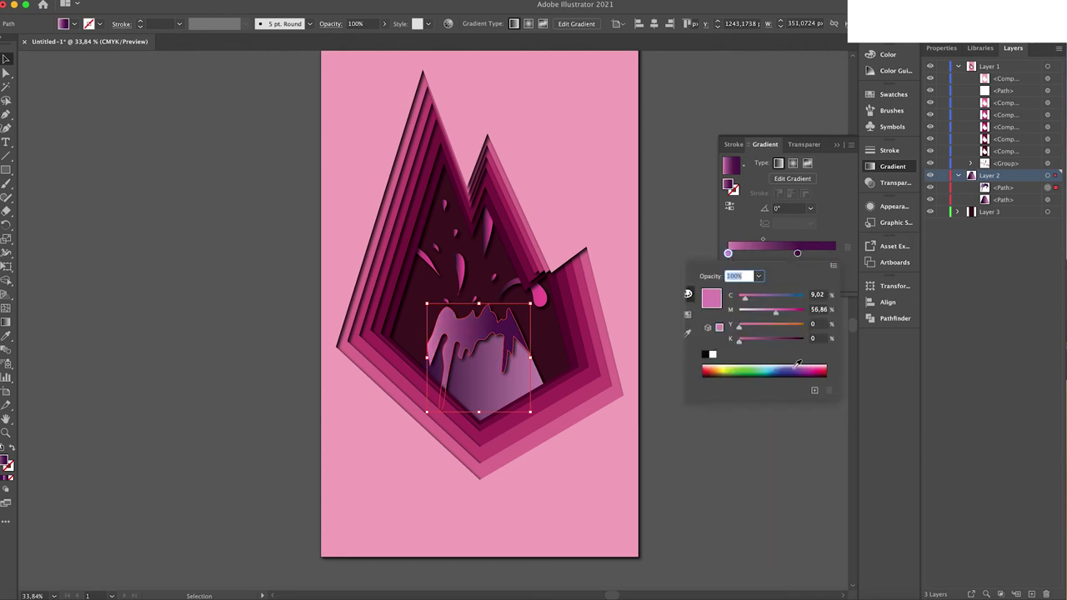
{"action": "key", "text": "Escape"}
Change the left gradient stop of the large triangle behind the volcano to dark magenta
{"action": "left_click", "coordinate": [495, 390]}
{"action": "left_click", "coordinate": [755, 252]}
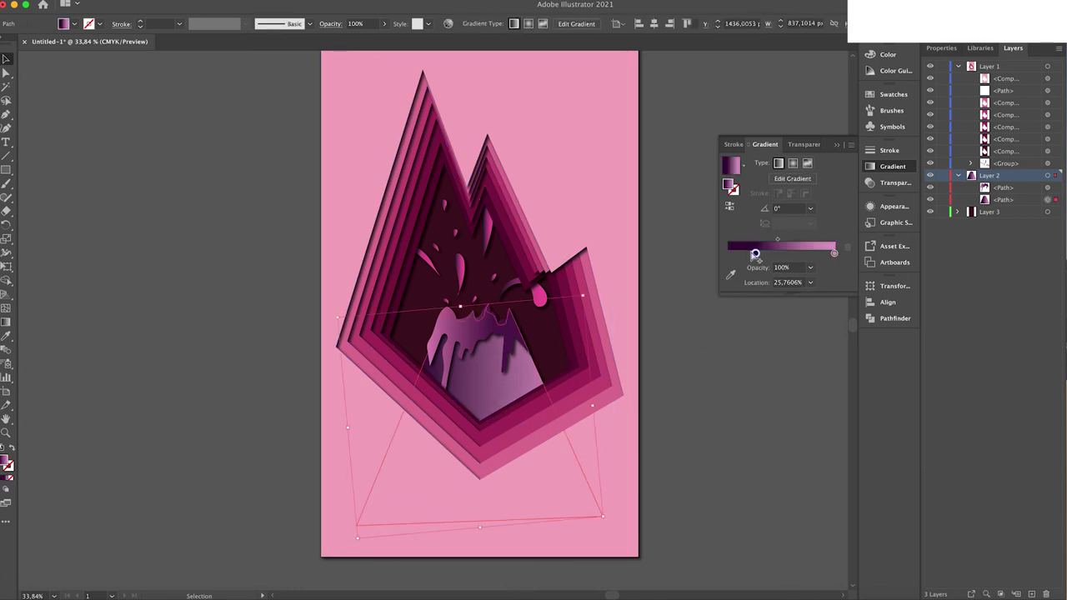
{"action": "double_click", "coordinate": [753, 252]}
{"action": "key", "text": "Escape"}
{"action": "double_click", "coordinate": [757, 253]}
{"action": "left_click_drag", "start_coordinate": [814, 365], "coordinate": [819, 370]}
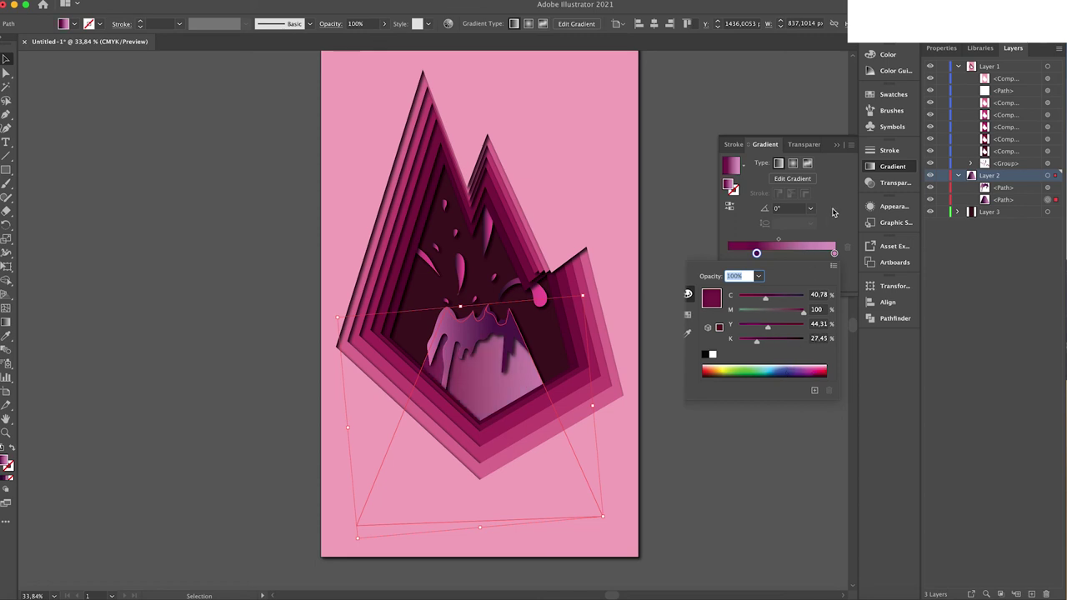
{"action": "left_click", "coordinate": [836, 213]}
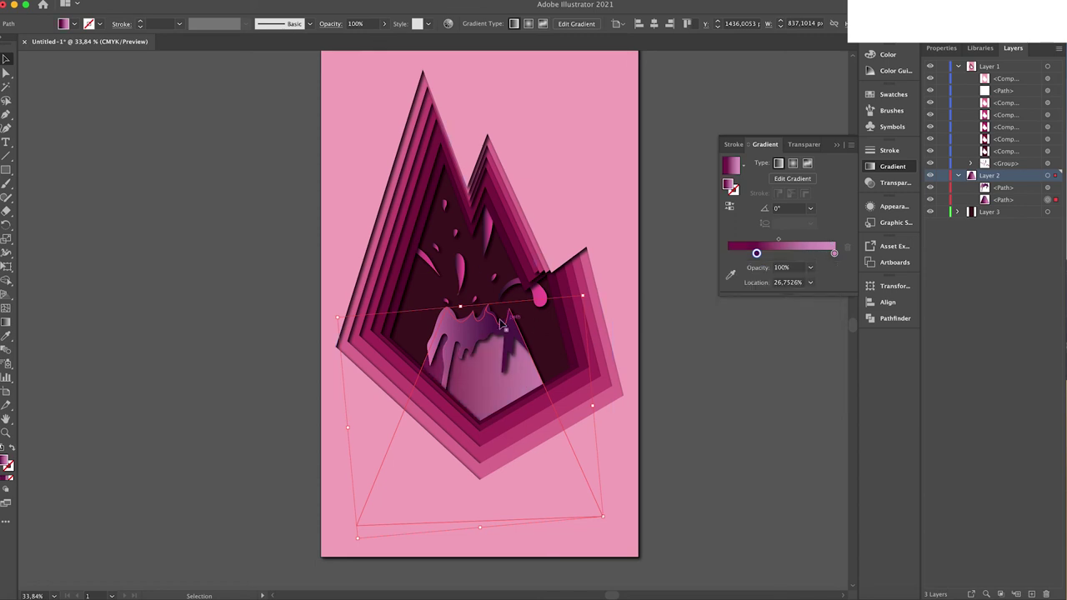
Set the cone's right gradient stop to crimson magenta and close the Gradient panel
{"action": "left_click", "coordinate": [483, 337]}
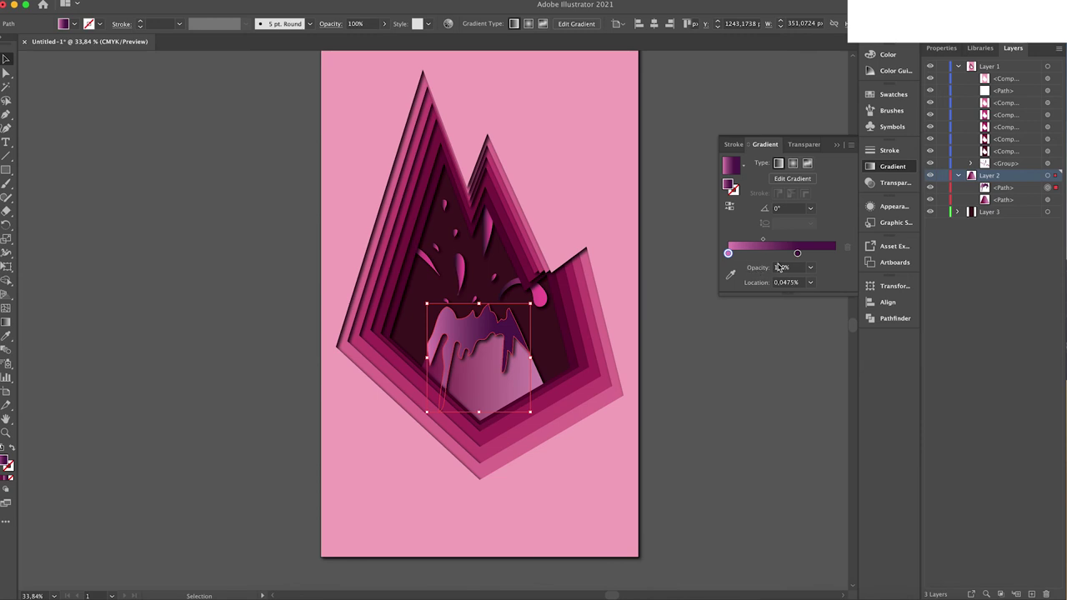
{"action": "double_click", "coordinate": [797, 253]}
{"action": "mouse_move", "coordinate": [809, 369]}
{"action": "left_mouse_down"}
{"action": "mouse_move", "coordinate": [820, 369]}
{"action": "mouse_move", "coordinate": [793, 405]}
{"action": "mouse_move", "coordinate": [819, 368]}
{"action": "left_mouse_up"}
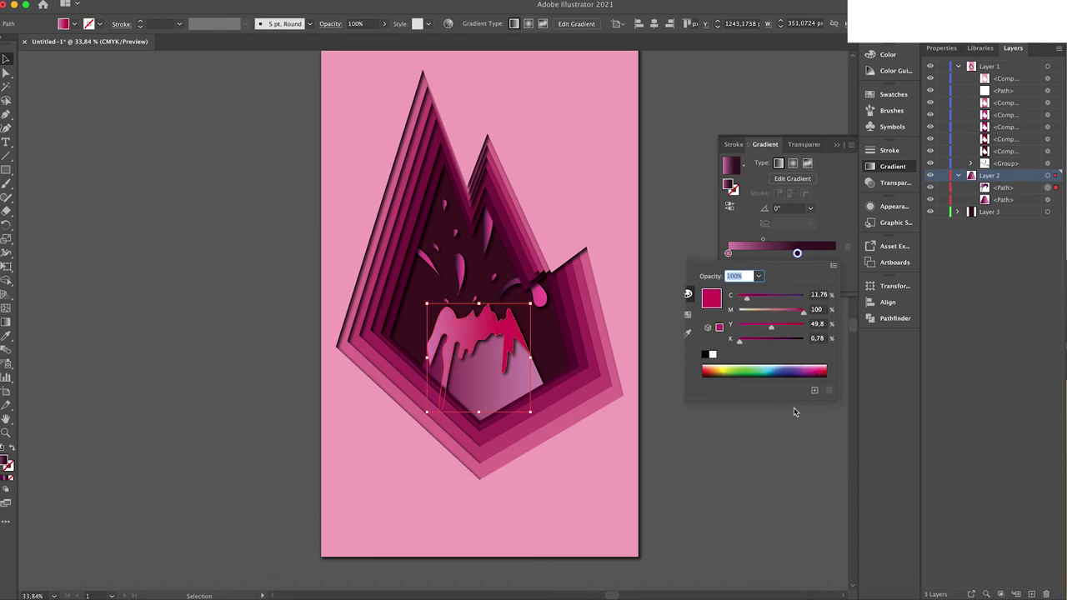
{"action": "left_click", "coordinate": [762, 457]}
{"action": "left_click", "coordinate": [736, 461]}
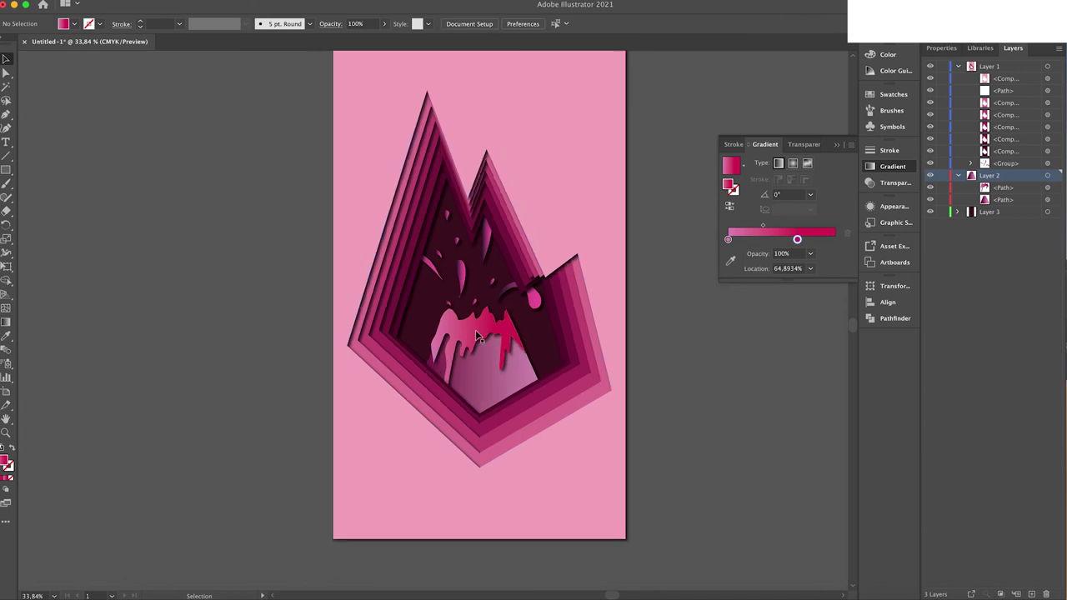
{"action": "scroll", "coordinate": [480, 334], "scroll_direction": "down", "scroll_amount": 2}
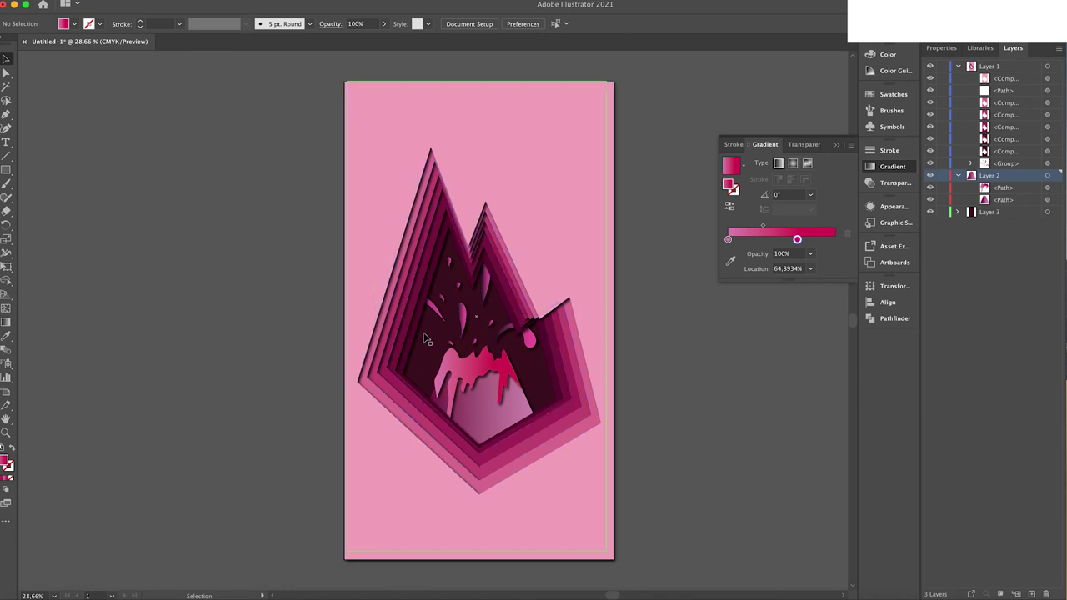
{"action": "left_click", "coordinate": [837, 146]}
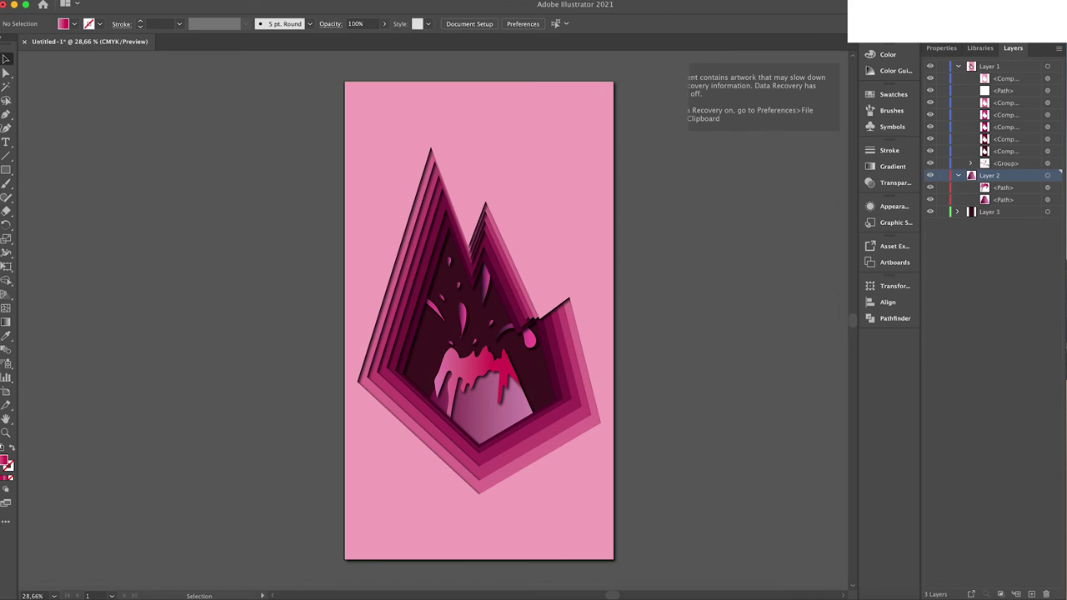
Create a new layer named Layer 4 and test the white Paintbrush
{"action": "key", "text": "b"}
{"action": "left_click_drag", "start_coordinate": [684, 336], "coordinate": [674, 327]}
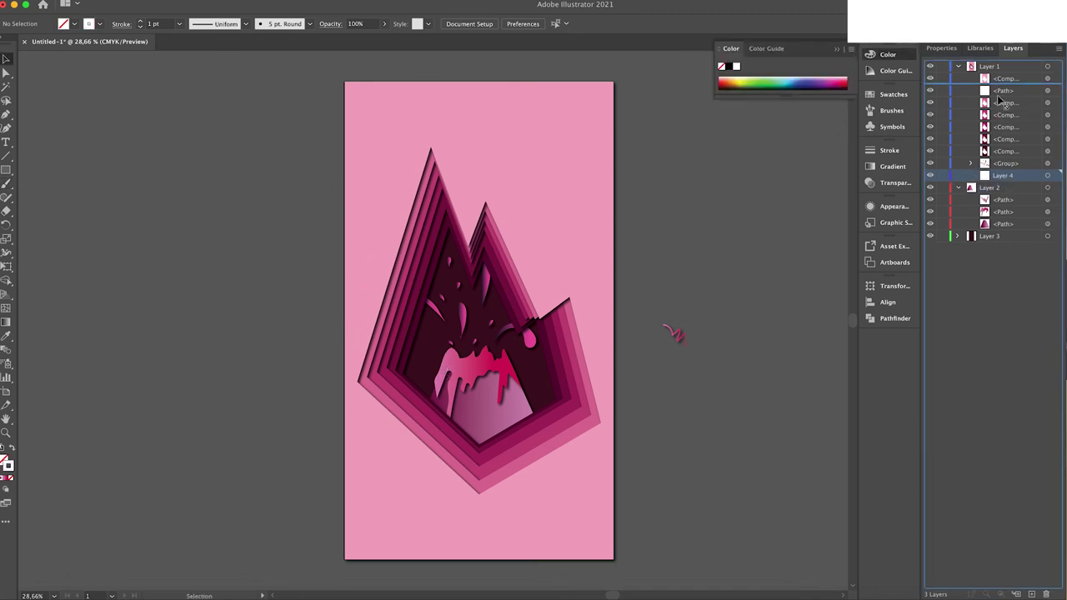
{"action": "key", "text": "Return"}
{"action": "key", "text": "b"}
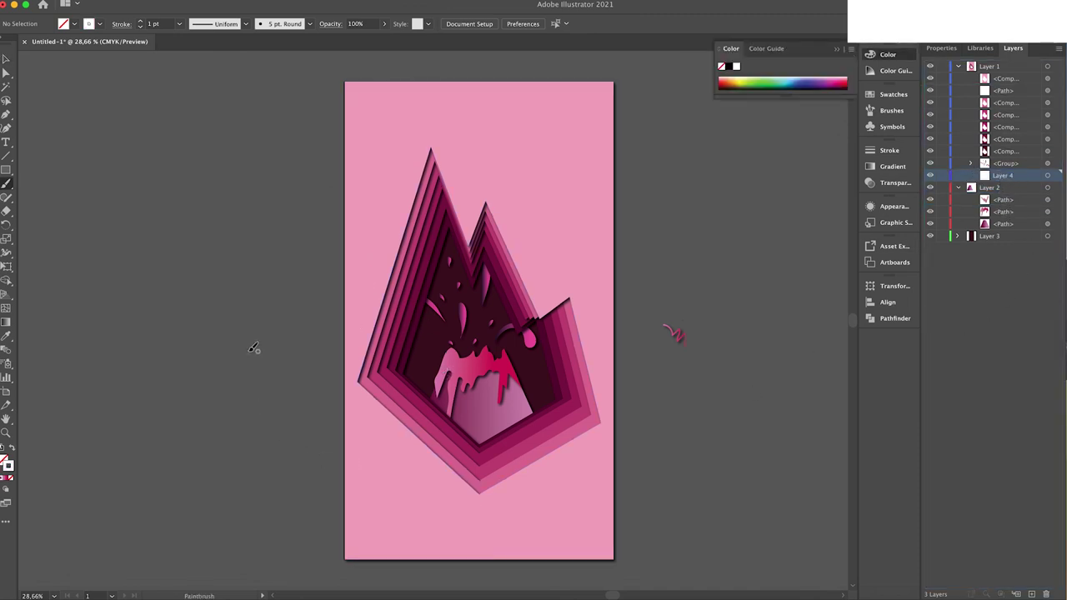
Dab eight small white star dots across the sky around the volcano
{"action": "left_click", "coordinate": [424, 341]}
{"action": "left_click", "coordinate": [438, 280]}
{"action": "left_click", "coordinate": [468, 298]}
{"action": "left_click", "coordinate": [479, 319]}
{"action": "left_click", "coordinate": [495, 309]}
{"action": "left_click", "coordinate": [519, 358]}
{"action": "left_click", "coordinate": [542, 369]}
{"action": "left_click", "coordinate": [409, 367]}
Raise the brush stroke to 2 pt and add three larger star dots
{"action": "left_click", "coordinate": [140, 20]}
{"action": "left_click", "coordinate": [449, 245]}
{"action": "left_click", "coordinate": [447, 287]}
{"action": "left_click", "coordinate": [426, 320]}
Delete the stray test dot left beside the artboard
{"action": "key", "text": "v"}
{"action": "left_click", "coordinate": [247, 350]}
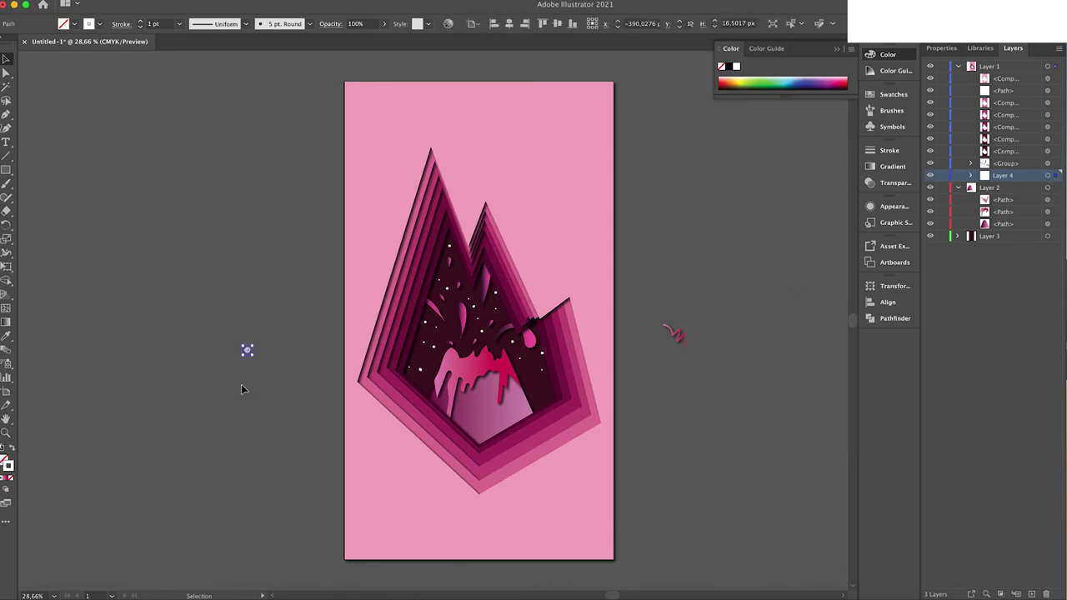
{"action": "key", "text": "Delete"}
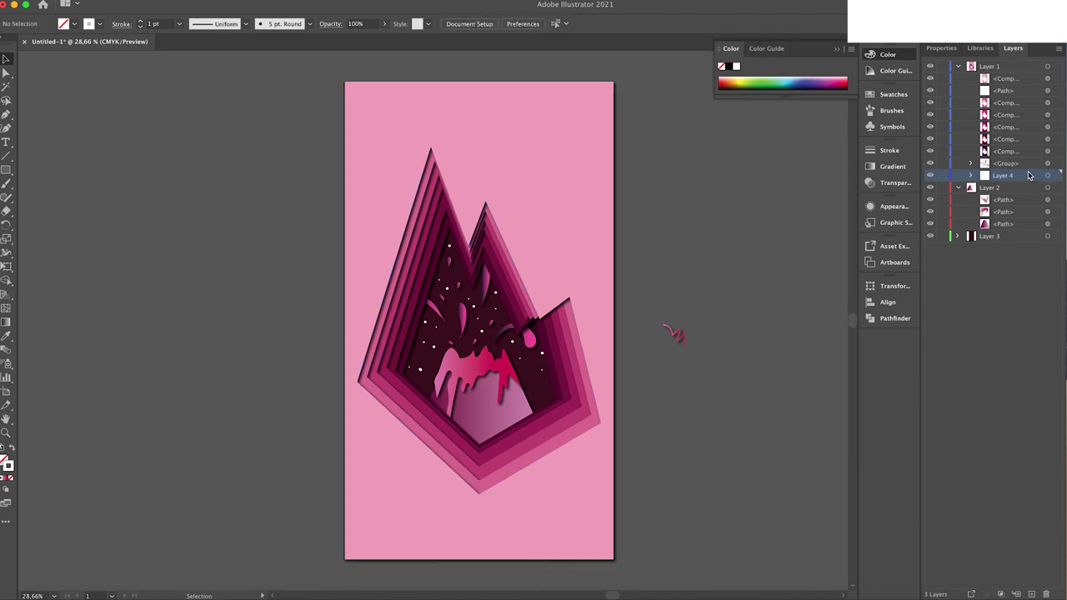
Apply a white Outer Glow effect to all Layer 4 star dots, then deselect them
{"action": "left_click", "coordinate": [1048, 175]}
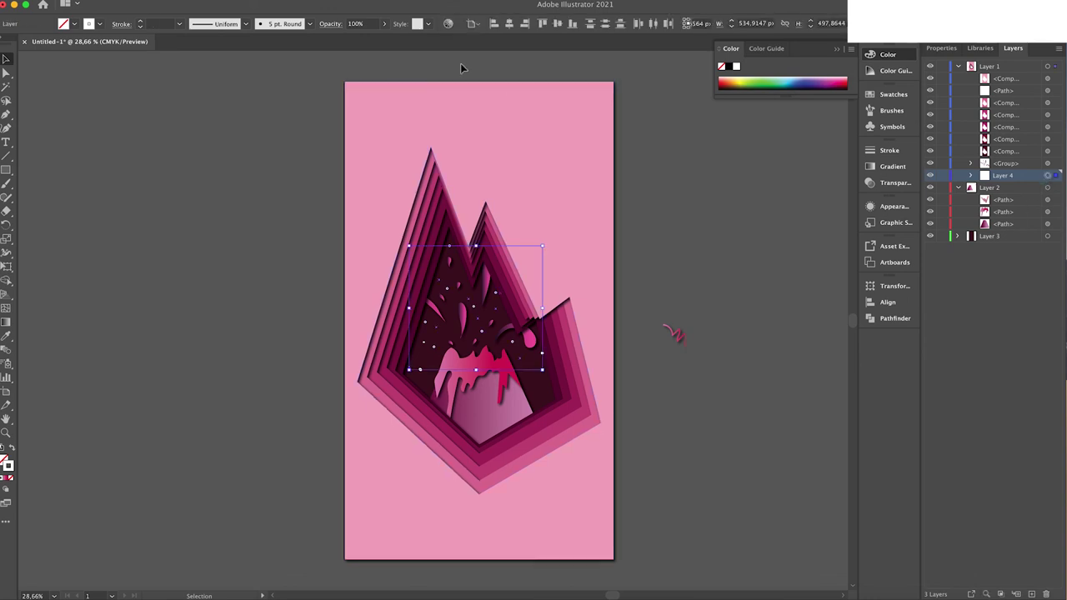
{"action": "left_click", "coordinate": [290, 2]}
{"action": "mouse_move", "coordinate": [247, 135]}
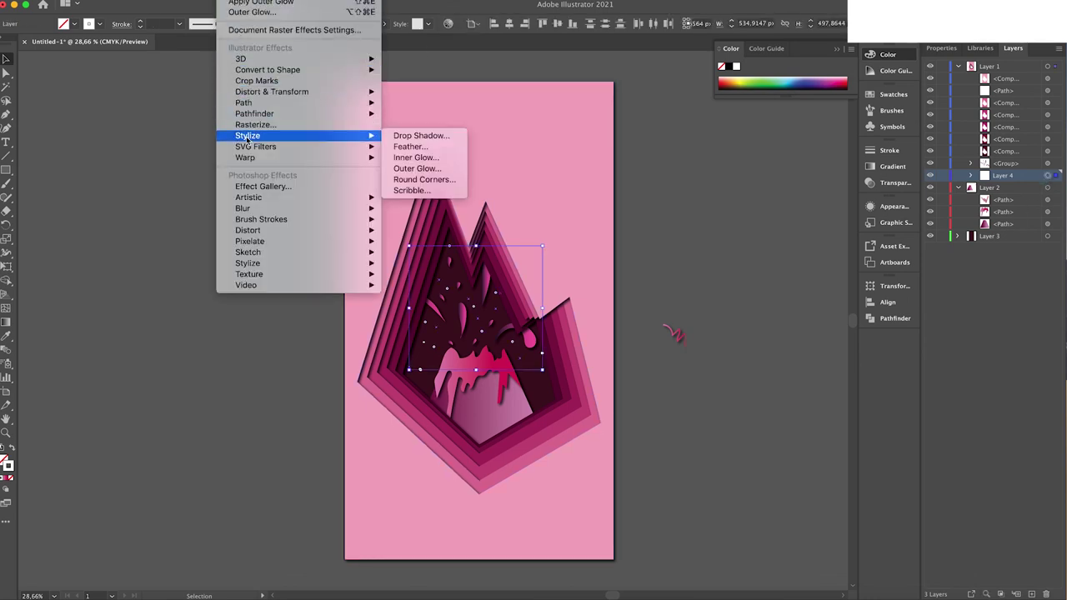
{"action": "left_click", "coordinate": [417, 168]}
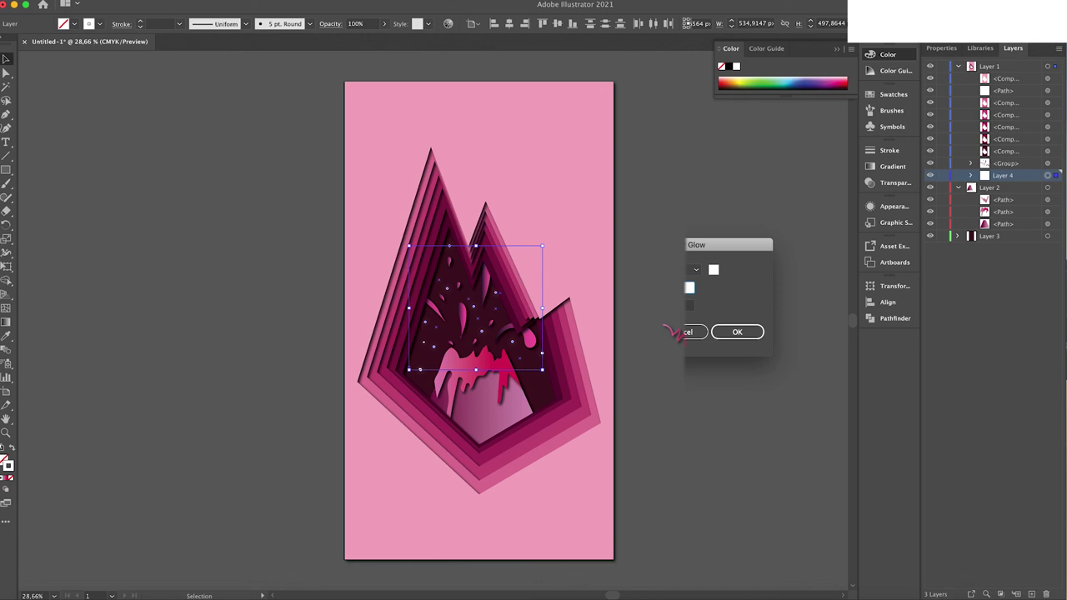
{"action": "left_click", "coordinate": [735, 334]}
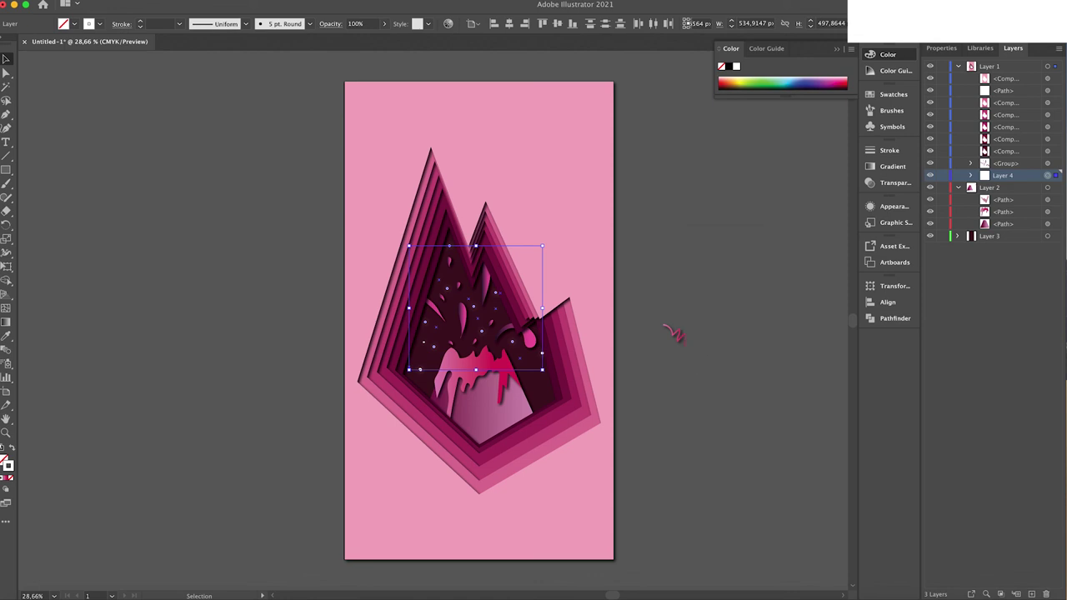
{"action": "left_click", "coordinate": [674, 334]}
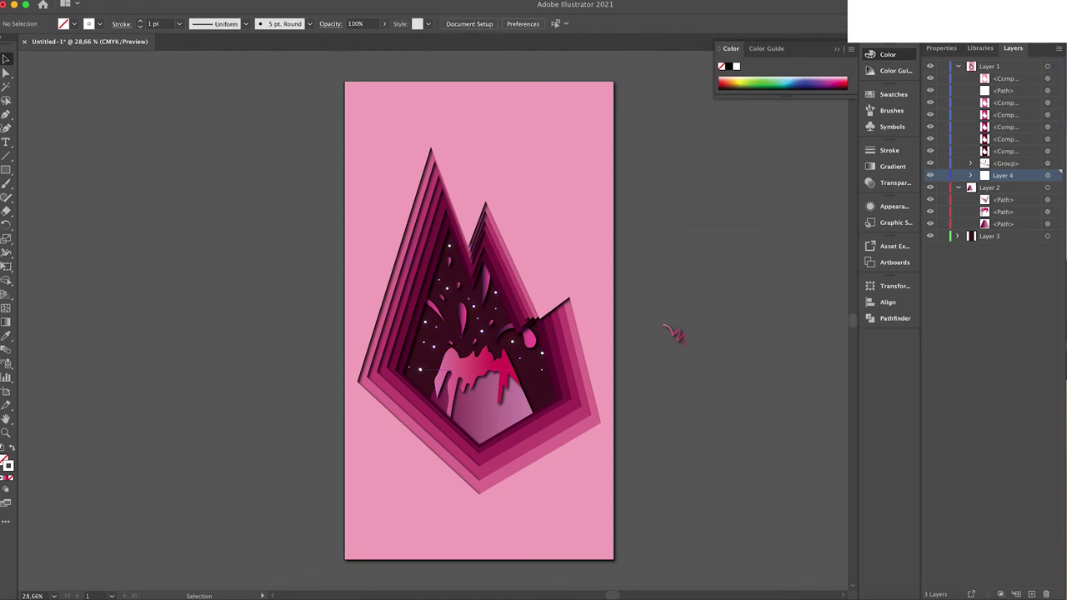
Change the sky background rectangle's fill to hex 280512
{"action": "left_click", "coordinate": [541, 405]}
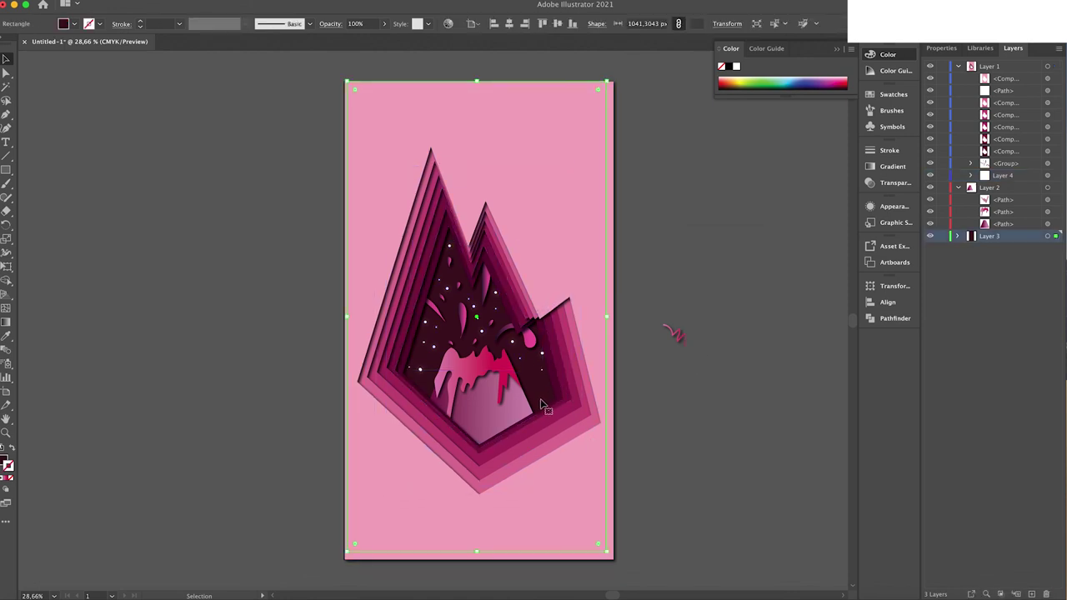
{"action": "double_click", "coordinate": [5, 463]}
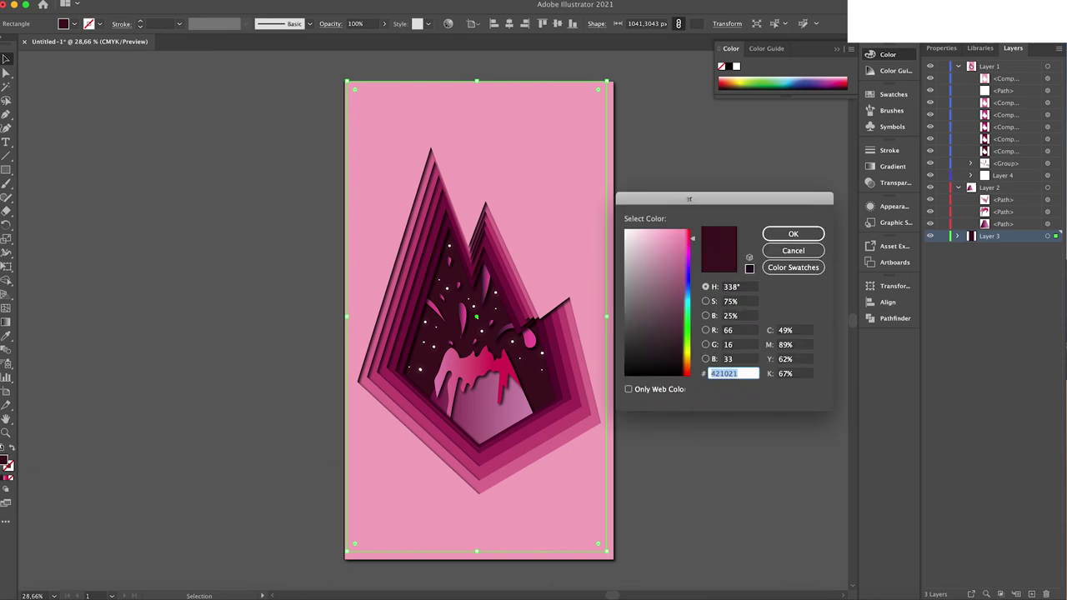
{"action": "type", "text": "280512"}
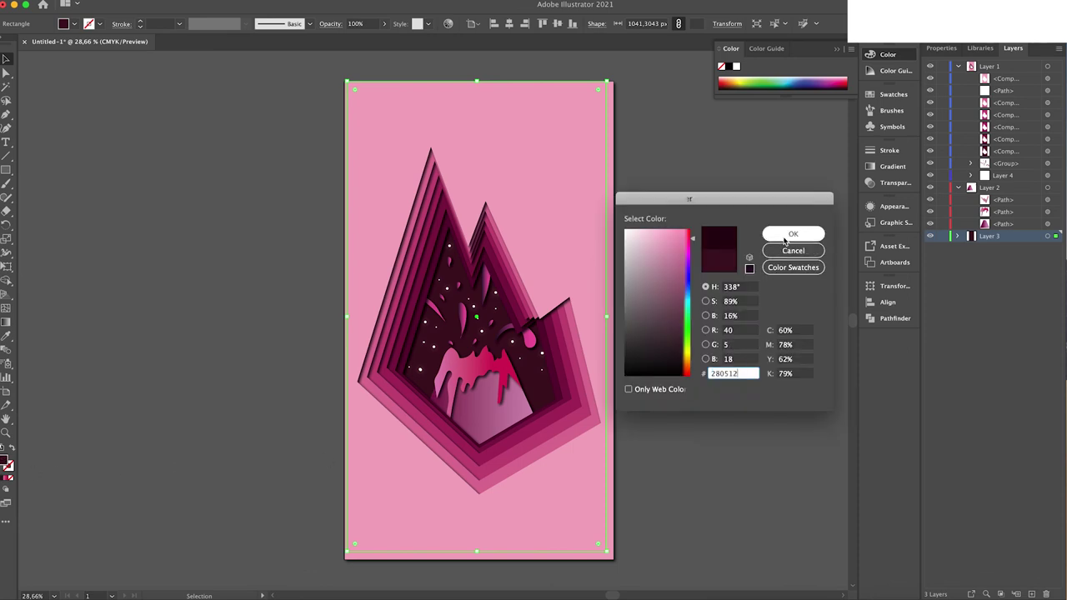
{"action": "left_click", "coordinate": [790, 236]}
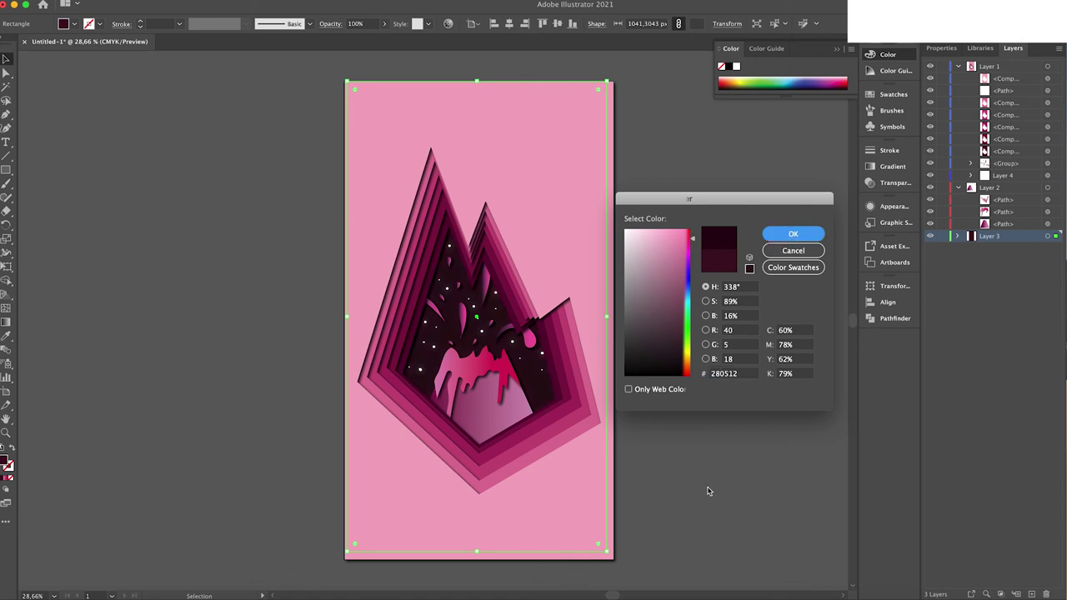
{"action": "key", "text": "Return"}
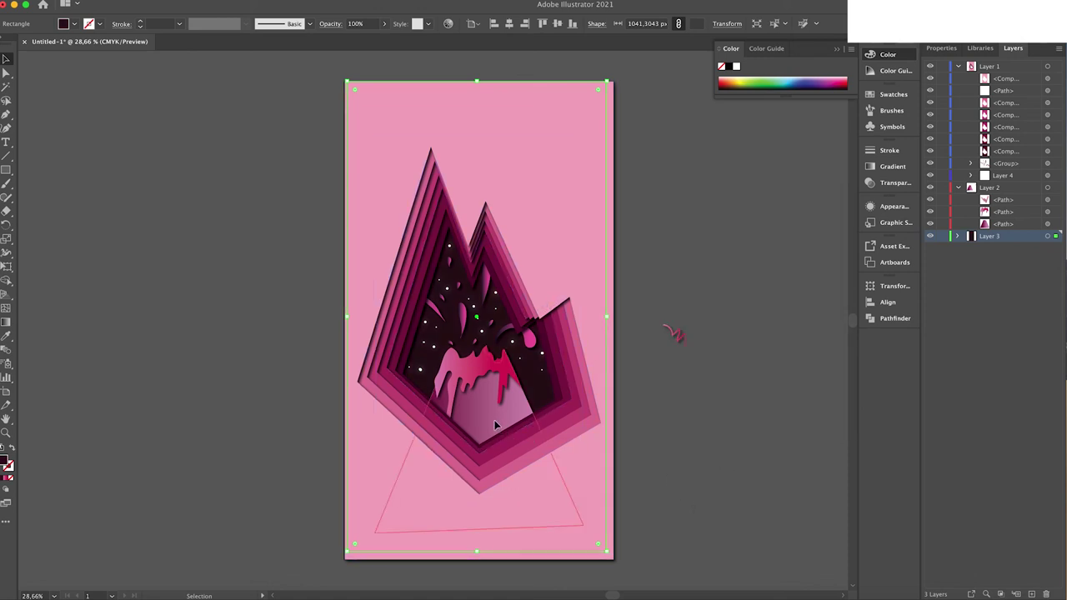
Duplicate the cone triangle and lava splash and move the copy below the volcano
{"action": "left_click", "coordinate": [495, 424]}
{"action": "left_click", "coordinate": [469, 375], "text": "shift"}
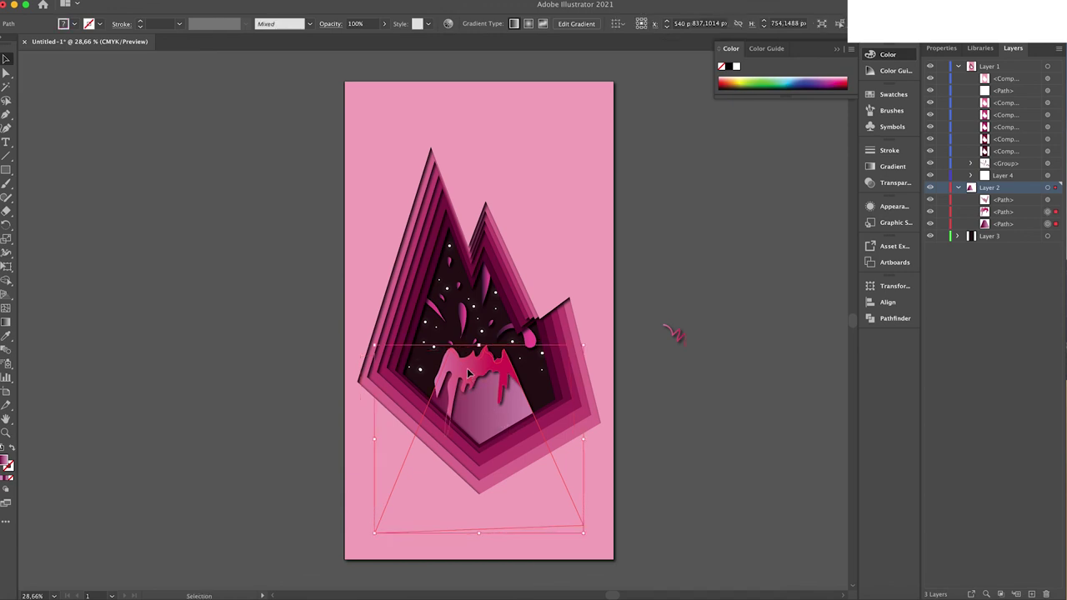
{"action": "key", "text": "a"}
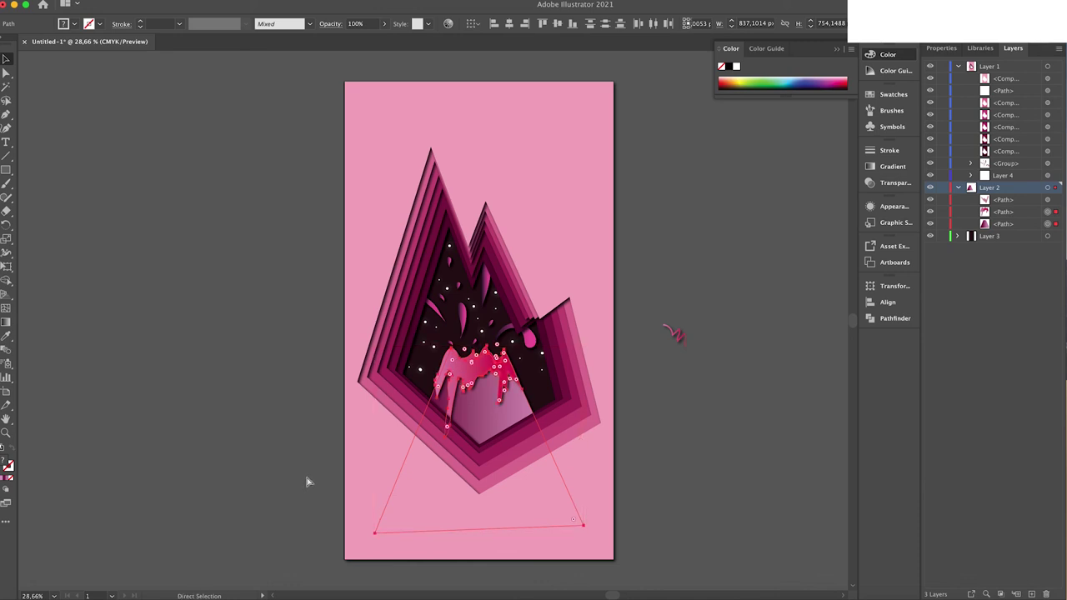
{"action": "key", "text": "v"}
{"action": "key", "text": "ctrl+v"}
{"action": "left_click_drag", "start_coordinate": [484, 376], "coordinate": [464, 503]}
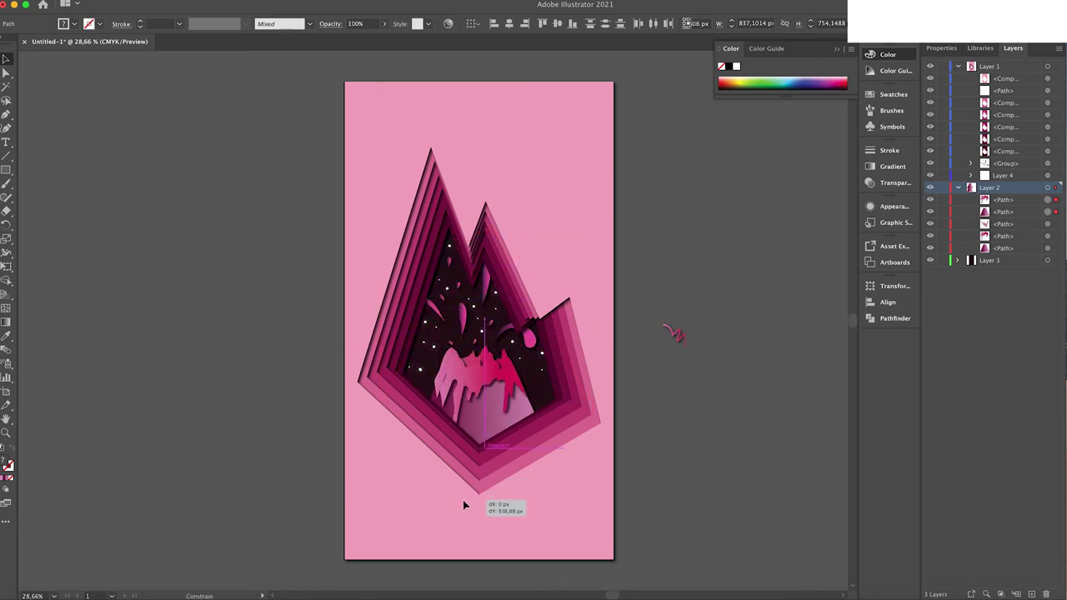
{"action": "left_click_drag", "start_coordinate": [417, 494], "coordinate": [386, 495]}
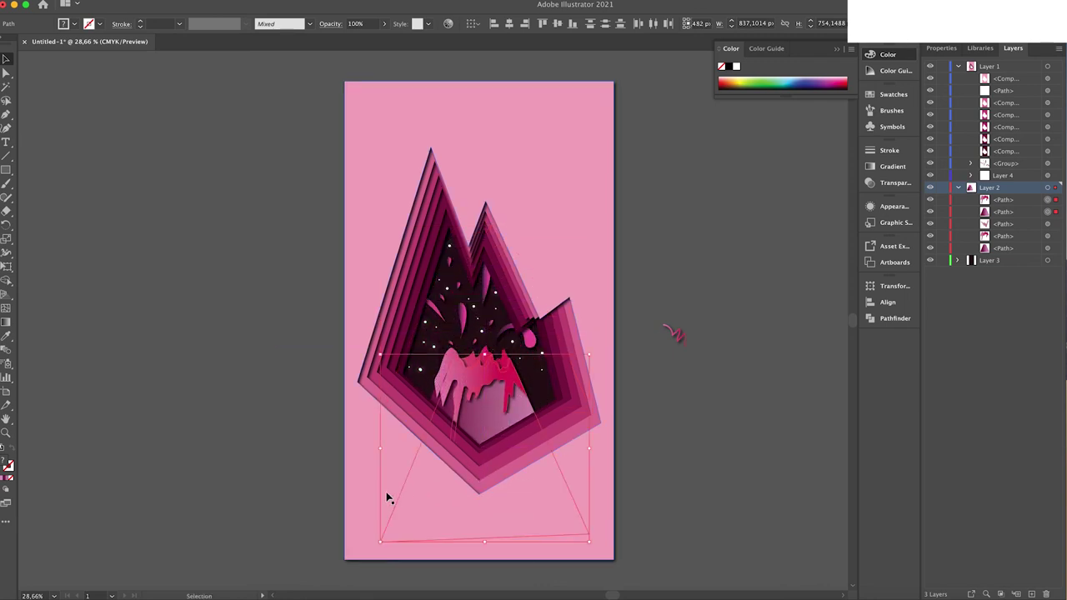
Shift the new peak to the right, deselect, and delete the stray pink squiggle
{"action": "left_click", "coordinate": [220, 344]}
{"action": "left_click", "coordinate": [482, 418]}
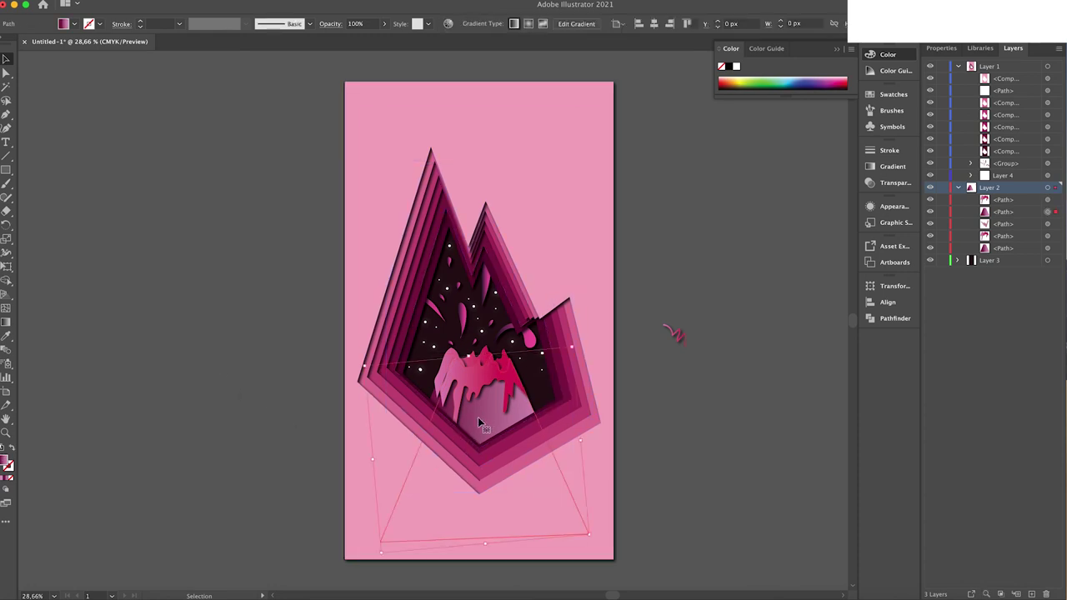
{"action": "left_click", "coordinate": [467, 389]}
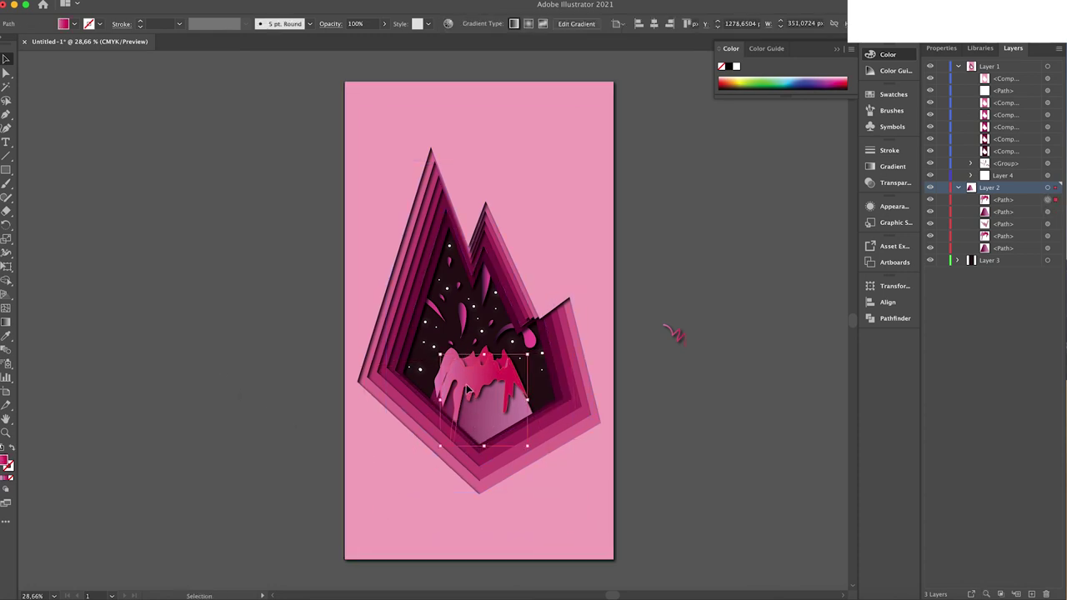
{"action": "left_click", "coordinate": [229, 376]}
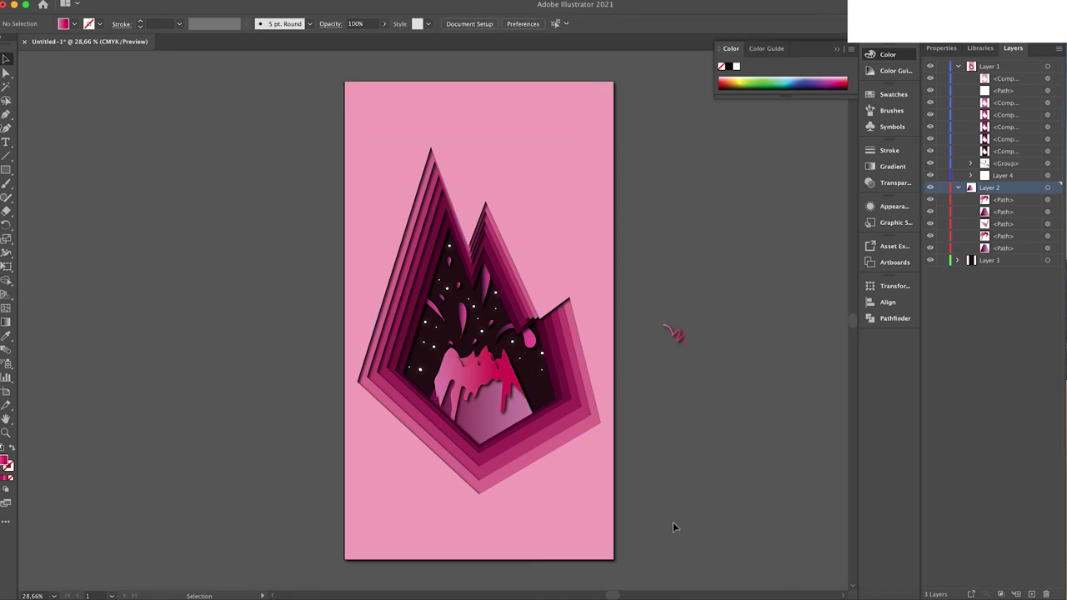
{"action": "left_click", "coordinate": [476, 414]}
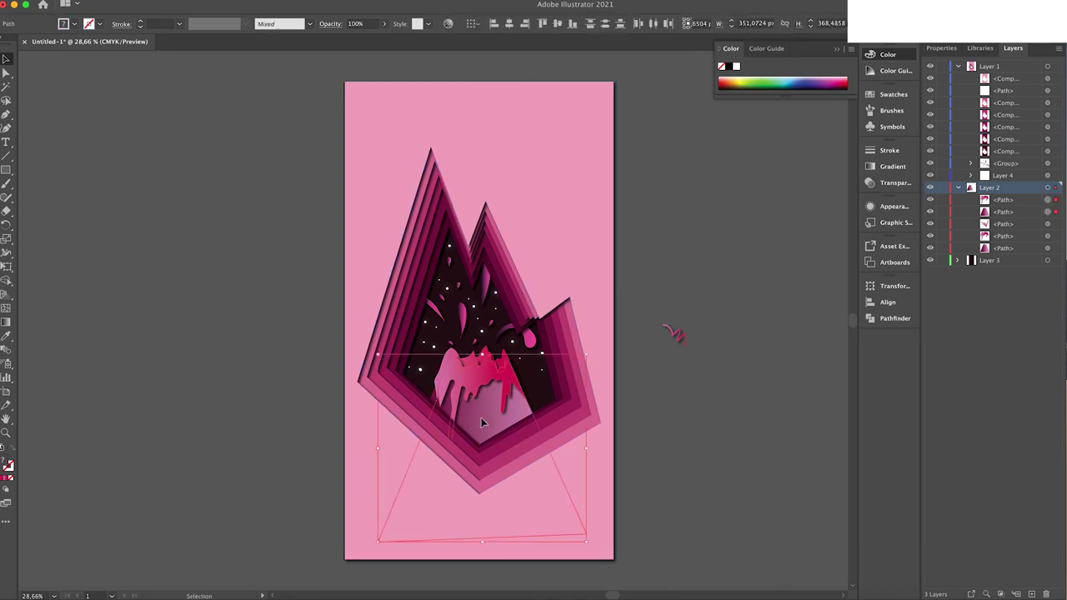
{"action": "left_click_drag", "start_coordinate": [461, 417], "coordinate": [498, 440]}
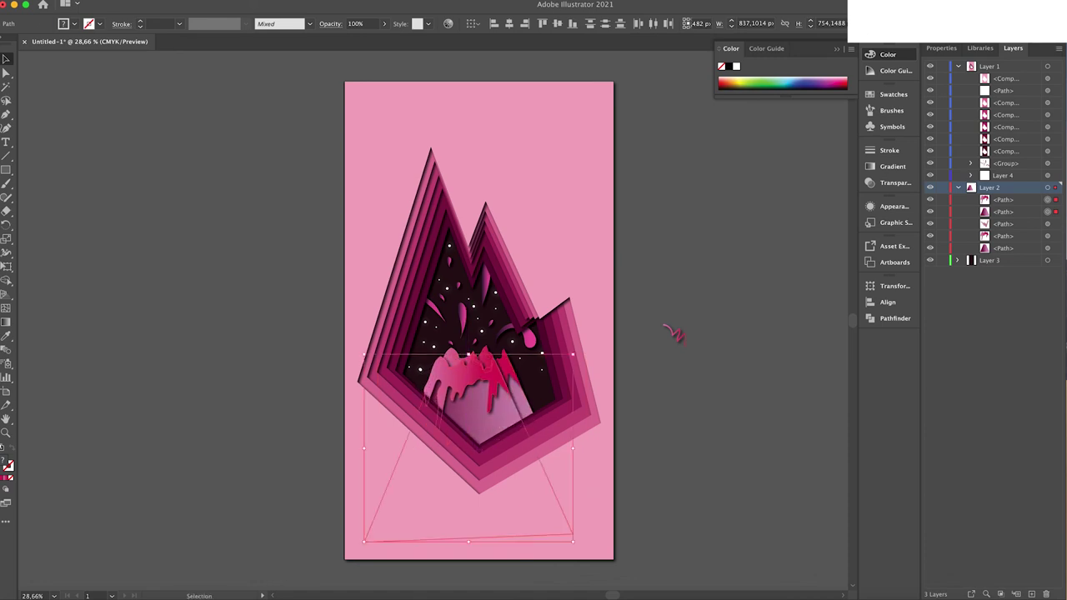
{"action": "key", "text": "ctrl+shift+a"}
{"action": "left_click", "coordinate": [674, 333]}
{"action": "key", "text": "Delete"}
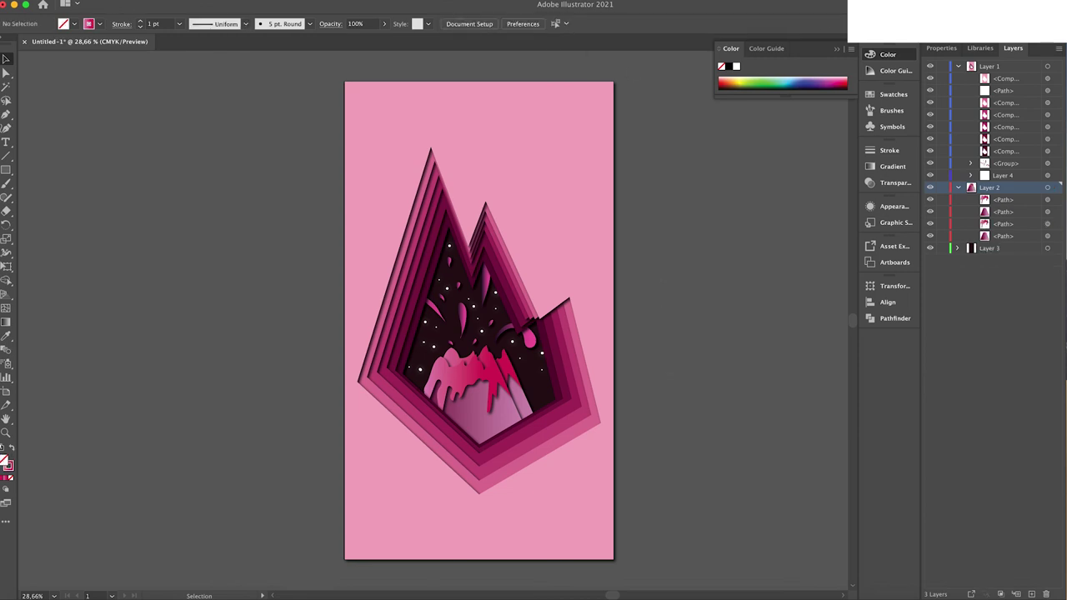